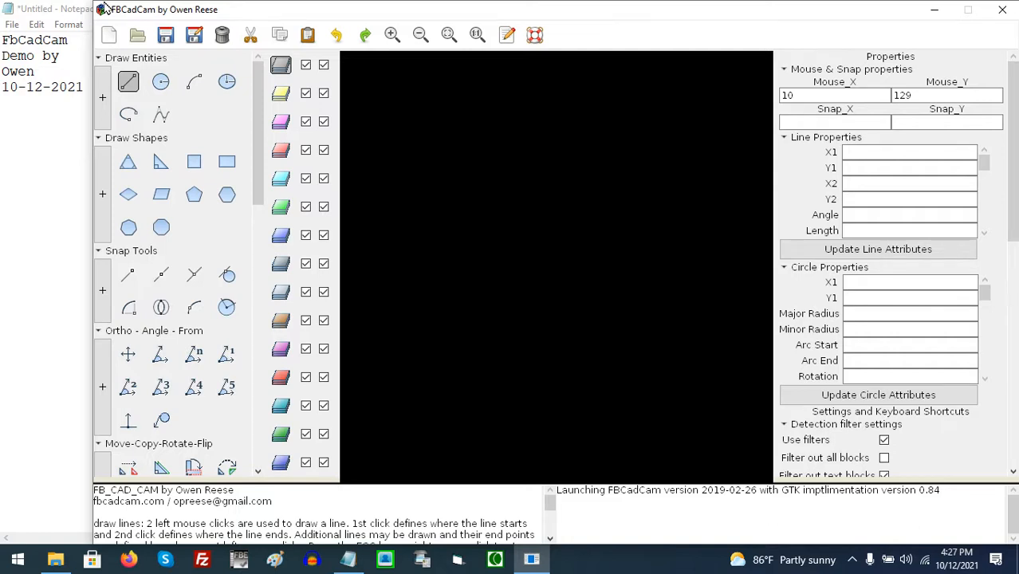
Expand the Draw Entities and Draw Shapes groups one at a time to review their named tools, collapsing each again.
{"action": "left_click", "coordinate": [131, 81]}
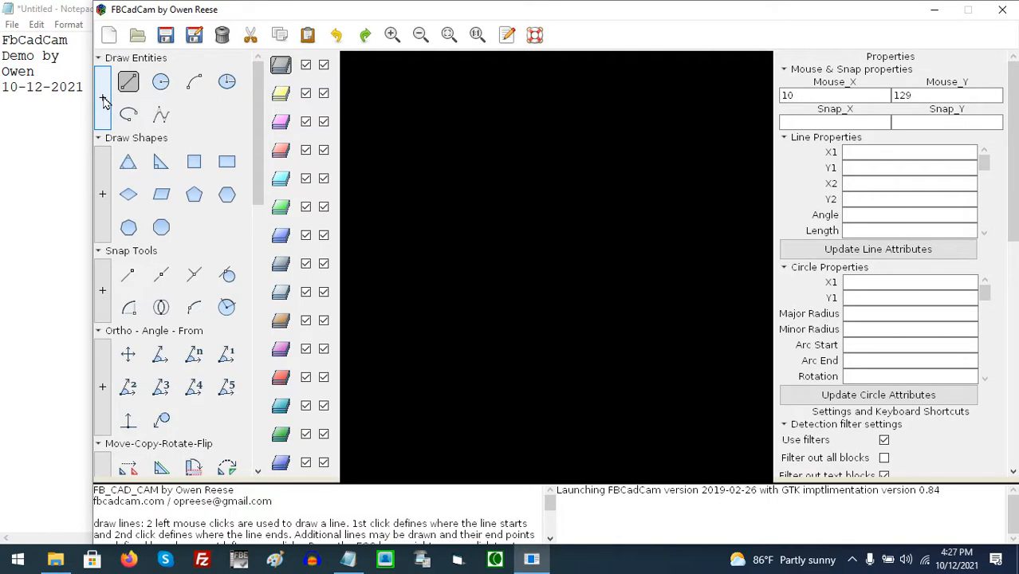
{"action": "left_click", "coordinate": [103, 100]}
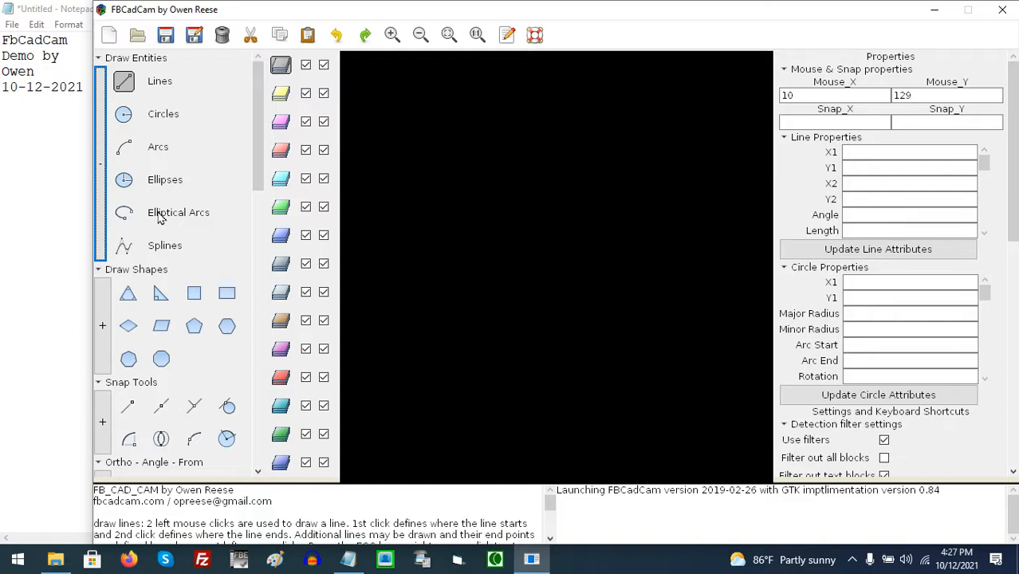
{"action": "left_click", "coordinate": [105, 206]}
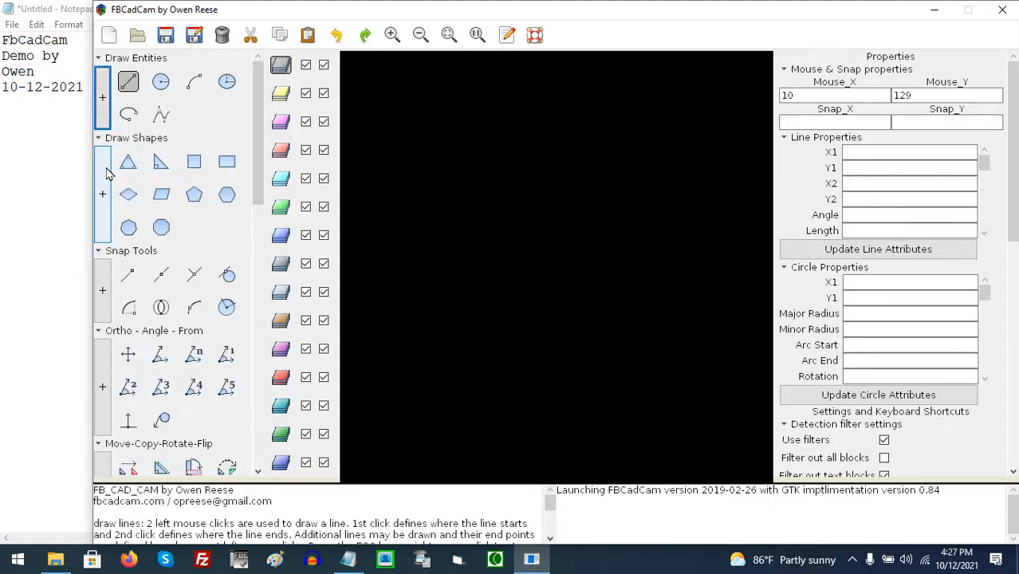
{"action": "left_click", "coordinate": [105, 173]}
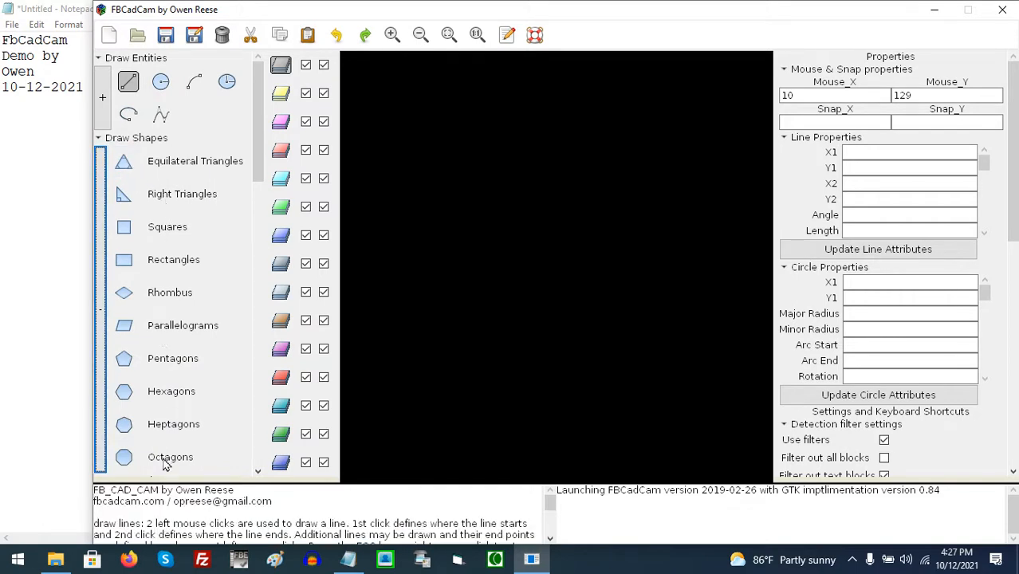
{"action": "left_click", "coordinate": [101, 323]}
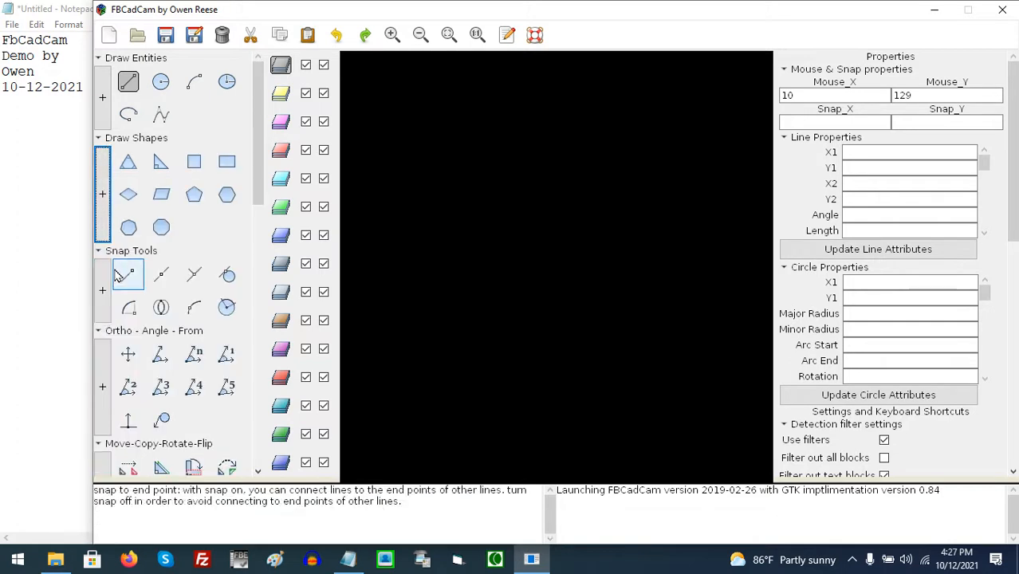
Review the named tools in the Snap Tools and Ortho - Angle - From groups, leaving both groups collapsed.
{"action": "left_click", "coordinate": [102, 287]}
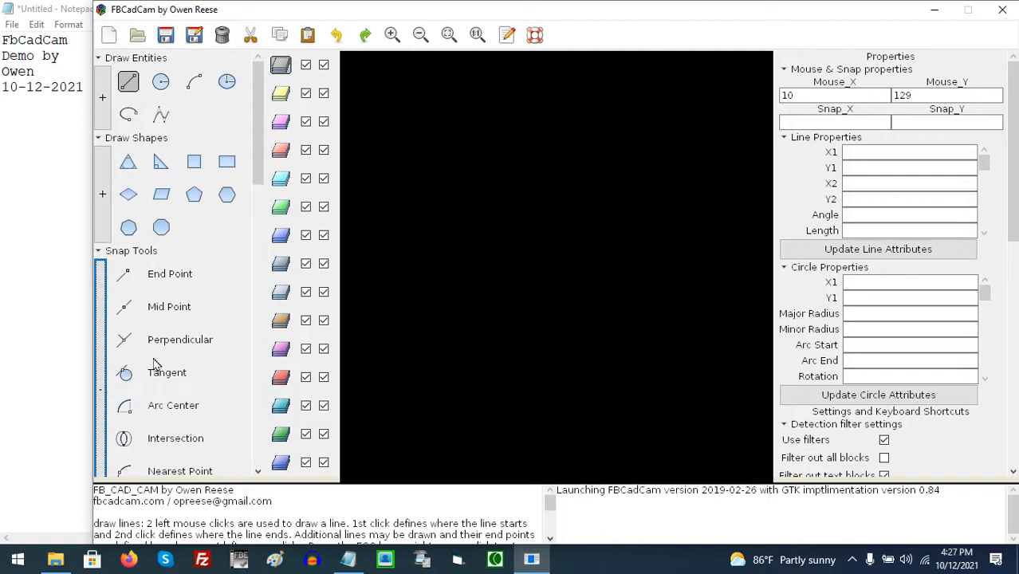
{"action": "left_click", "coordinate": [103, 328]}
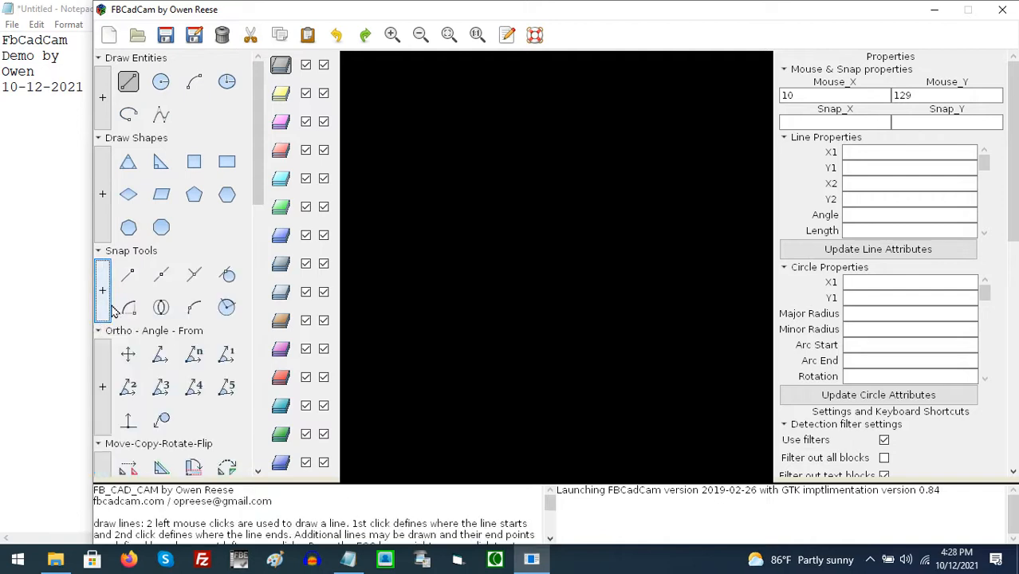
{"action": "scroll", "coordinate": [112, 311], "scroll_direction": "down", "scroll_amount": 1}
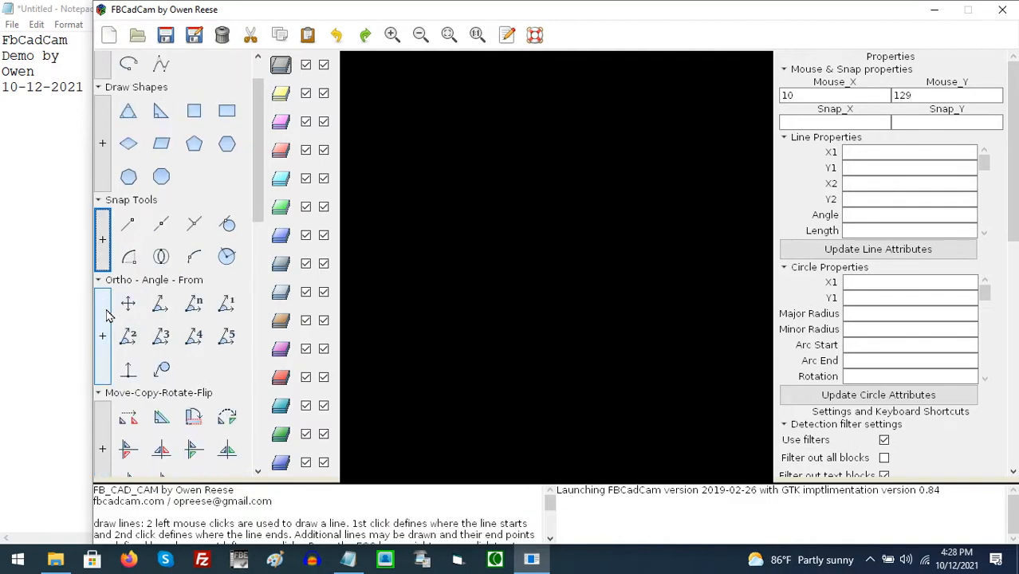
{"action": "left_click", "coordinate": [107, 315]}
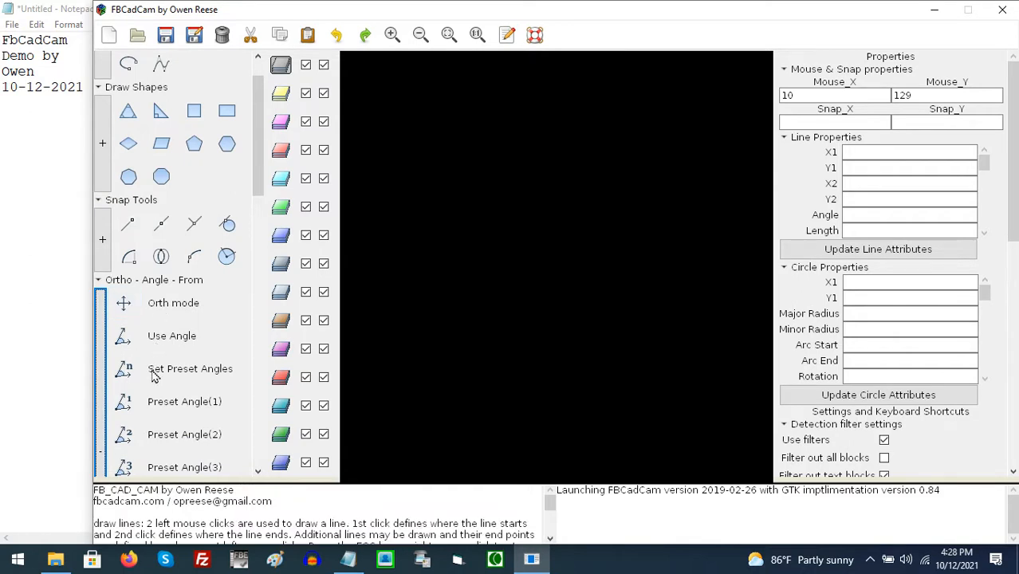
{"action": "scroll", "coordinate": [151, 375], "scroll_direction": "down", "scroll_amount": 1}
{"action": "left_click", "coordinate": [102, 335]}
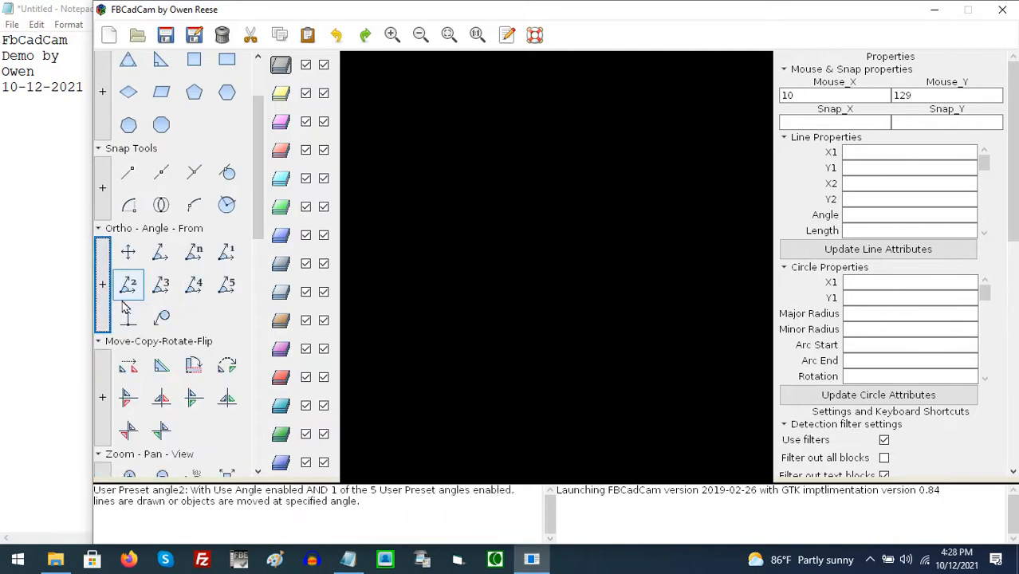
Review the named tools in the Move-Copy-Rotate-Flip and Zoom - Pan - View groups, leaving both groups collapsed.
{"action": "scroll", "coordinate": [123, 295], "scroll_direction": "down", "scroll_amount": 2}
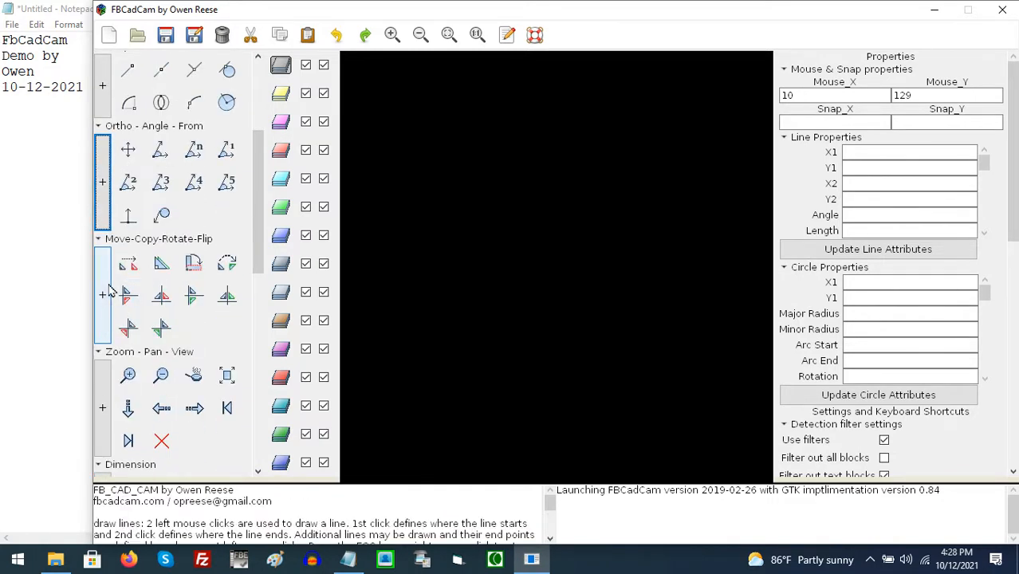
{"action": "left_click", "coordinate": [106, 292]}
{"action": "scroll", "coordinate": [127, 296], "scroll_direction": "down", "scroll_amount": 3}
{"action": "left_click", "coordinate": [105, 291]}
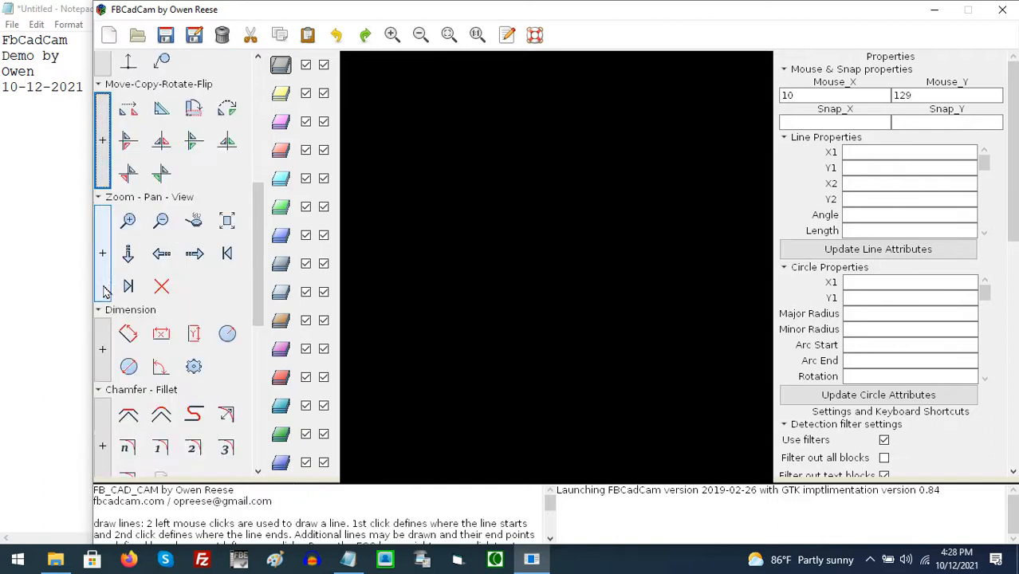
{"action": "scroll", "coordinate": [115, 297], "scroll_direction": "down", "scroll_amount": 1}
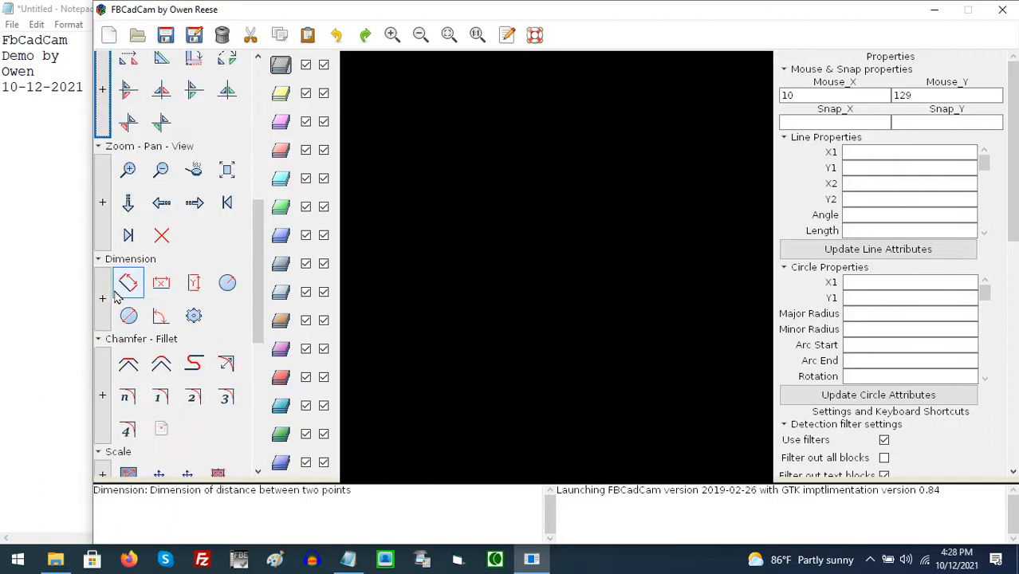
{"action": "left_click", "coordinate": [103, 213]}
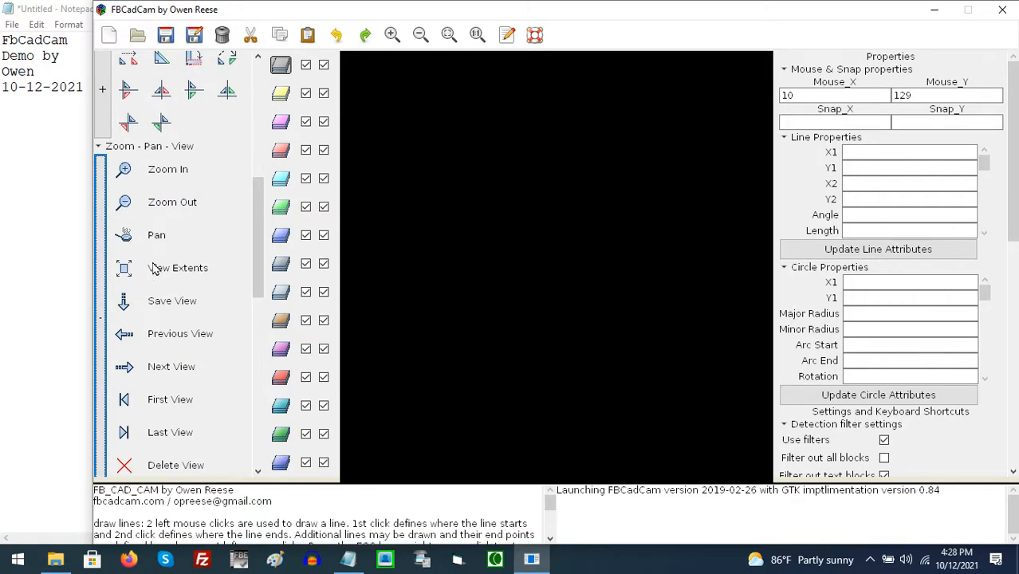
{"action": "left_click", "coordinate": [102, 263]}
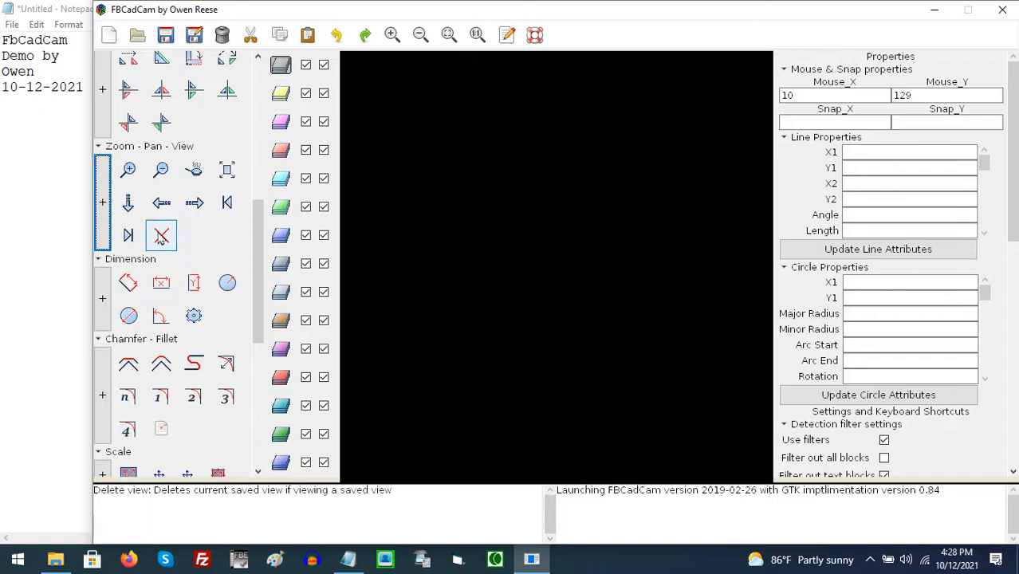
Review the named tools in the Dimension and Chamfer - Fillet groups, leaving both groups collapsed.
{"action": "scroll", "coordinate": [104, 253], "scroll_direction": "down", "scroll_amount": 1}
{"action": "left_click", "coordinate": [104, 251]}
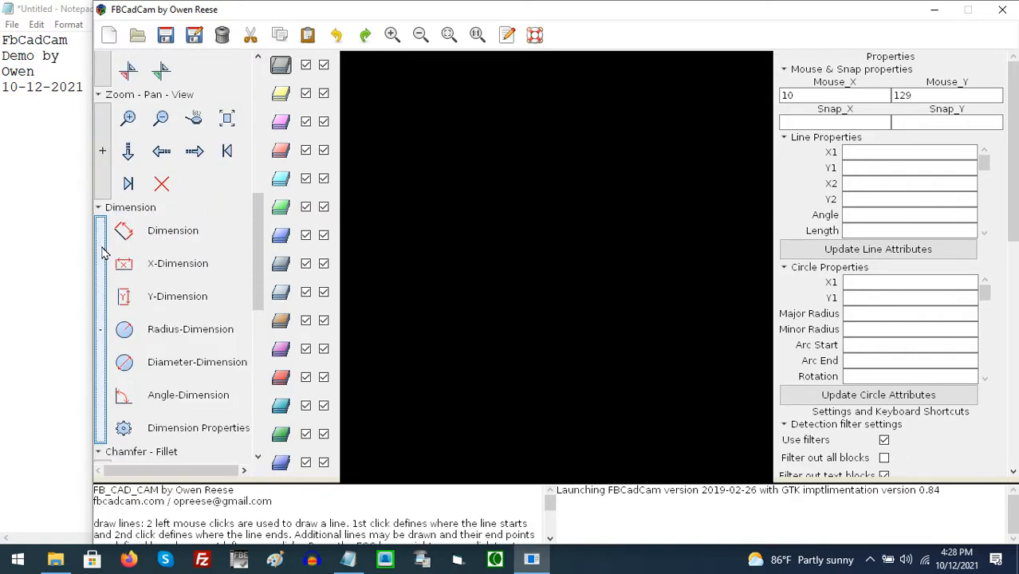
{"action": "left_click", "coordinate": [106, 293]}
{"action": "scroll", "coordinate": [111, 293], "scroll_direction": "down", "scroll_amount": 1}
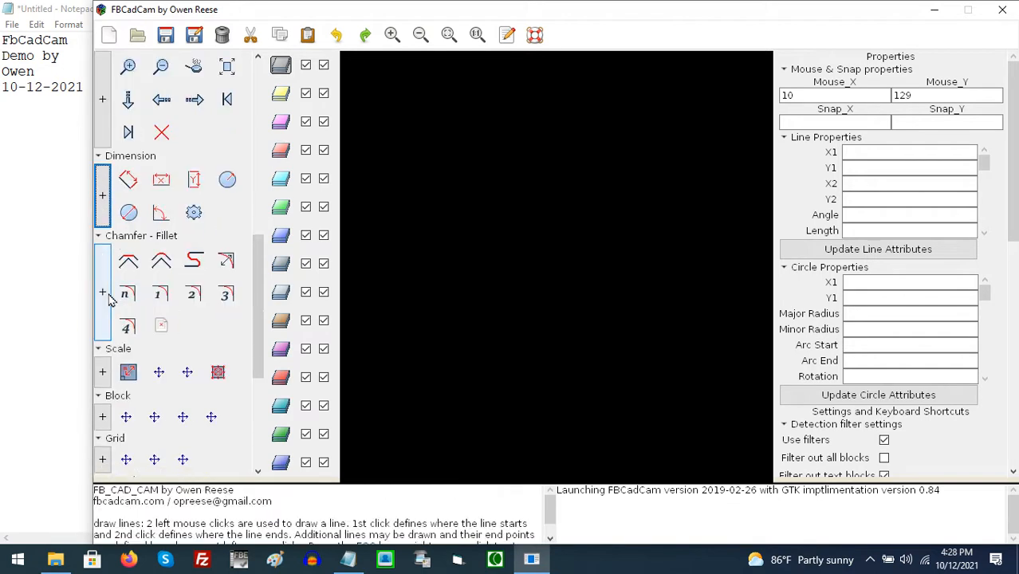
{"action": "left_click", "coordinate": [107, 293]}
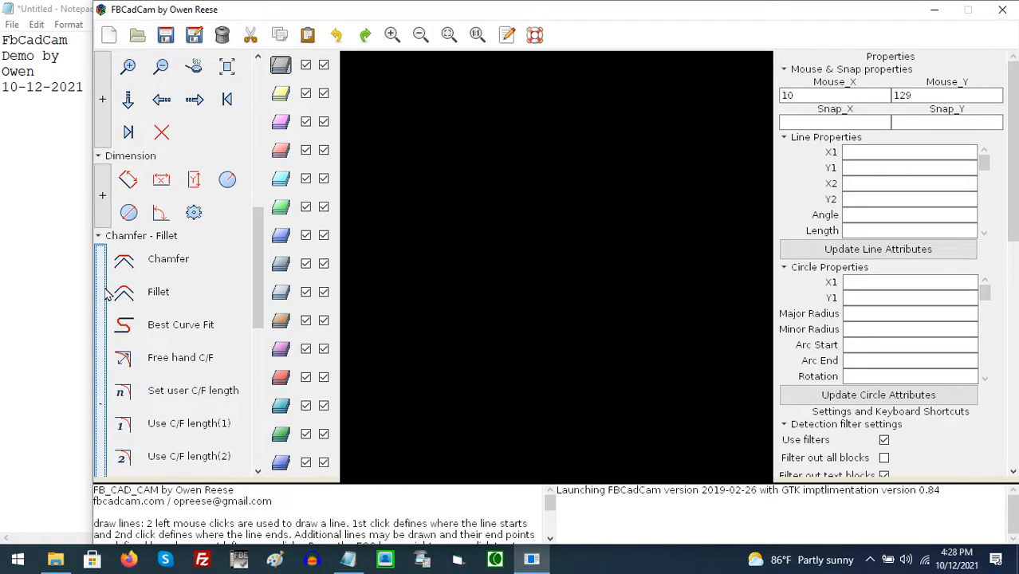
{"action": "left_click", "coordinate": [104, 294]}
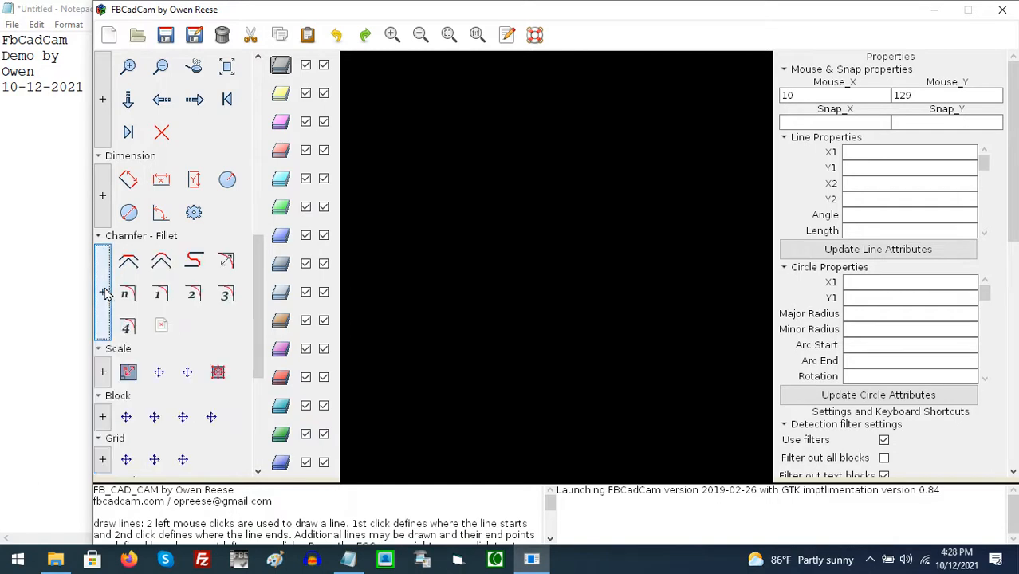
Review the named Scale tools, collapse that group, and expand the Block group to examine its commands.
{"action": "scroll", "coordinate": [102, 294], "scroll_direction": "down", "scroll_amount": 1}
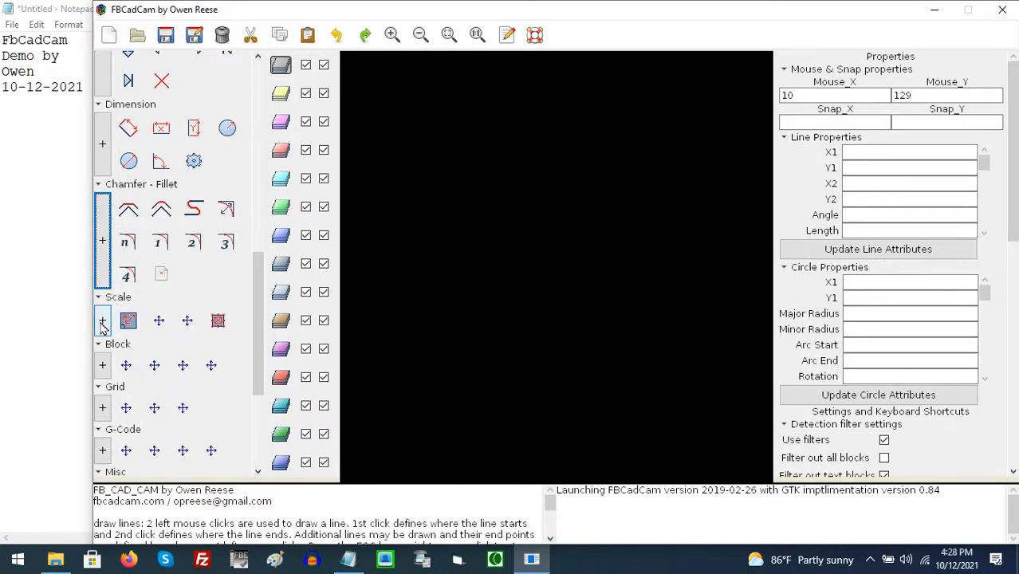
{"action": "left_click", "coordinate": [102, 328]}
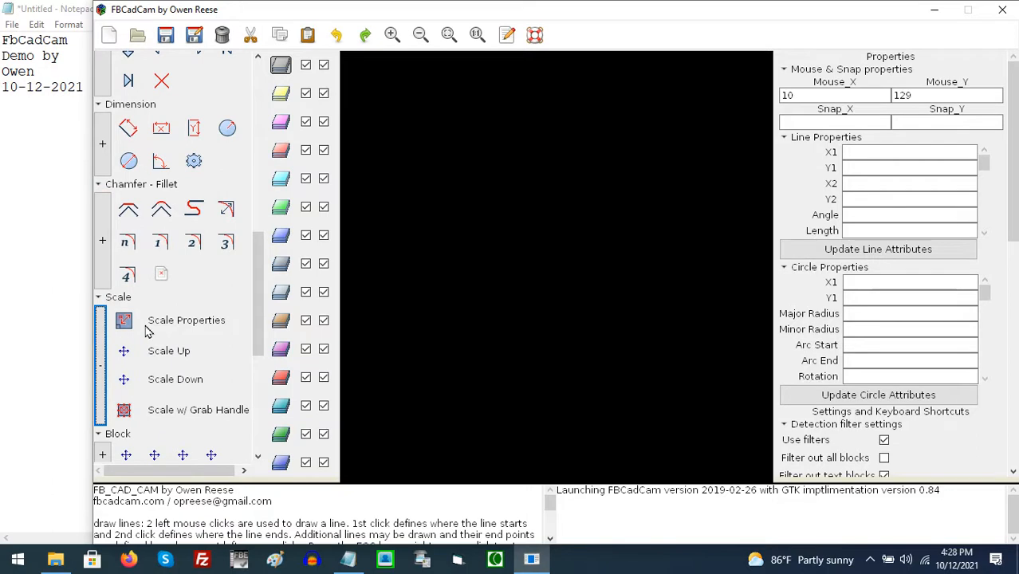
{"action": "left_click", "coordinate": [102, 355]}
{"action": "scroll", "coordinate": [110, 335], "scroll_direction": "down", "scroll_amount": 1}
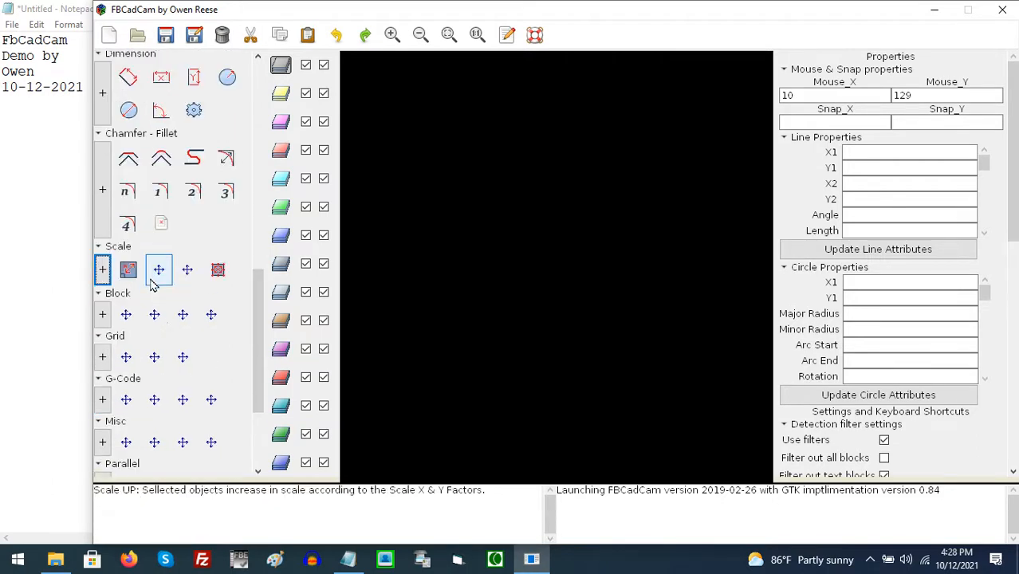
{"action": "left_click", "coordinate": [103, 318]}
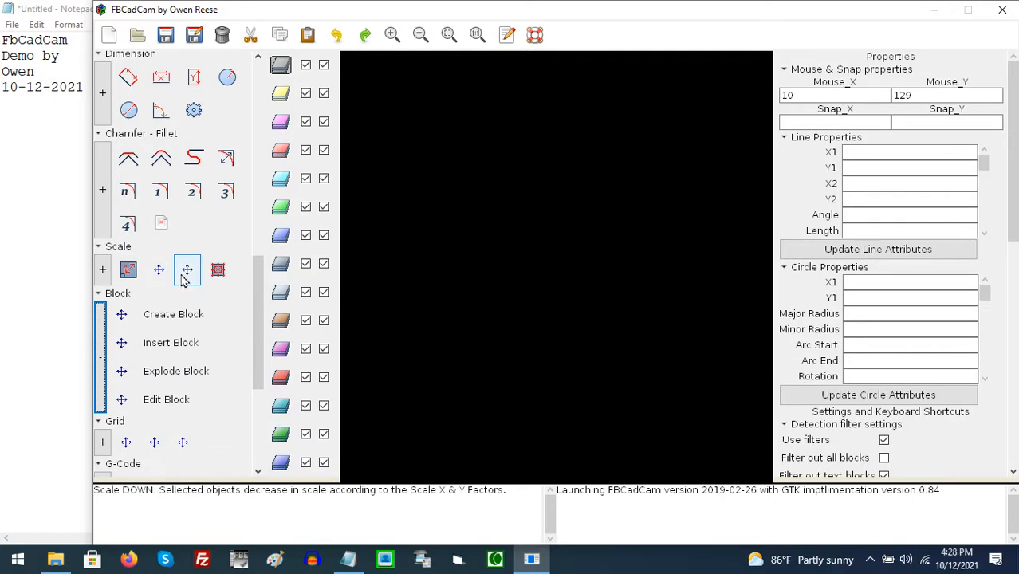
Examine the named tools in the Grid group and toggle the grid display twice.
{"action": "scroll", "coordinate": [178, 278], "scroll_direction": "down", "scroll_amount": 1}
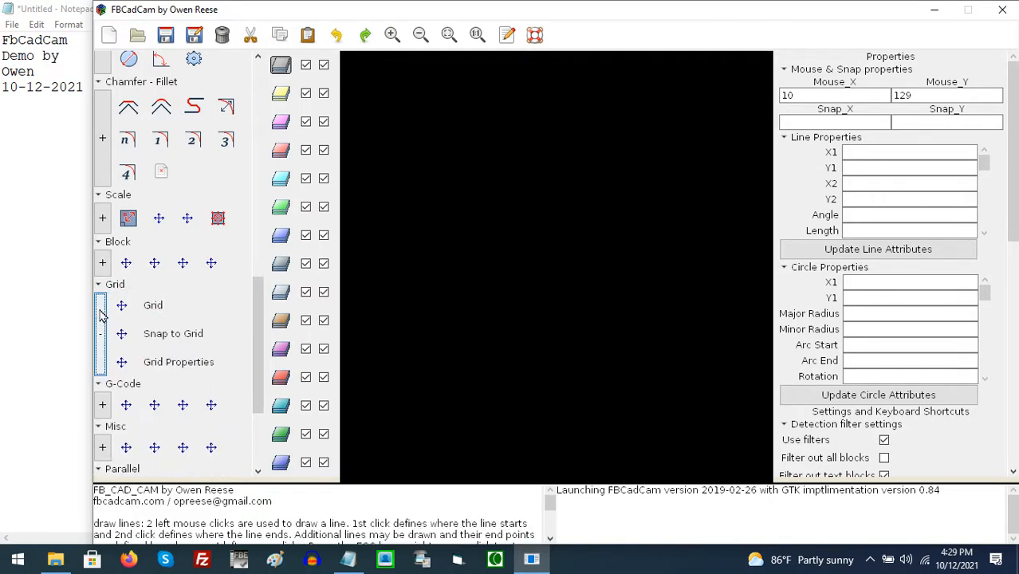
{"action": "left_click", "coordinate": [120, 308]}
{"action": "left_click", "coordinate": [120, 309]}
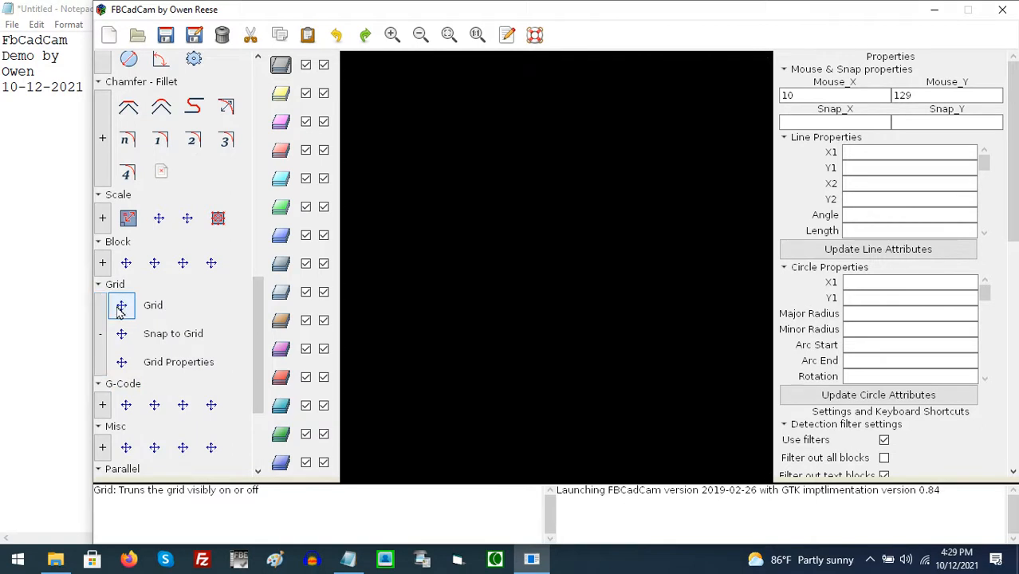
Review the named tools in the Misc and Parallel groups, leaving both groups collapsed.
{"action": "scroll", "coordinate": [103, 312], "scroll_direction": "down", "scroll_amount": 2}
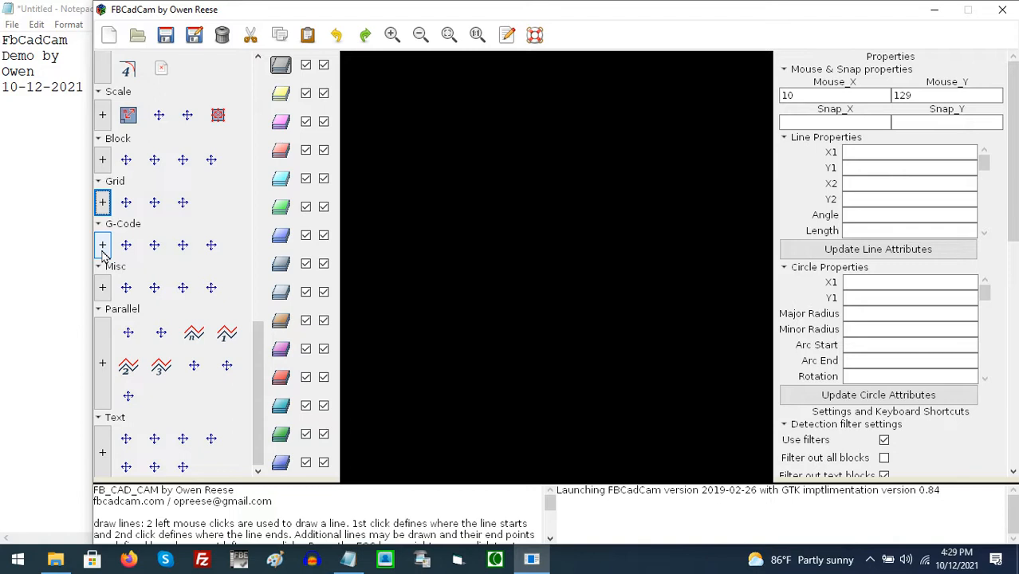
{"action": "left_click", "coordinate": [102, 288]}
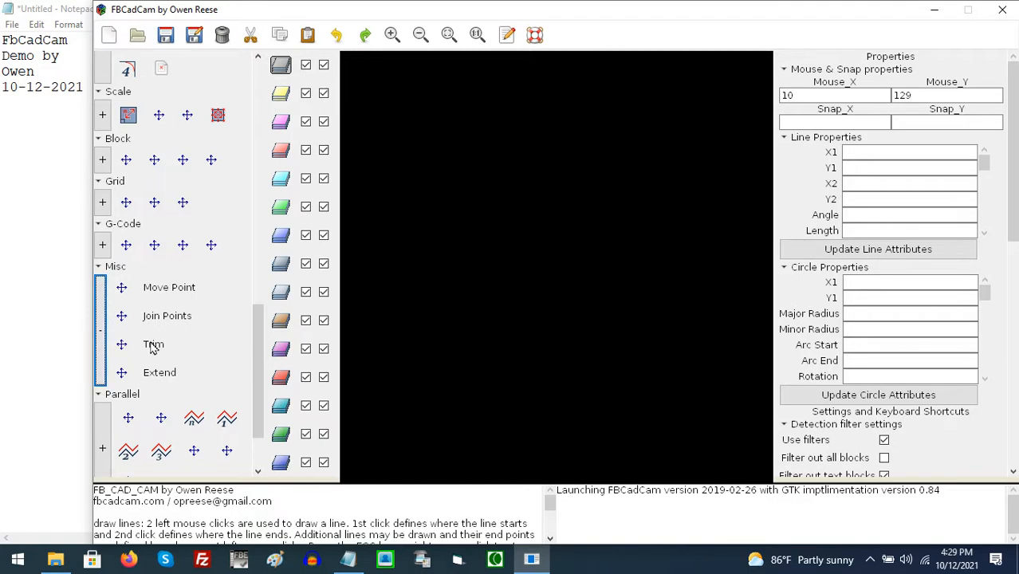
{"action": "left_click", "coordinate": [99, 336]}
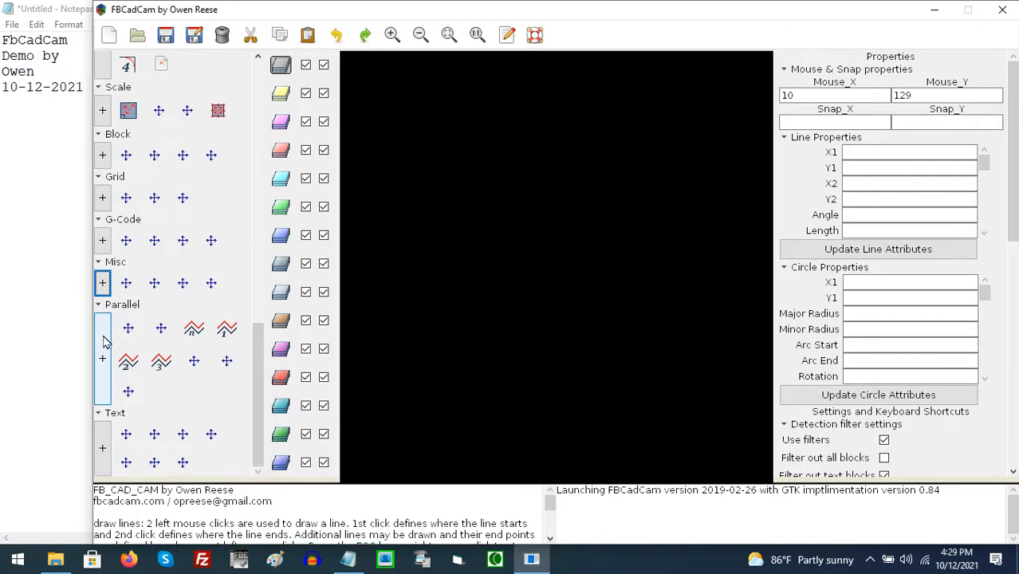
{"action": "left_click", "coordinate": [104, 342]}
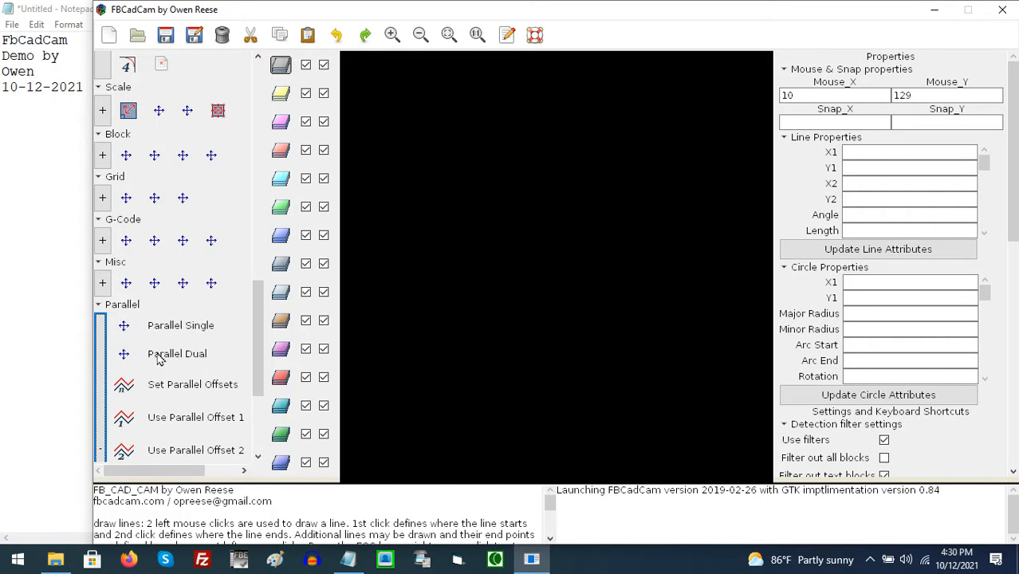
{"action": "scroll", "coordinate": [107, 344], "scroll_direction": "down", "scroll_amount": 3}
{"action": "left_click", "coordinate": [102, 341]}
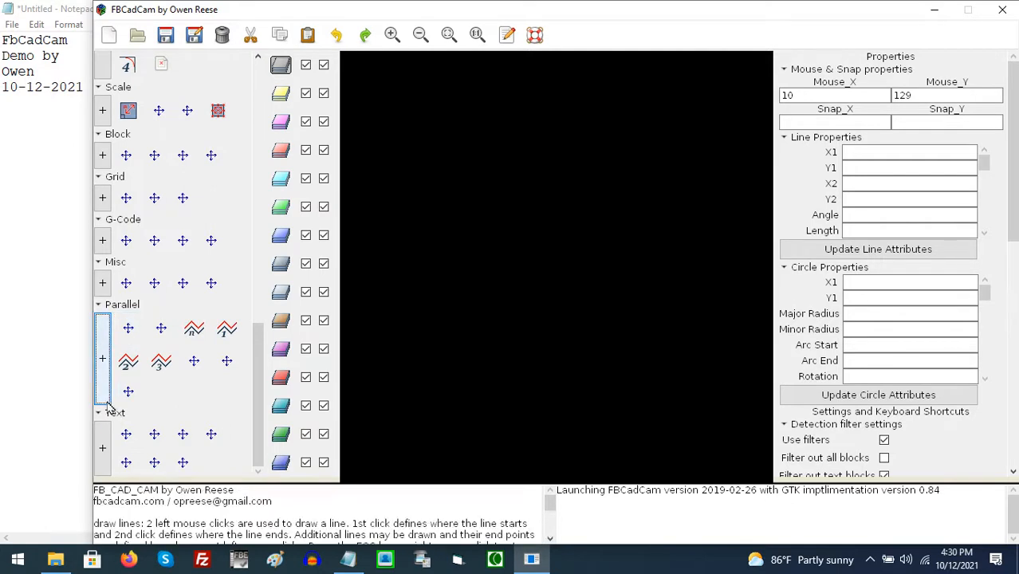
Review the Text group's named tools and preset text sizes, collapse the group, and return toward the first tool groups.
{"action": "left_click", "coordinate": [104, 448]}
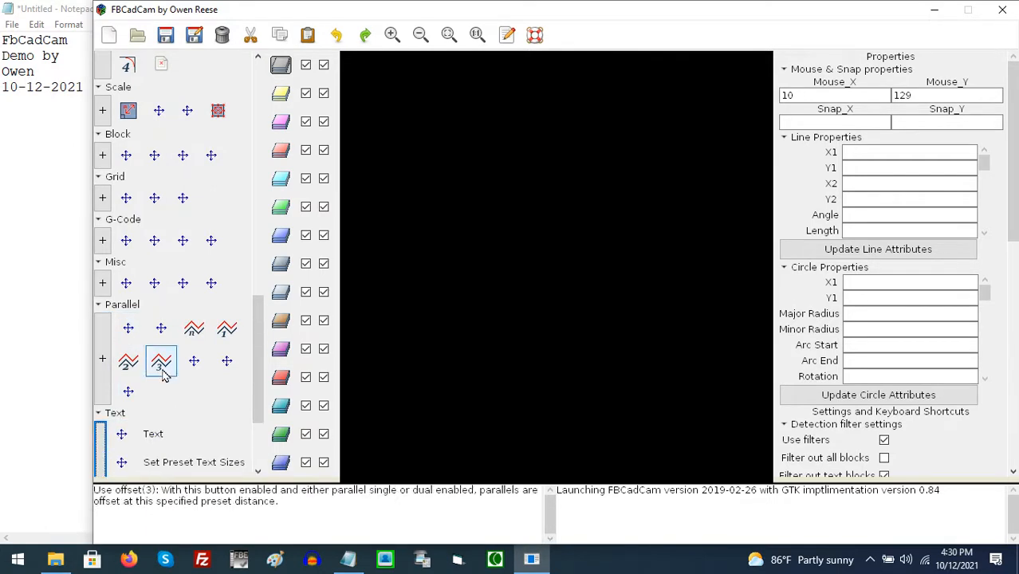
{"action": "scroll", "coordinate": [160, 375], "scroll_direction": "down", "scroll_amount": 3}
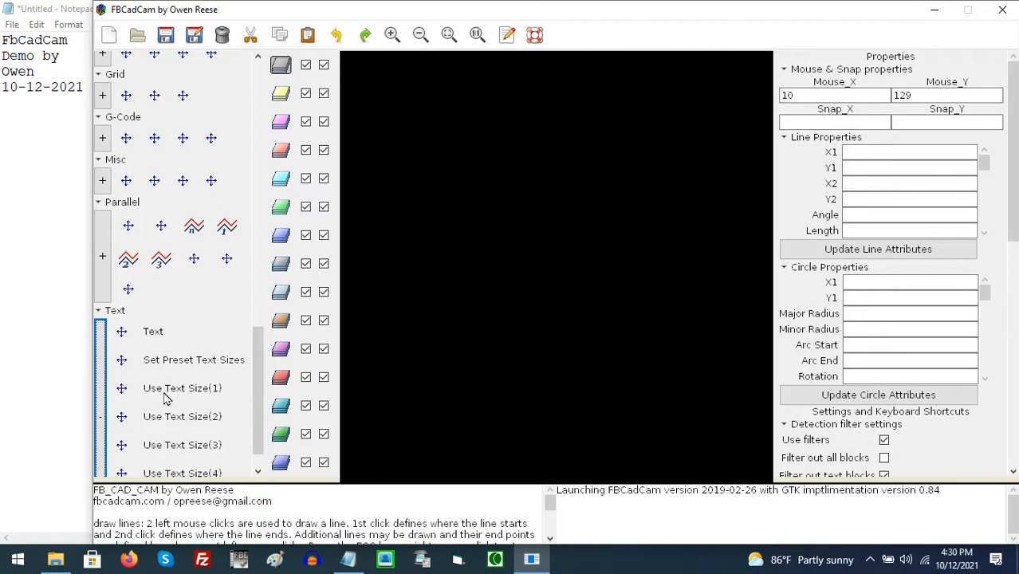
{"action": "scroll", "coordinate": [159, 382], "scroll_direction": "down", "scroll_amount": 1}
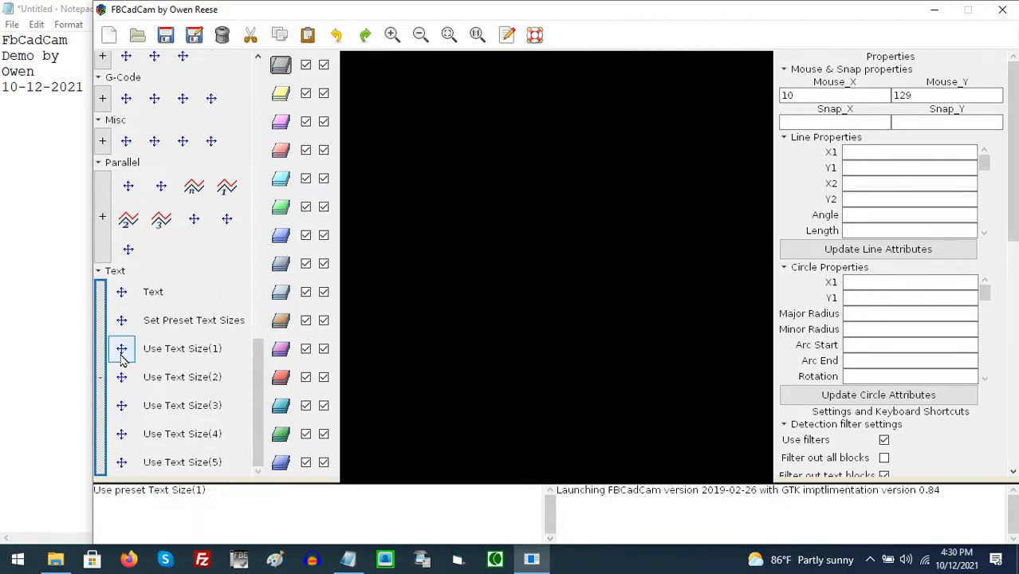
{"action": "left_click", "coordinate": [102, 371]}
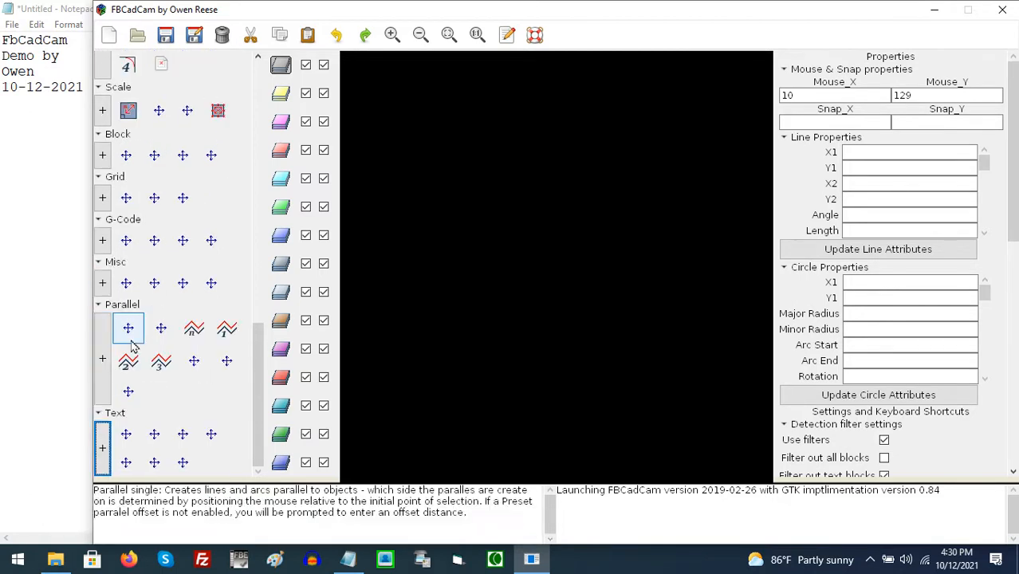
{"action": "scroll", "coordinate": [144, 319], "scroll_direction": "up", "scroll_amount": 10}
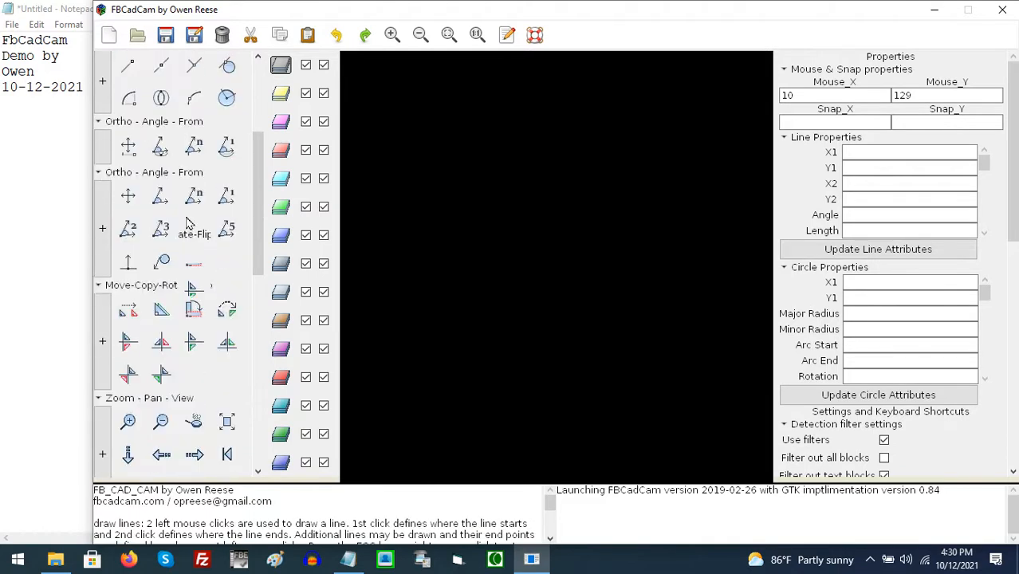
Show the named Draw Entities tools and draw an open chain of eight connected lines, starting near 175, 379 with a segment about 178 long.
{"action": "scroll", "coordinate": [163, 215], "scroll_direction": "up", "scroll_amount": 5}
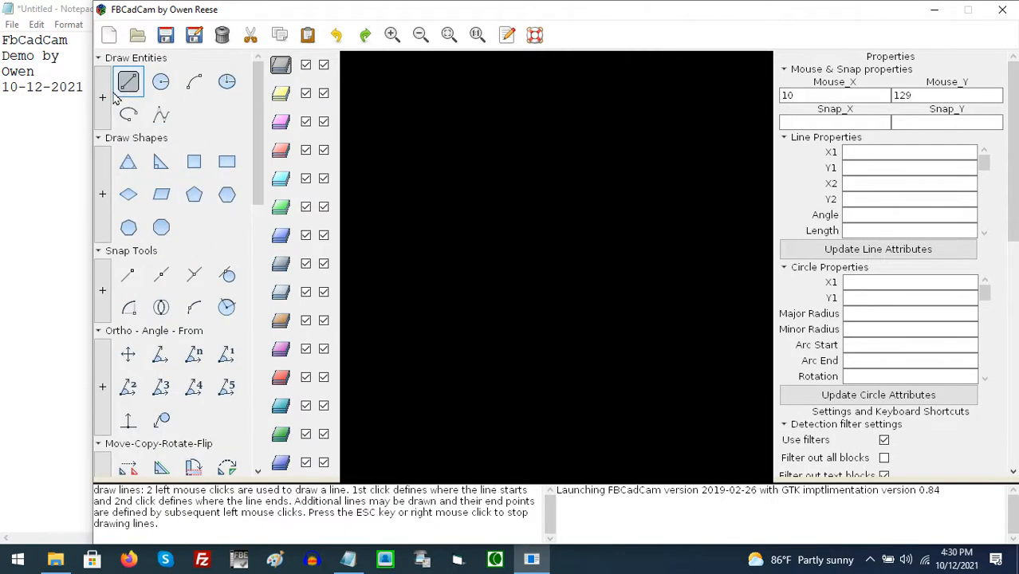
{"action": "left_click", "coordinate": [102, 99]}
{"action": "left_click", "coordinate": [126, 92]}
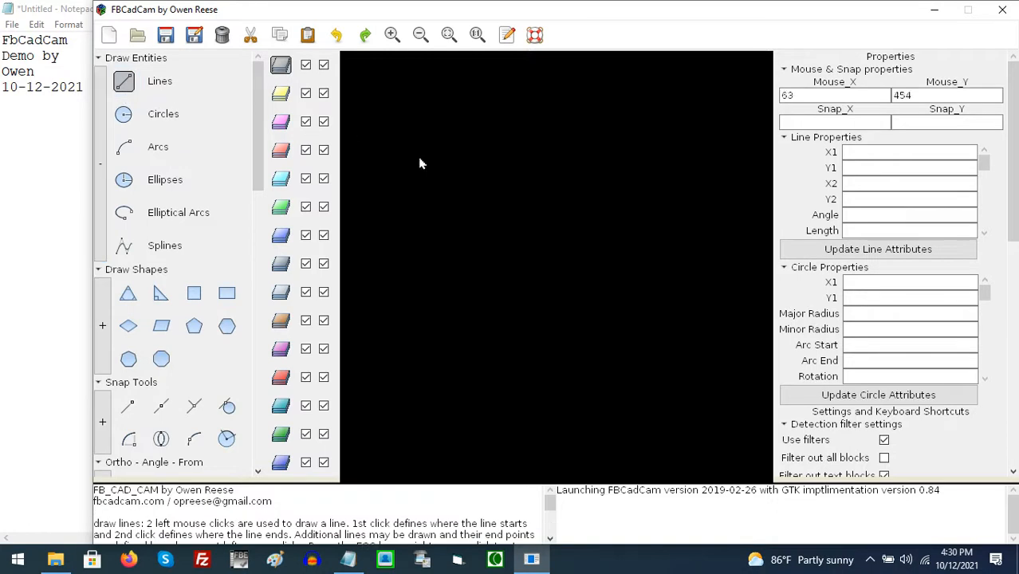
{"action": "left_click", "coordinate": [471, 207]}
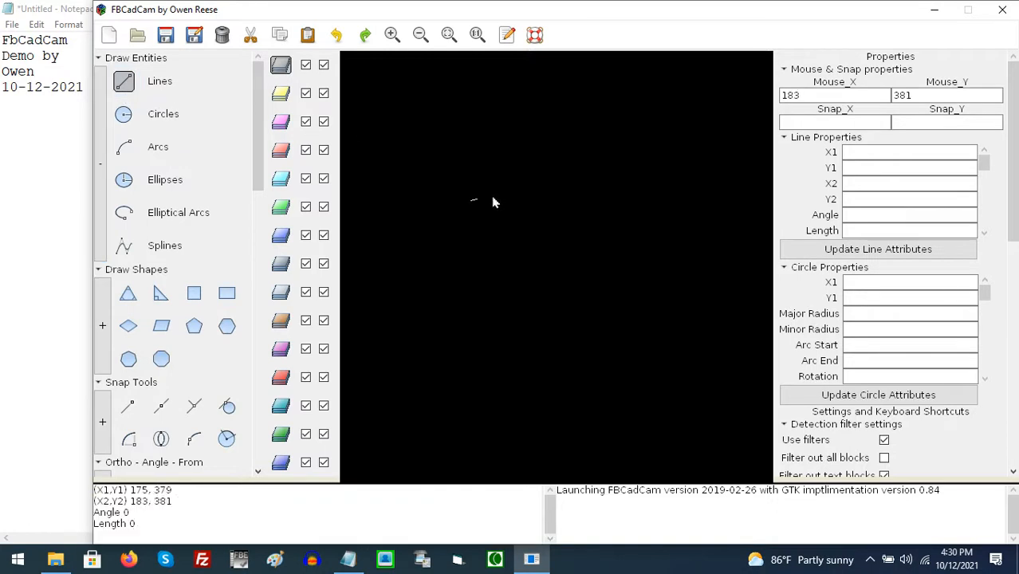
{"action": "left_click", "coordinate": [601, 169]}
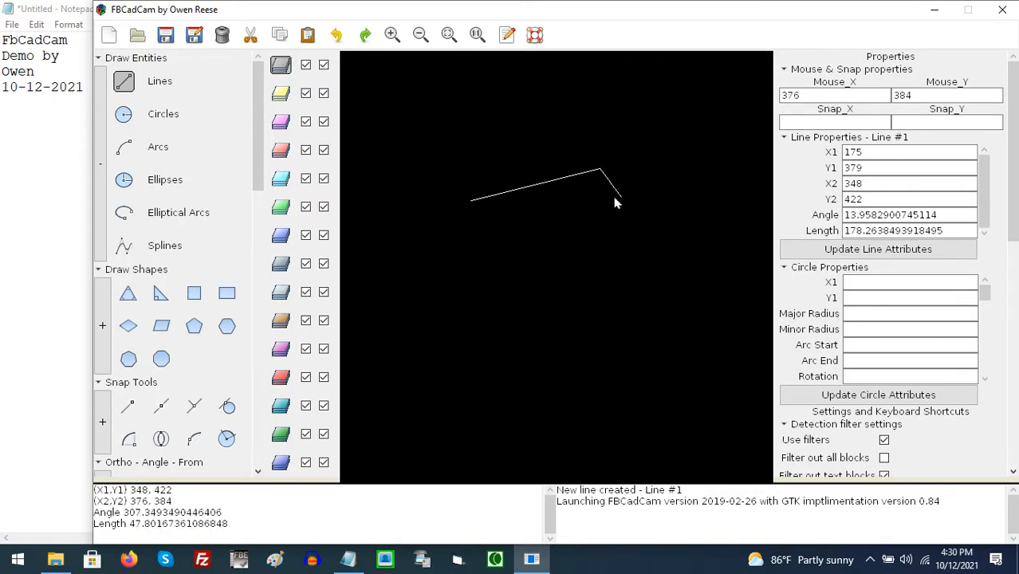
{"action": "left_click", "coordinate": [626, 209]}
{"action": "left_click", "coordinate": [599, 265]}
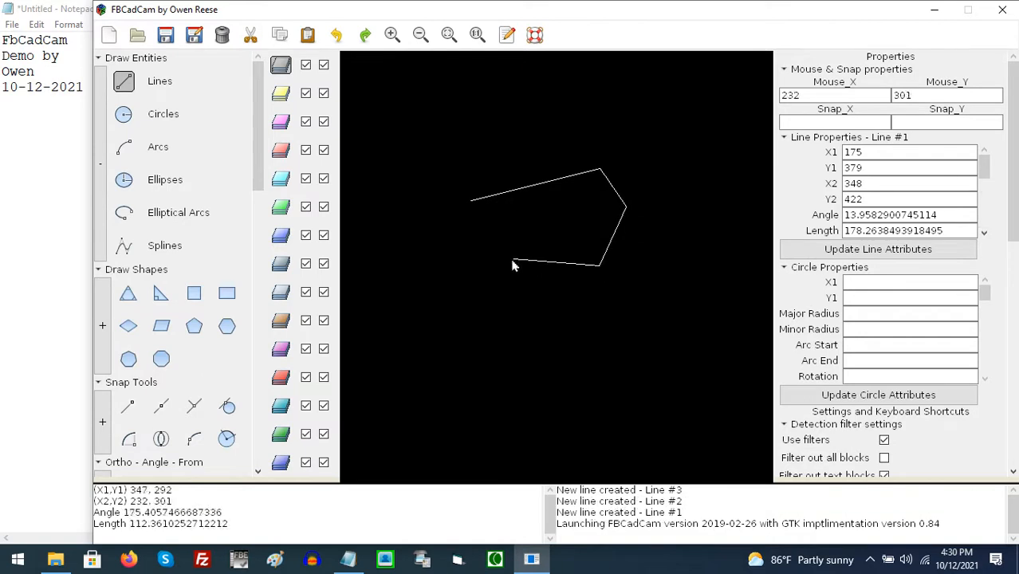
{"action": "left_click", "coordinate": [513, 260]}
{"action": "left_click", "coordinate": [462, 285]}
{"action": "left_click", "coordinate": [468, 329]}
{"action": "left_click", "coordinate": [541, 331]}
{"action": "left_click", "coordinate": [578, 304]}
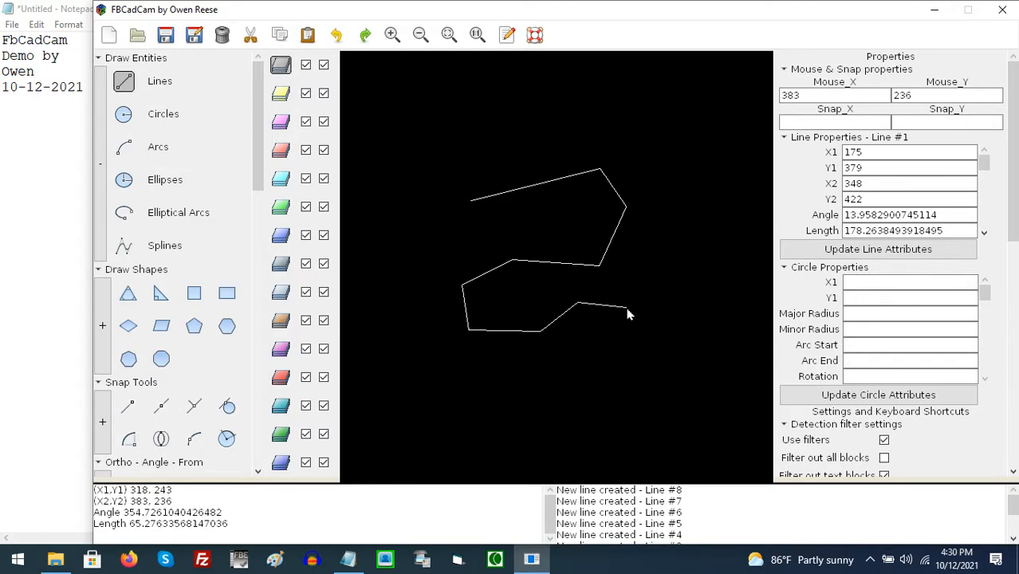
{"action": "right_click", "coordinate": [626, 312]}
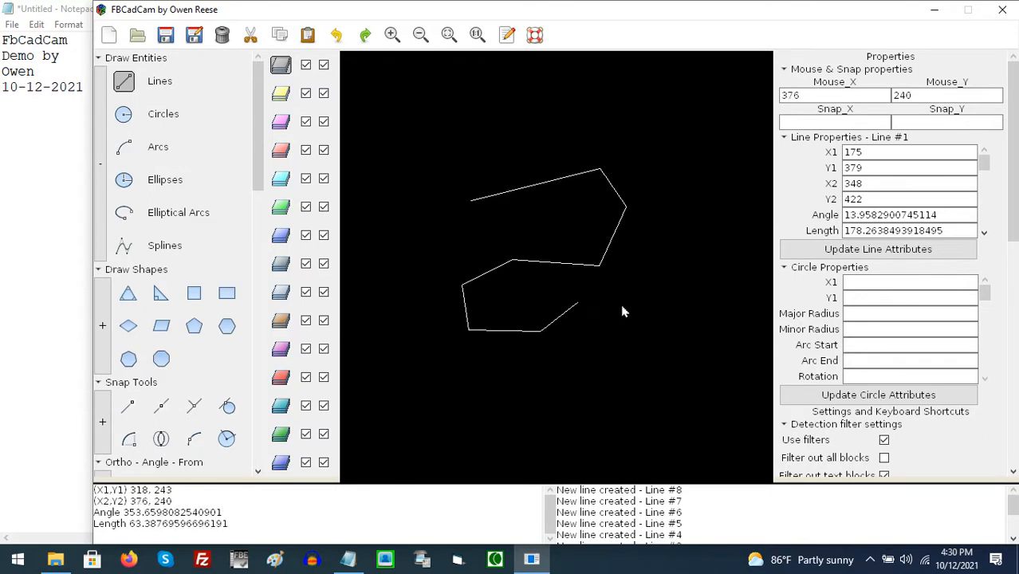
Draw a circle with a radius of about 56 above the start of the line chain, centred near 151, 455.
{"action": "left_click", "coordinate": [124, 118]}
{"action": "left_click", "coordinate": [124, 116]}
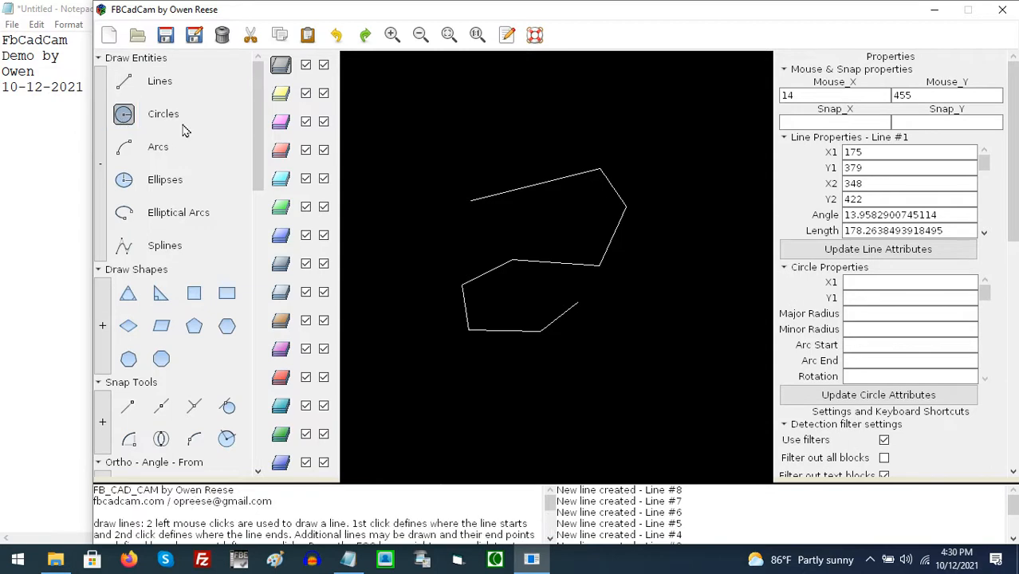
{"action": "left_click", "coordinate": [452, 148]}
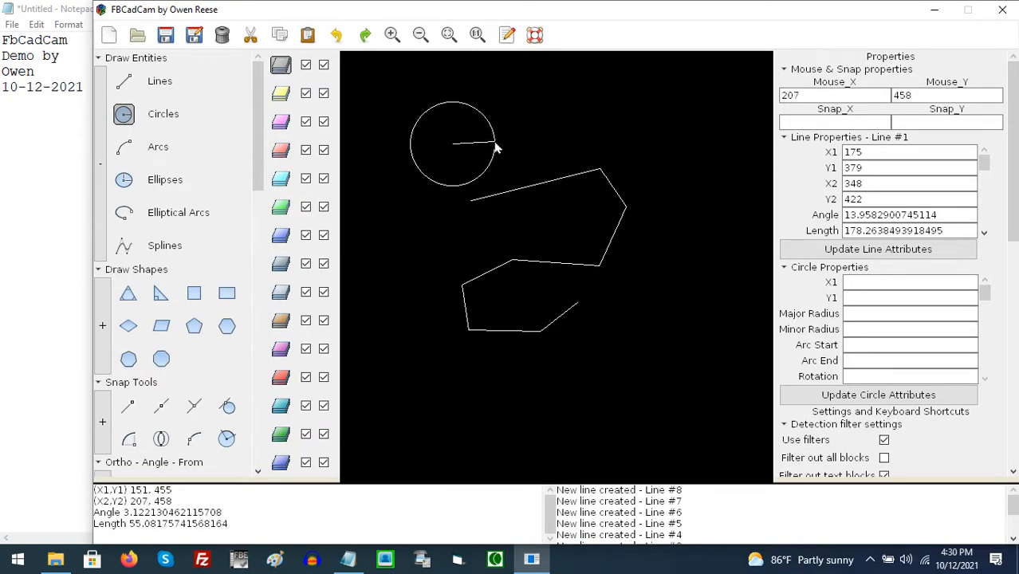
{"action": "left_click", "coordinate": [496, 148]}
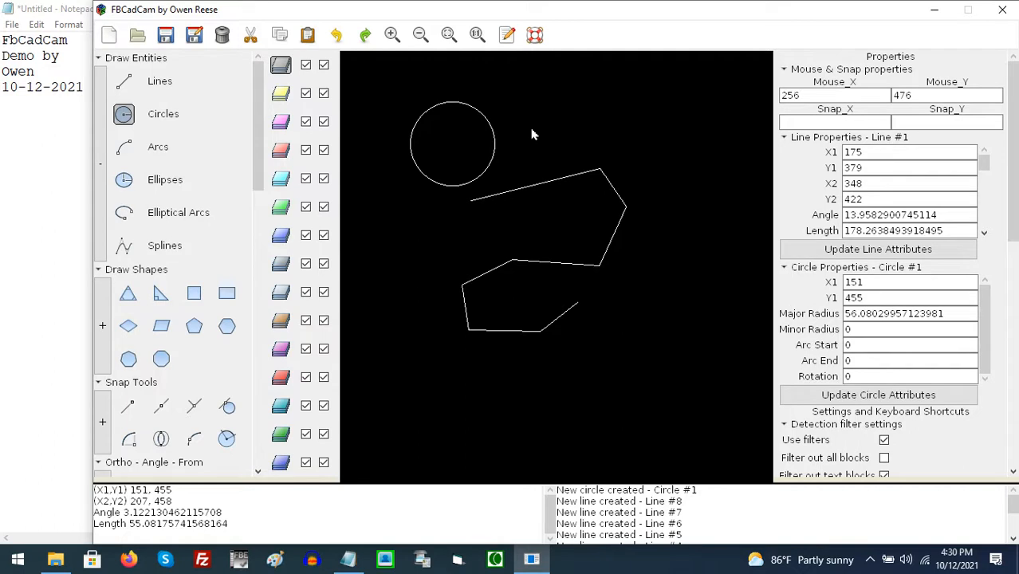
Draw an arc beside the circle, centred near 291, 479 and running from about 339° to about 137°.
{"action": "left_click", "coordinate": [124, 145]}
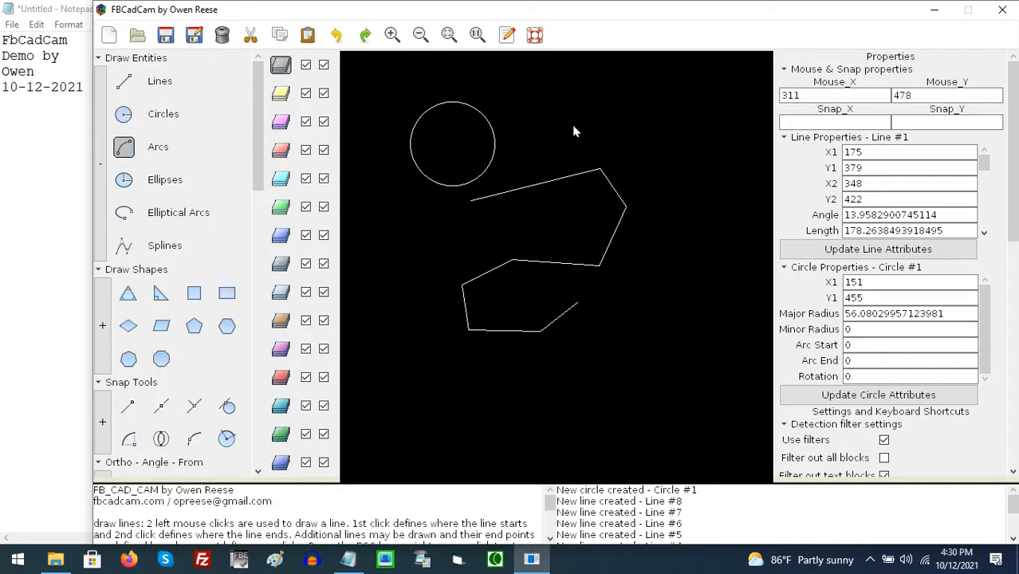
{"action": "left_click", "coordinate": [557, 126]}
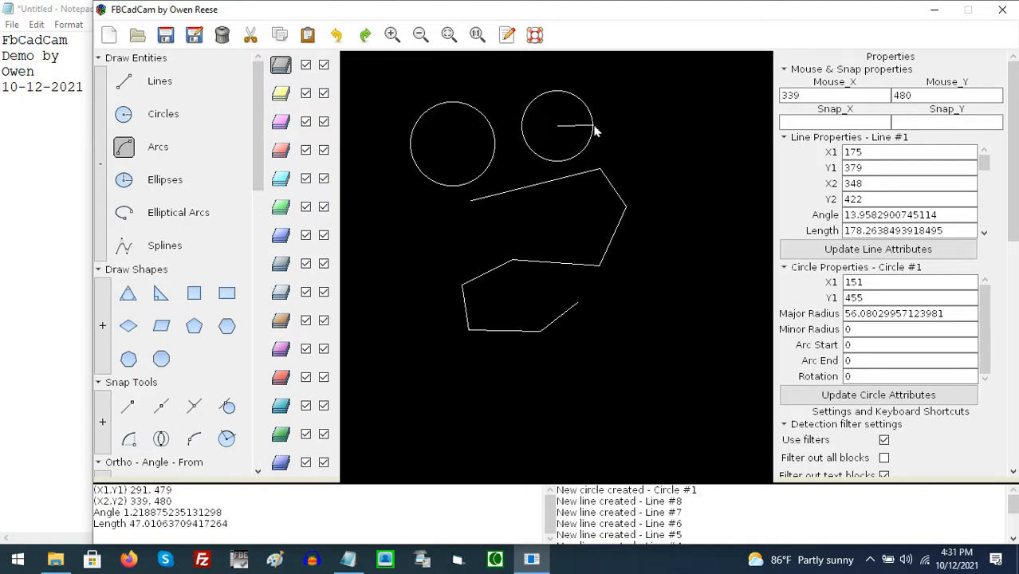
{"action": "left_click", "coordinate": [597, 127]}
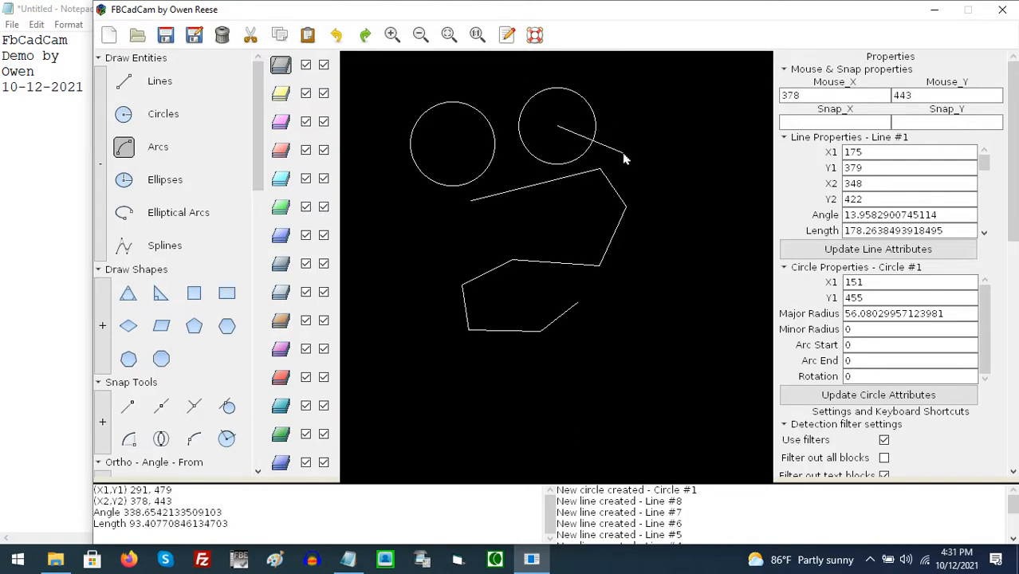
{"action": "left_click", "coordinate": [624, 158]}
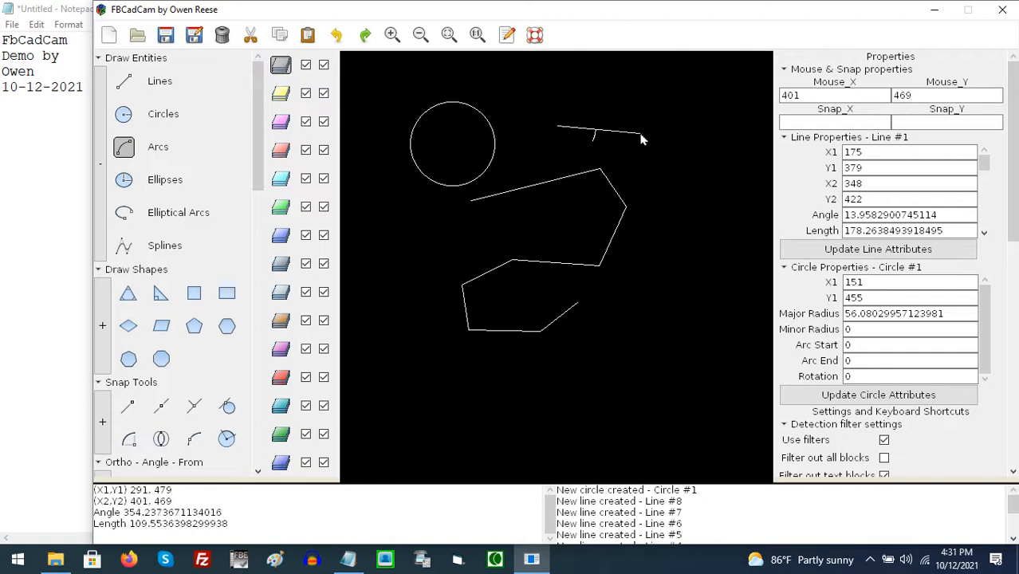
{"action": "left_click", "coordinate": [508, 84]}
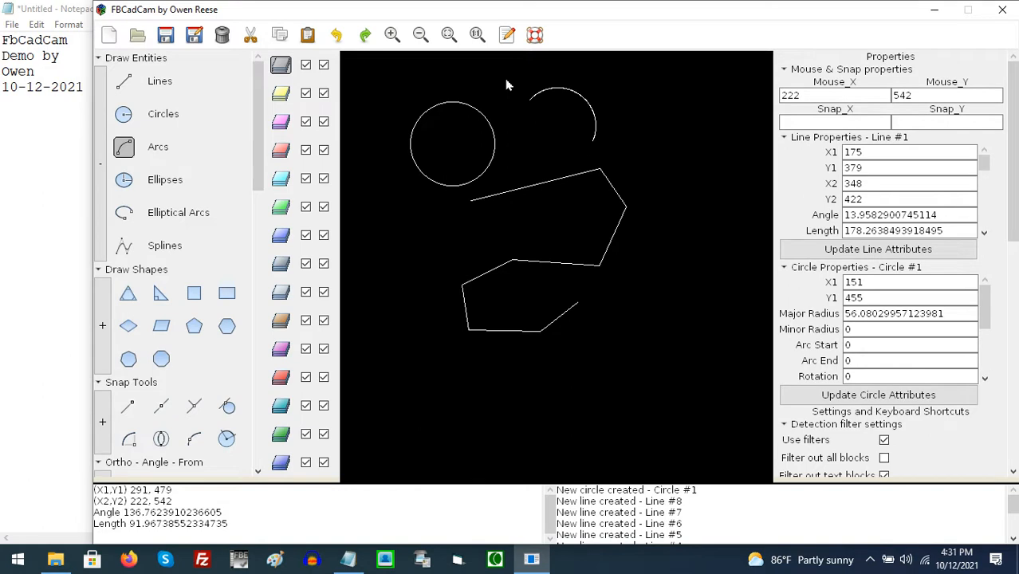
Draw a flat horizontal ellipse centred near 743, 303 and, below it, a tilted ellipse centred near 617, -147.
{"action": "left_click", "coordinate": [124, 180]}
{"action": "scroll", "coordinate": [391, 196], "scroll_direction": "down", "scroll_amount": 5}
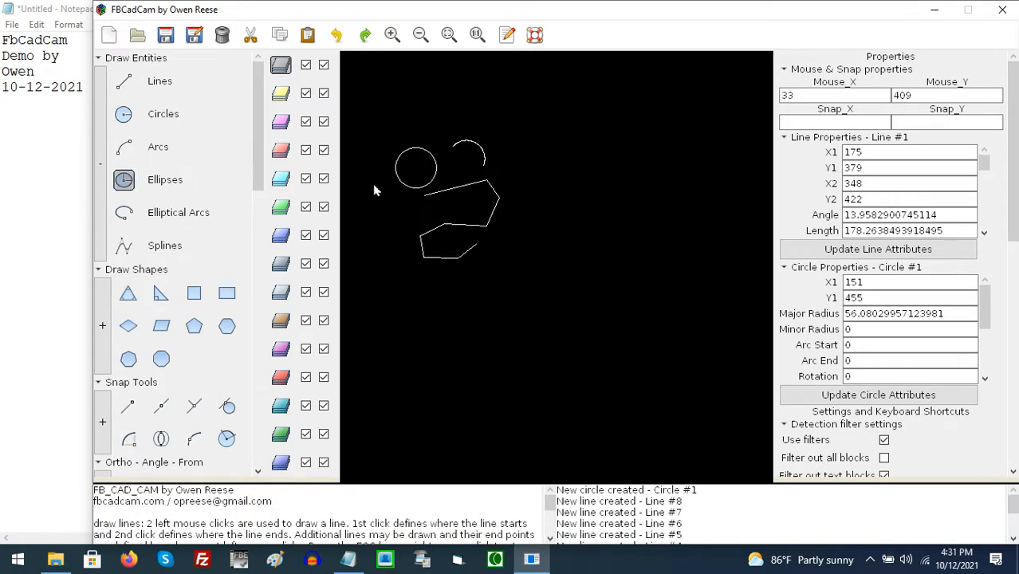
{"action": "left_click", "coordinate": [550, 215]}
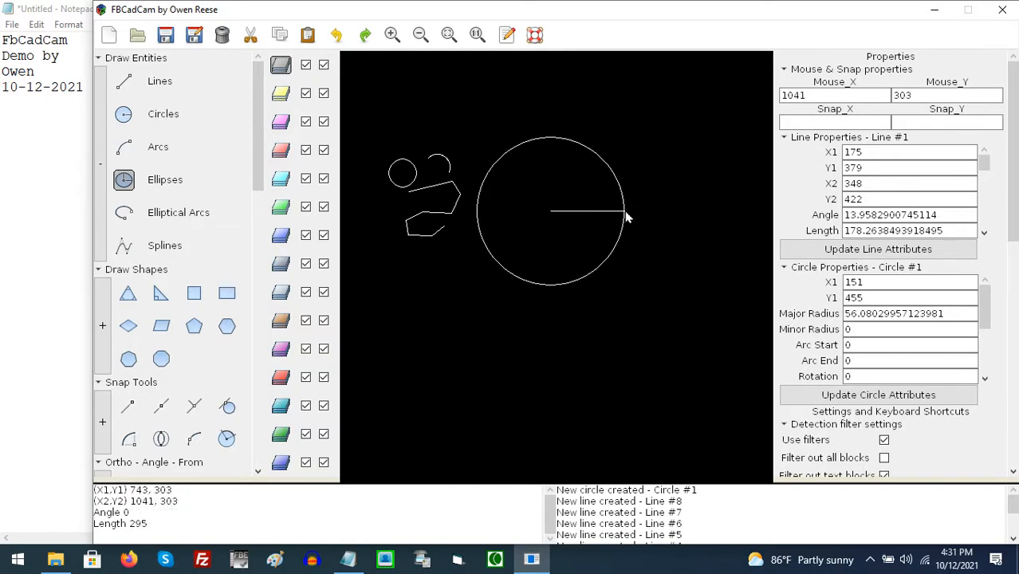
{"action": "left_click", "coordinate": [627, 214]}
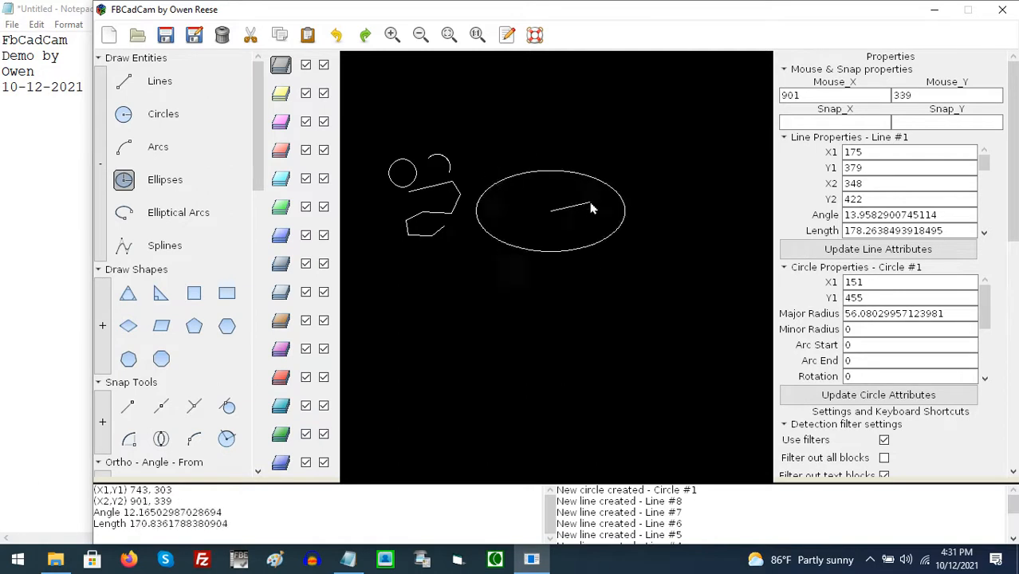
{"action": "left_click", "coordinate": [549, 197]}
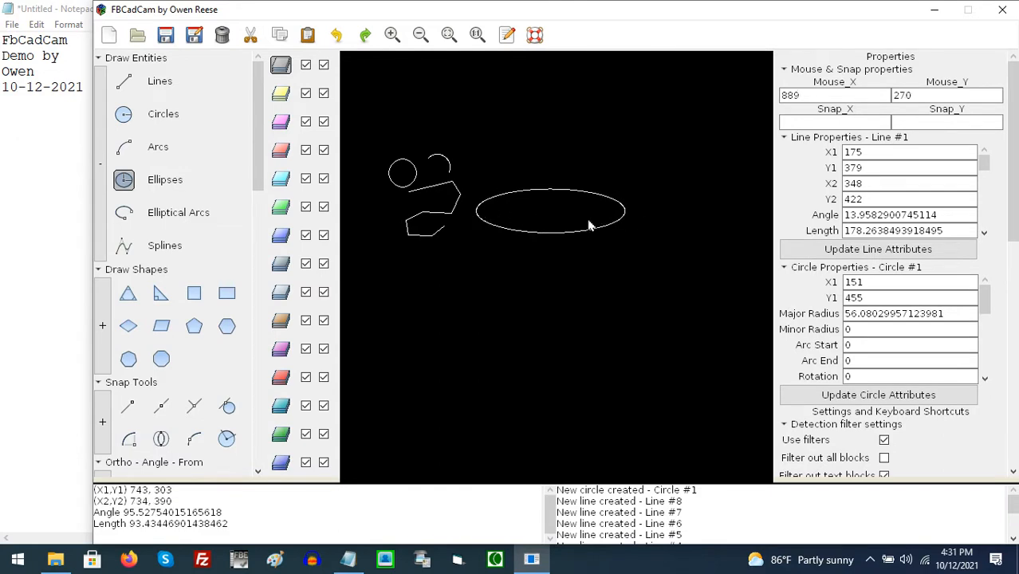
{"action": "left_click", "coordinate": [520, 325]}
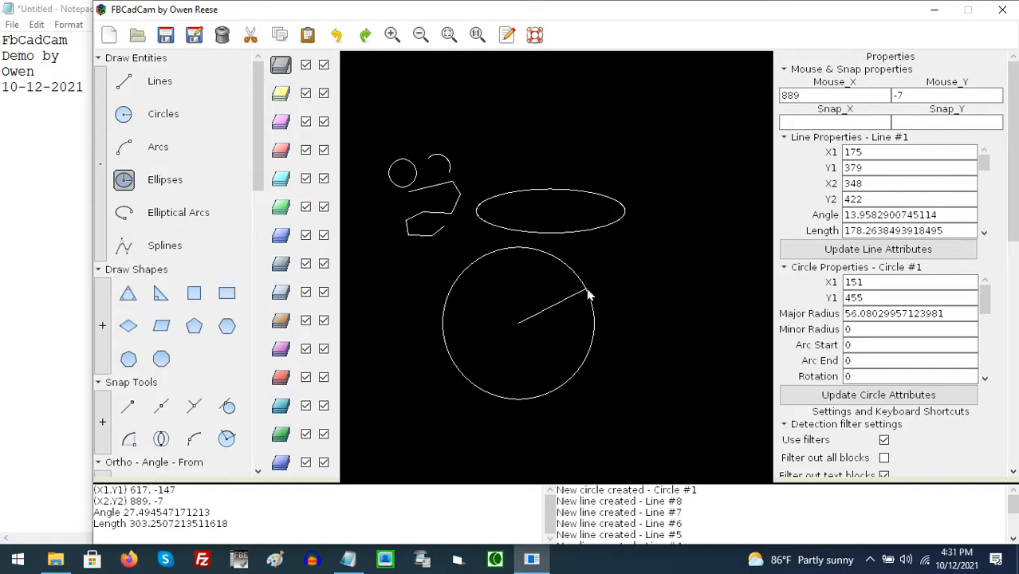
{"action": "left_click", "coordinate": [582, 286]}
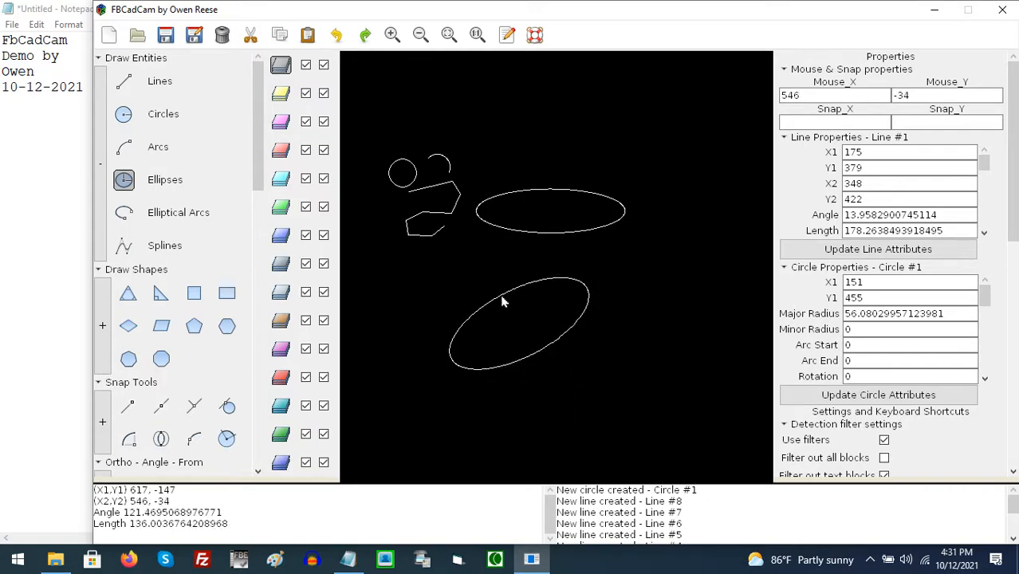
Draw a horizontal elliptical arc centred near 1086, 88 between the two ellipses, leaving its lower-left portion open.
{"action": "left_click", "coordinate": [124, 212]}
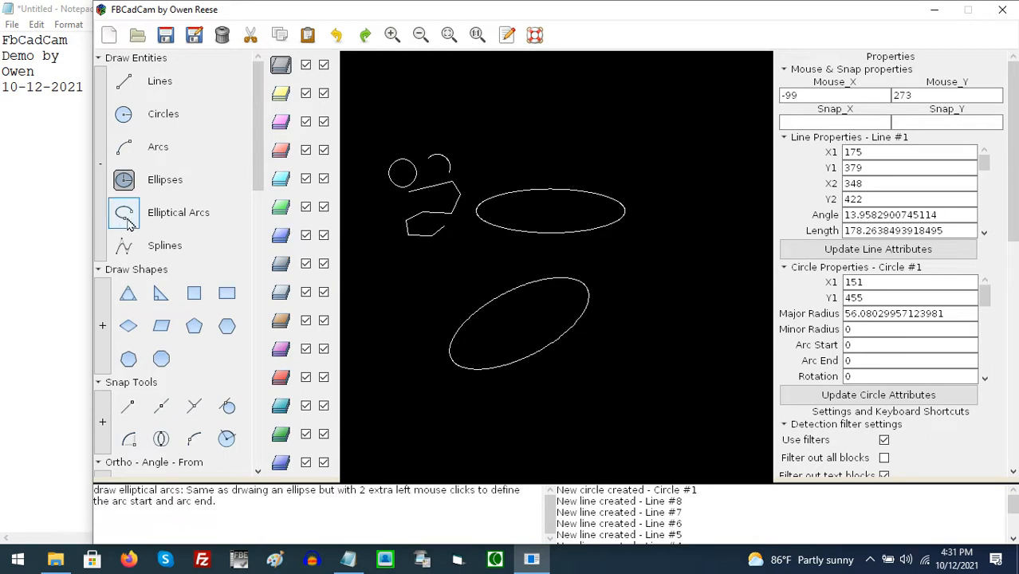
{"action": "left_click", "coordinate": [637, 265]}
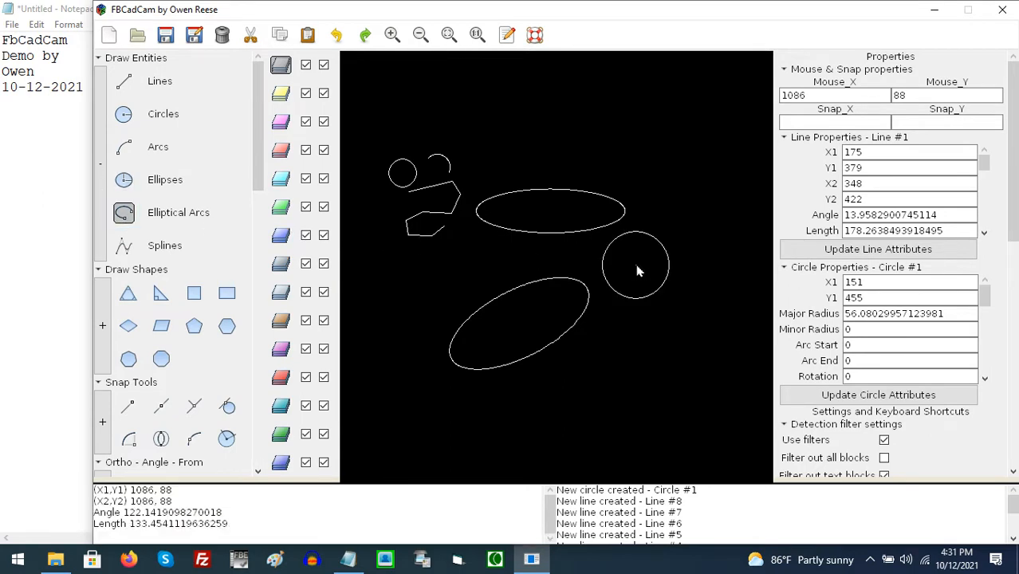
{"action": "left_click", "coordinate": [683, 266]}
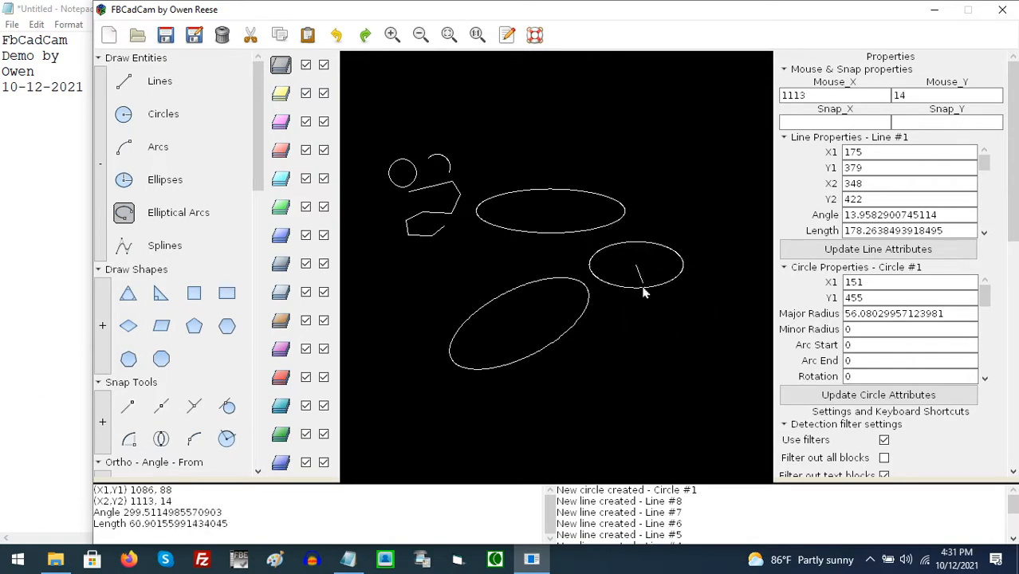
{"action": "left_click", "coordinate": [624, 307]}
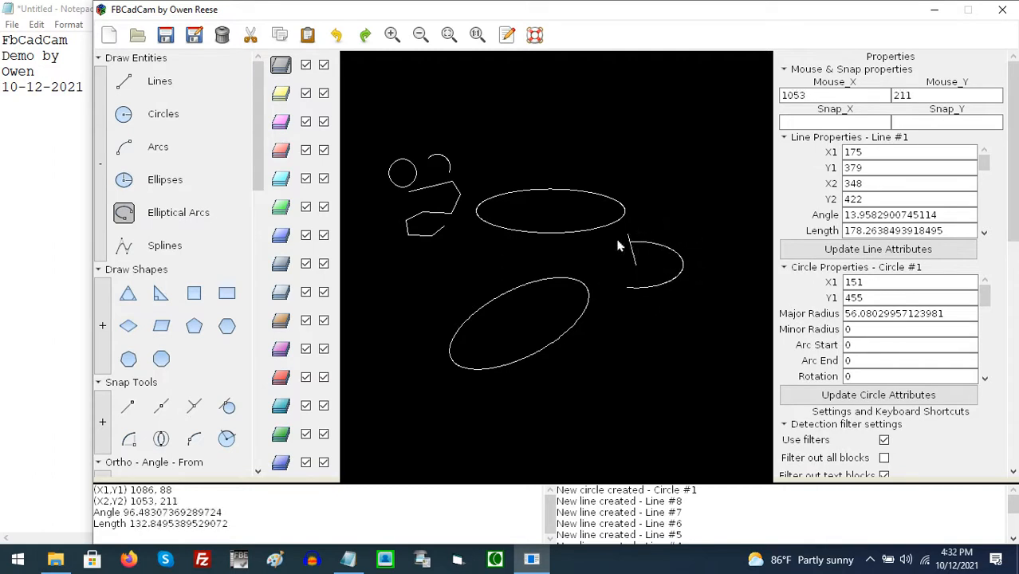
{"action": "left_click", "coordinate": [573, 257]}
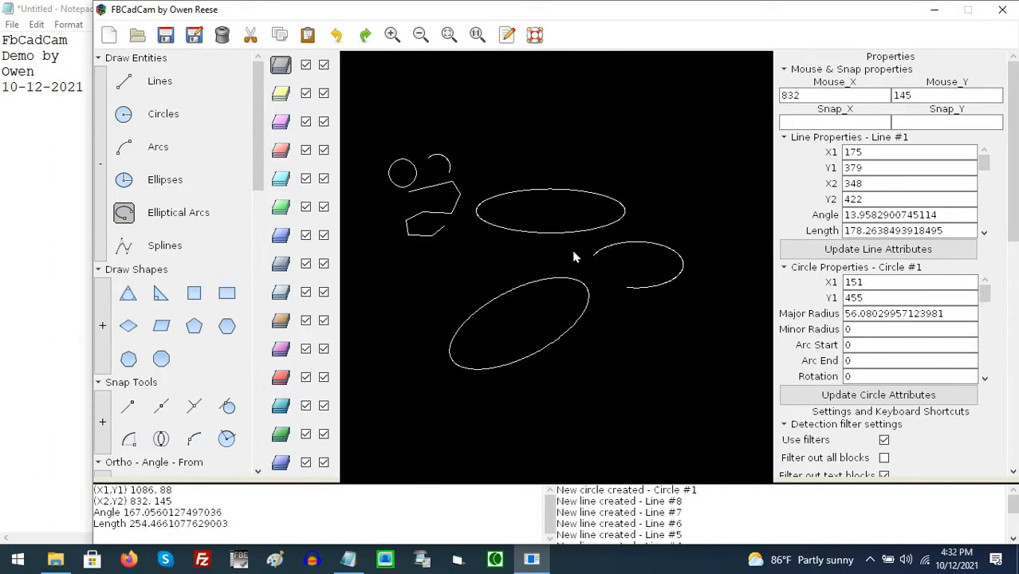
Draw a long winding spline around the existing shapes, starting near 605, 653, and collapse the Draw Entities group.
{"action": "left_click", "coordinate": [164, 245]}
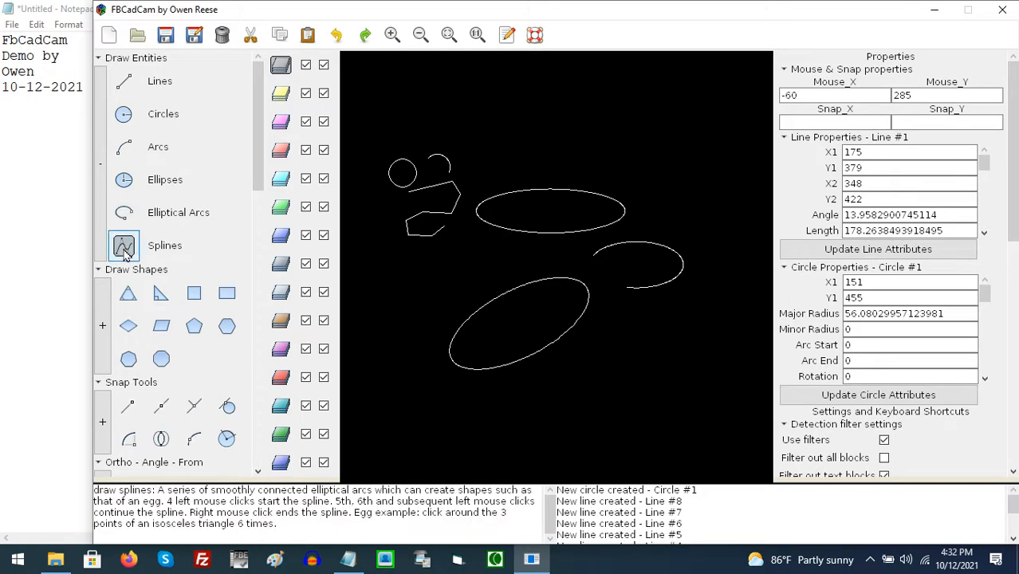
{"action": "left_click", "coordinate": [517, 130]}
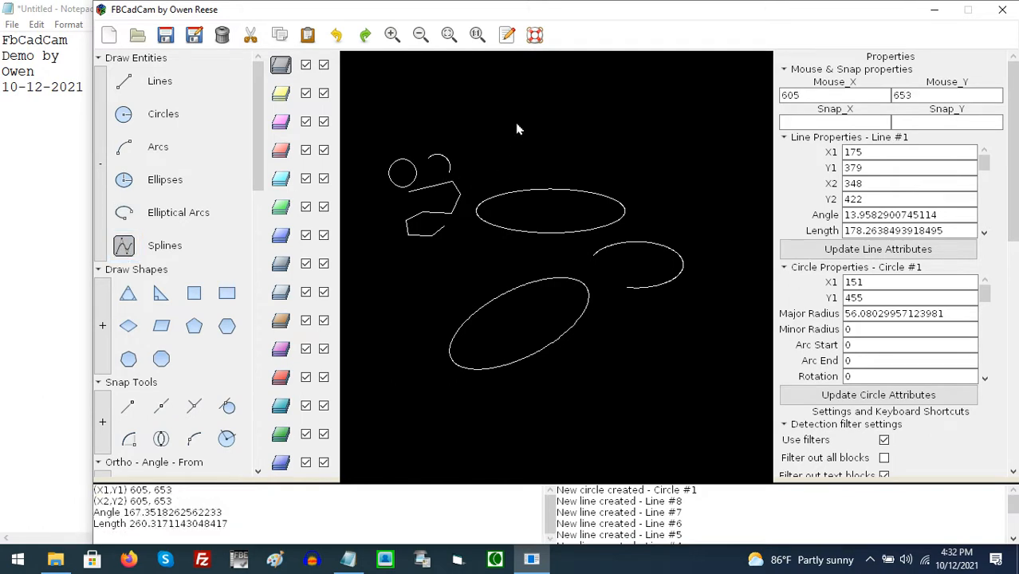
{"action": "left_click", "coordinate": [591, 110]}
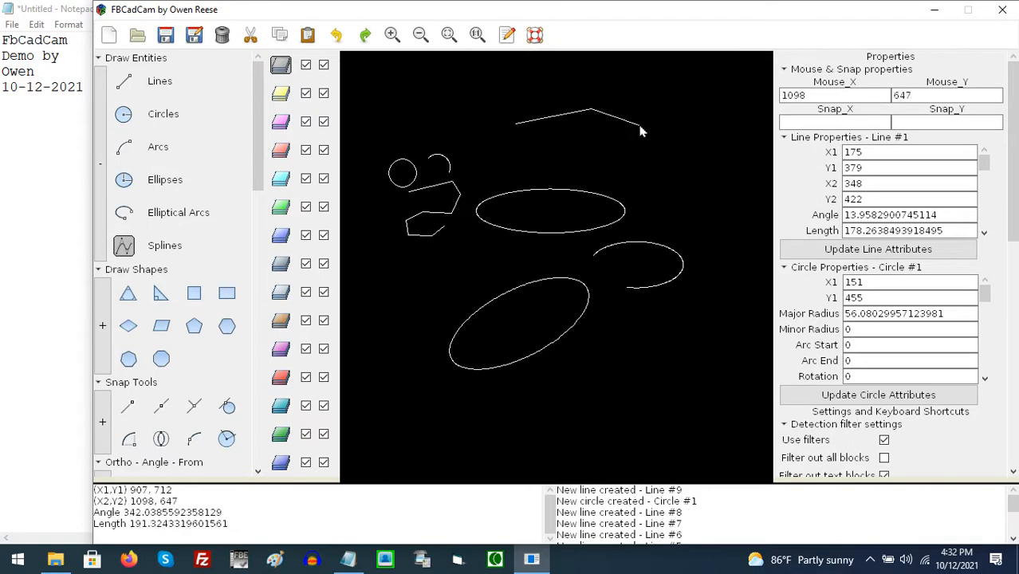
{"action": "left_click", "coordinate": [640, 127]}
{"action": "left_click", "coordinate": [675, 176]}
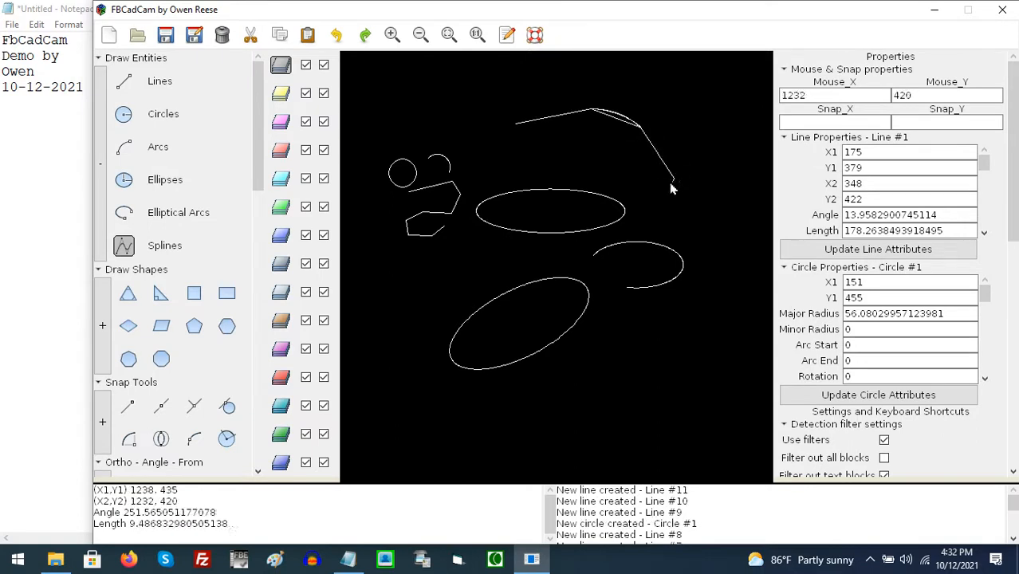
{"action": "left_click", "coordinate": [619, 176]}
{"action": "left_click", "coordinate": [600, 144]}
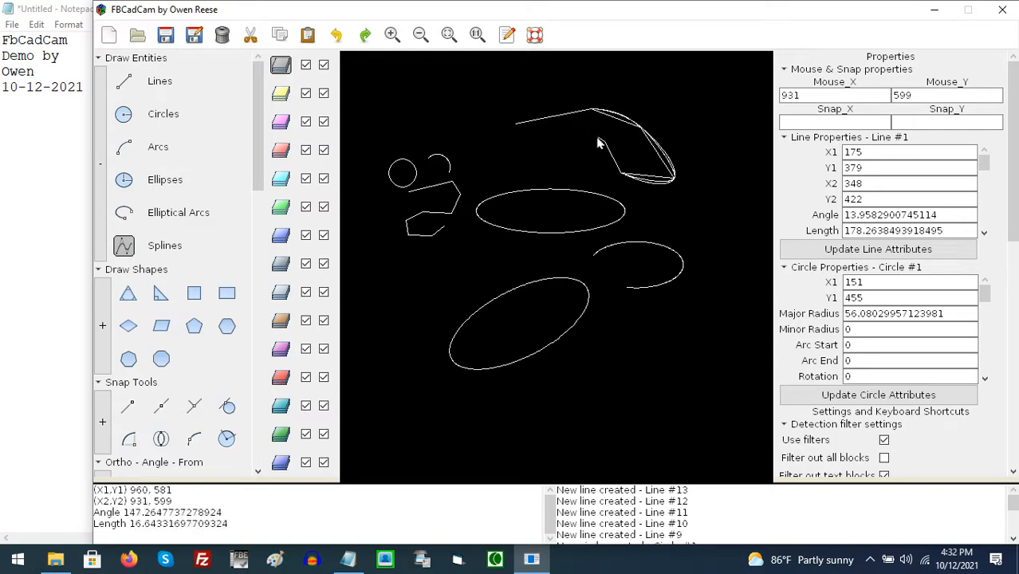
{"action": "left_click", "coordinate": [572, 134]}
{"action": "left_click", "coordinate": [529, 164]}
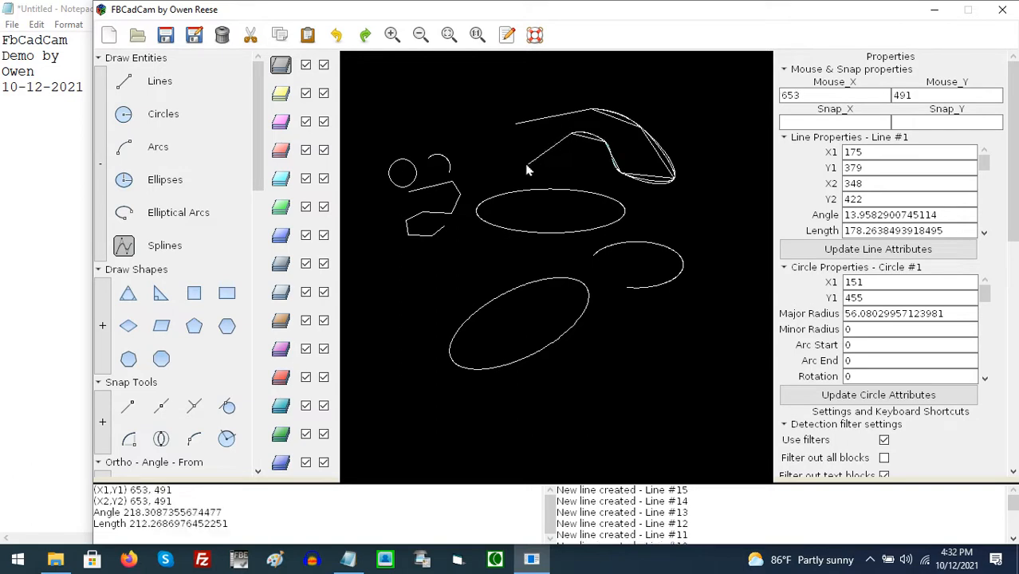
{"action": "left_click", "coordinate": [490, 155]}
{"action": "left_click", "coordinate": [484, 111]}
{"action": "left_click", "coordinate": [522, 96]}
{"action": "left_click", "coordinate": [599, 82]}
{"action": "left_click", "coordinate": [679, 99]}
{"action": "left_click", "coordinate": [712, 163]}
{"action": "left_click", "coordinate": [704, 205]}
{"action": "left_click", "coordinate": [690, 231]}
{"action": "left_click", "coordinate": [712, 260]}
{"action": "left_click", "coordinate": [698, 310]}
{"action": "left_click", "coordinate": [614, 326]}
{"action": "left_click", "coordinate": [585, 380]}
{"action": "left_click", "coordinate": [474, 412]}
{"action": "left_click", "coordinate": [395, 373]}
{"action": "left_click", "coordinate": [417, 314]}
{"action": "left_click", "coordinate": [452, 286]}
{"action": "left_click", "coordinate": [493, 267]}
{"action": "left_click", "coordinate": [463, 241]}
{"action": "left_click", "coordinate": [423, 258]}
{"action": "left_click", "coordinate": [368, 240]}
{"action": "left_click", "coordinate": [354, 146]}
{"action": "left_click", "coordinate": [382, 111]}
{"action": "left_click", "coordinate": [444, 106]}
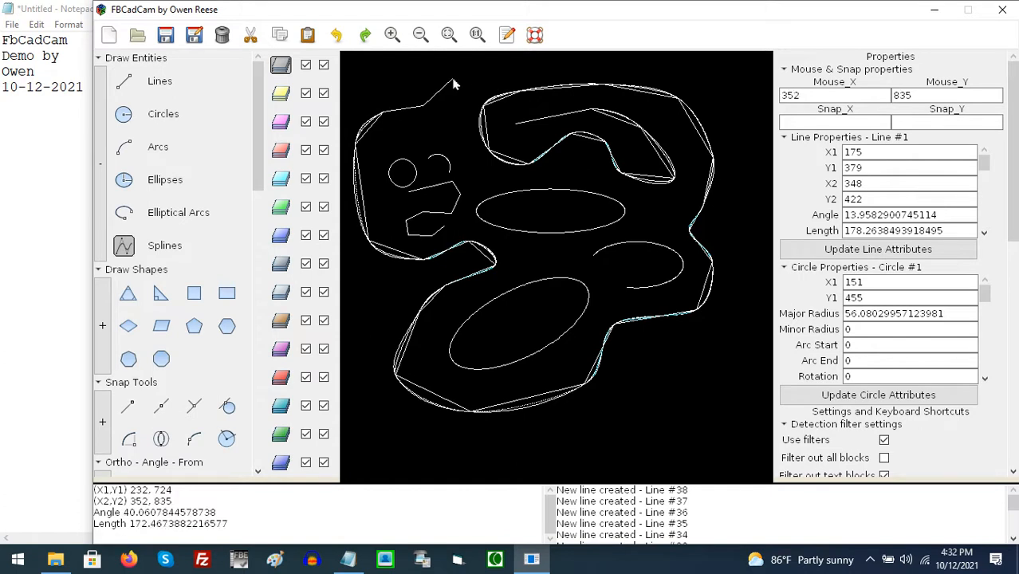
{"action": "key", "text": "Escape"}
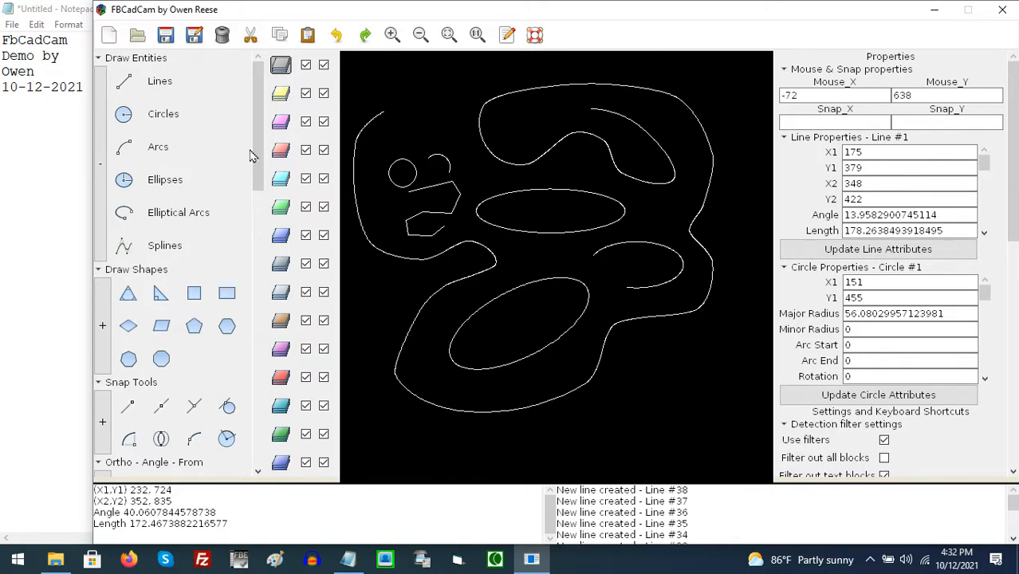
{"action": "left_click", "coordinate": [101, 151]}
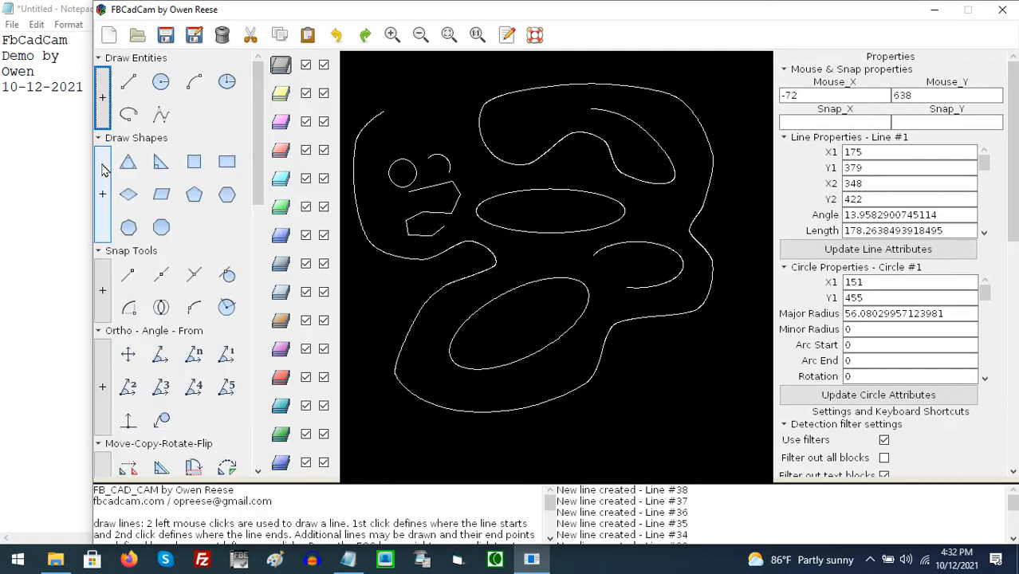
Expand the Draw Shapes group and draw an equilateral triangle with sides about 2950 long, starting near 4171, -1276.
{"action": "left_click", "coordinate": [103, 174]}
{"action": "scroll", "coordinate": [430, 155], "scroll_direction": "down", "scroll_amount": 4}
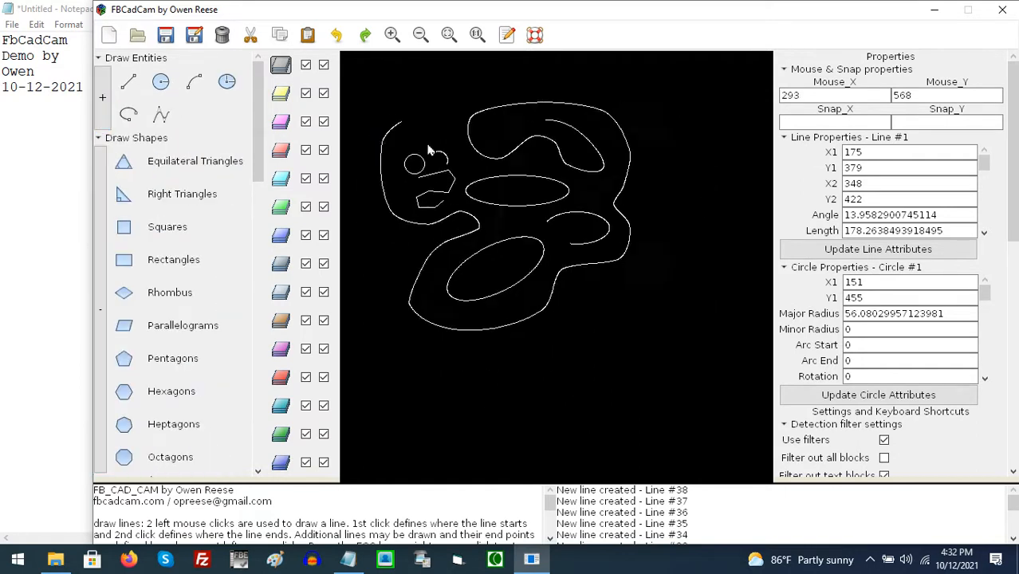
{"action": "scroll", "coordinate": [393, 151], "scroll_direction": "down", "scroll_amount": 4}
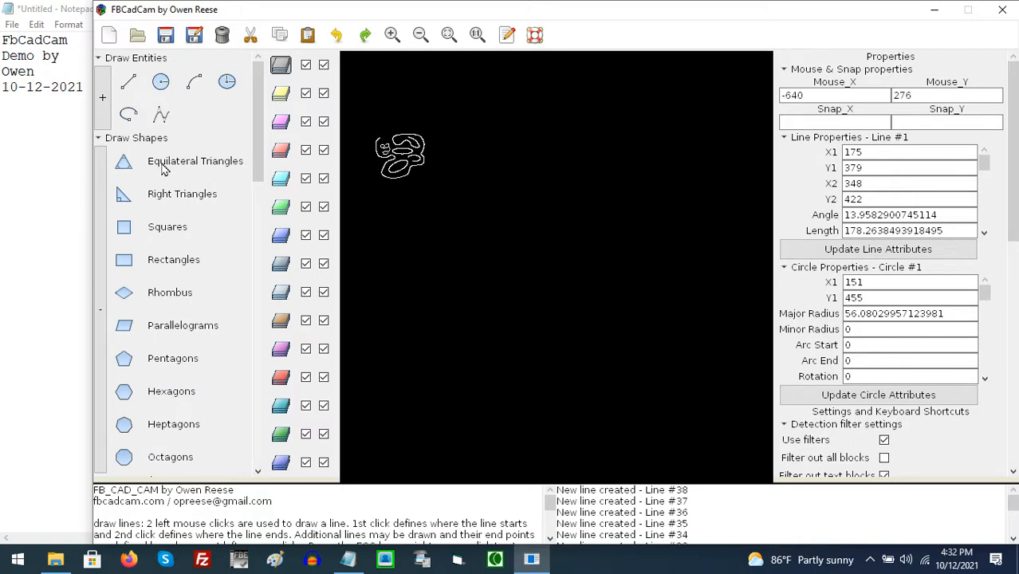
{"action": "left_click", "coordinate": [126, 162]}
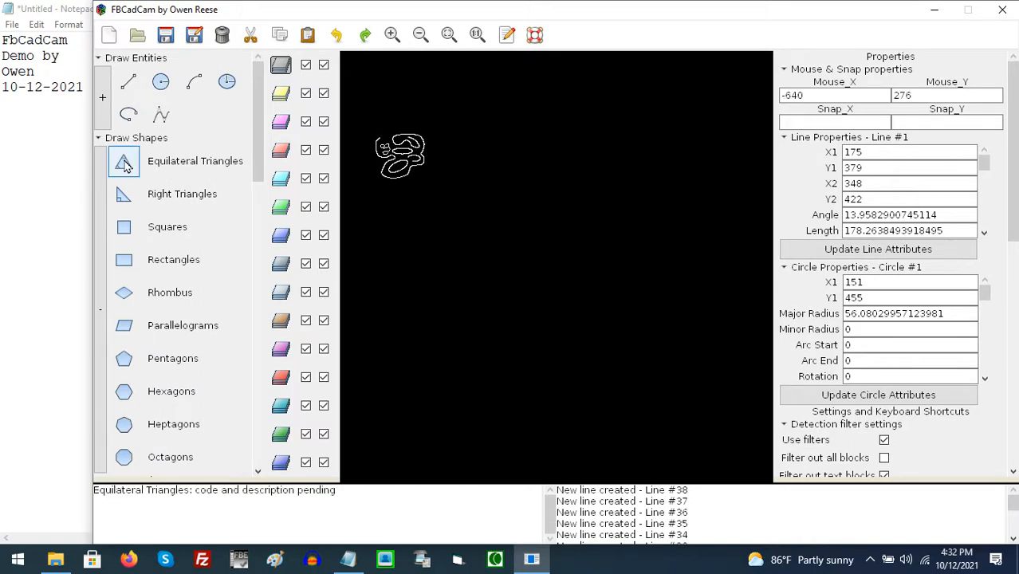
{"action": "left_click", "coordinate": [518, 205]}
{"action": "left_click", "coordinate": [551, 201]}
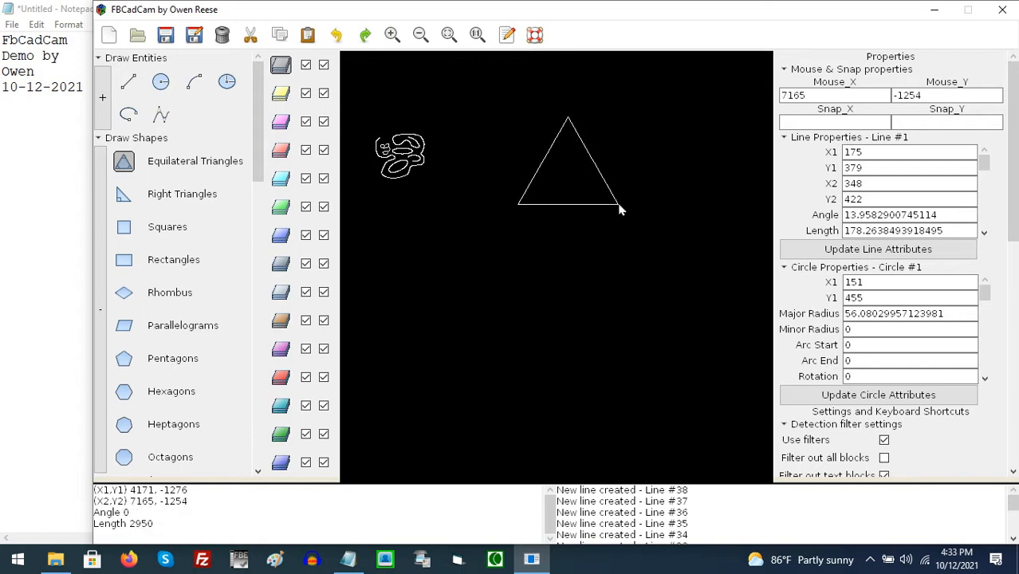
{"action": "left_click", "coordinate": [620, 209]}
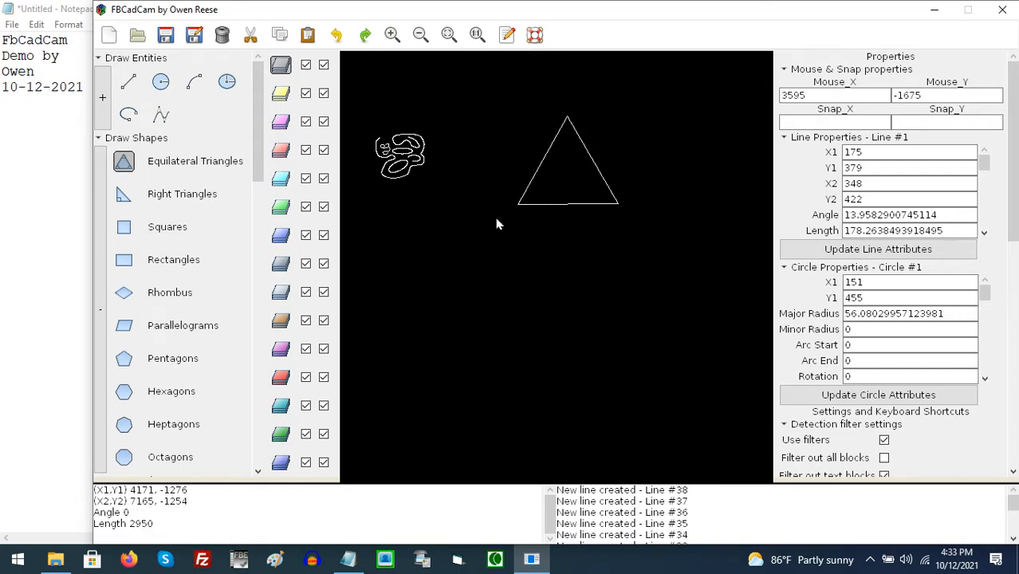
Draw two right triangles below the equilateral triangle, one starting near 4216, -4557 and a smaller, inverted one near 4371, -6731.
{"action": "left_click", "coordinate": [124, 199]}
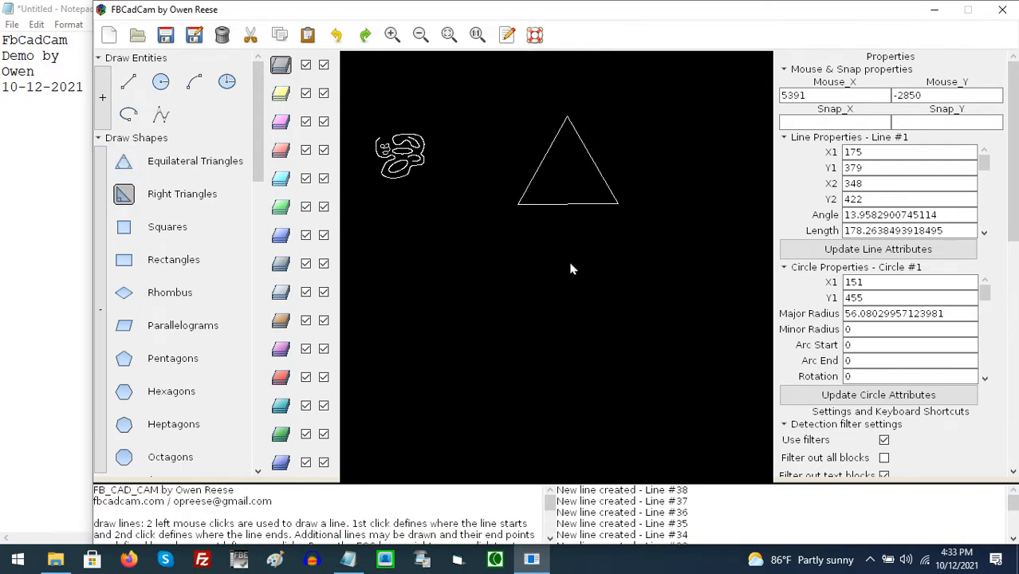
{"action": "left_click", "coordinate": [519, 322]}
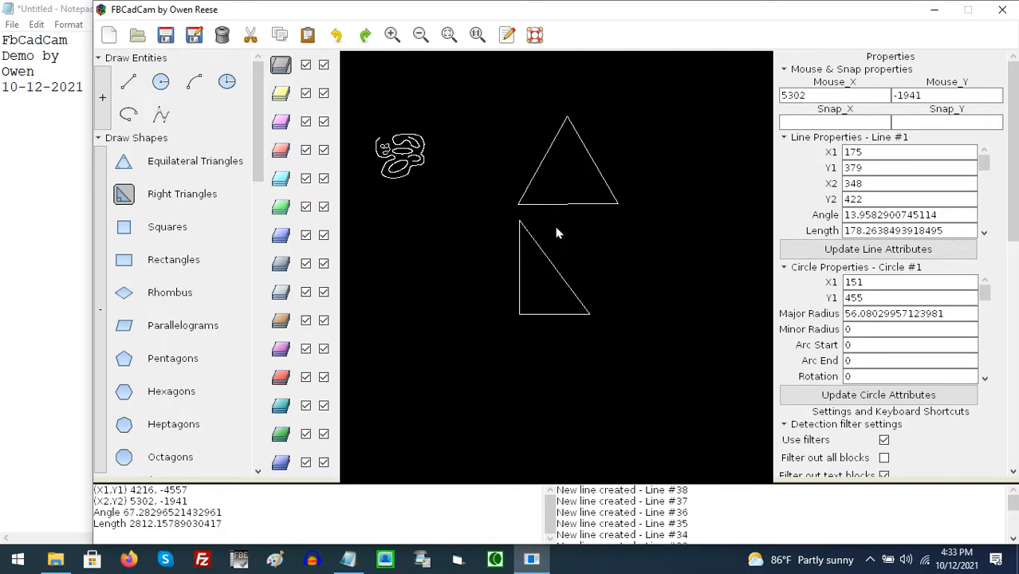
{"action": "left_click", "coordinate": [524, 394]}
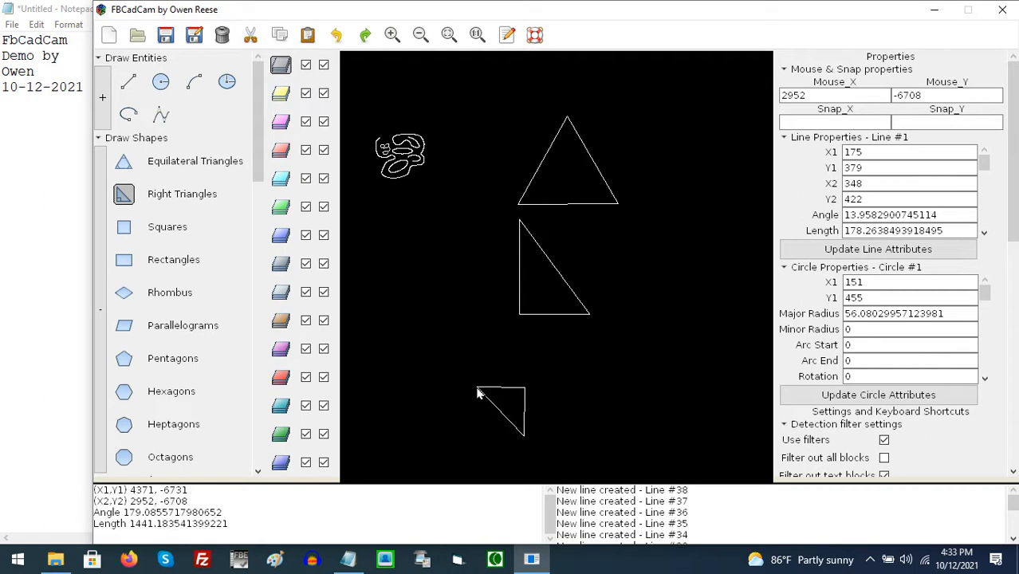
{"action": "left_click", "coordinate": [497, 473]}
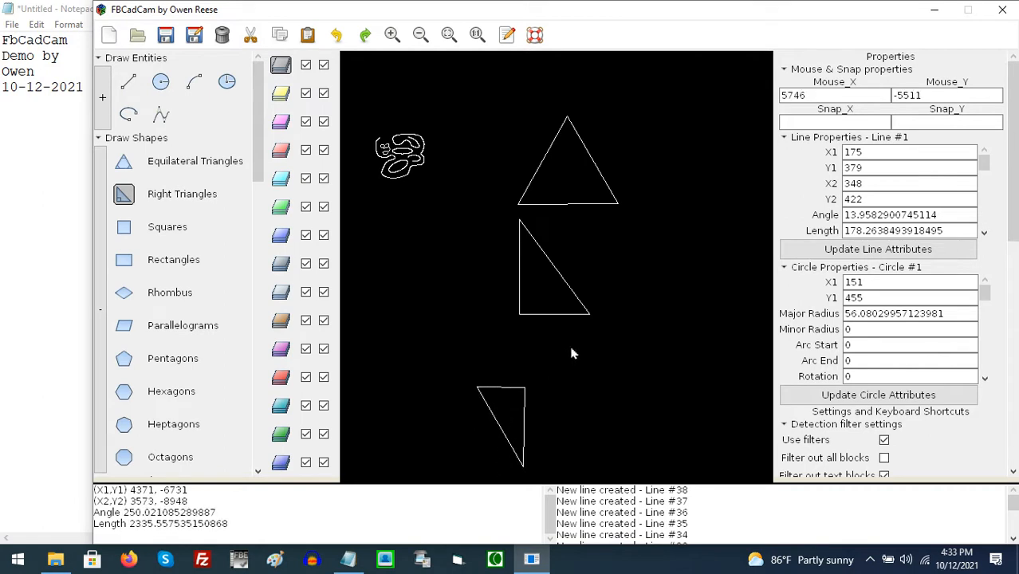
Draw a square with sides about 1197 from near 934, -3050 and a rectangle from about 579, -4979 to 3706, -4114.
{"action": "left_click", "coordinate": [131, 231]}
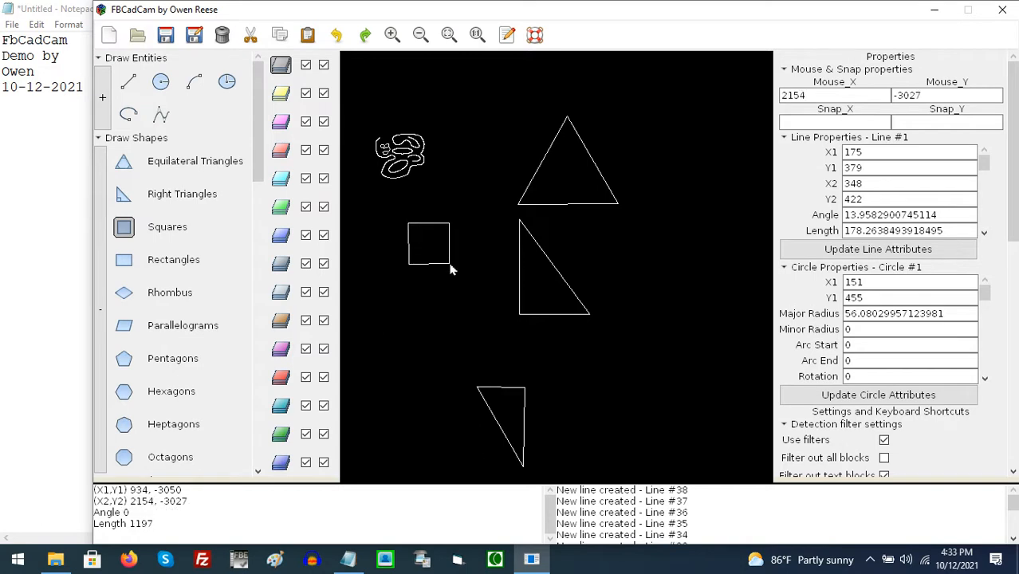
{"action": "left_click", "coordinate": [129, 269]}
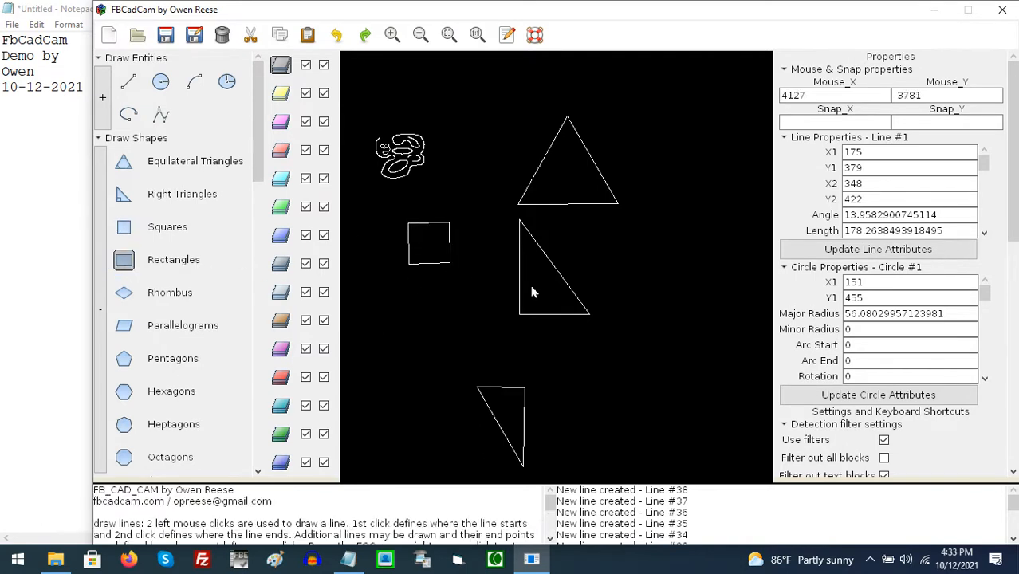
{"action": "left_click", "coordinate": [398, 333]}
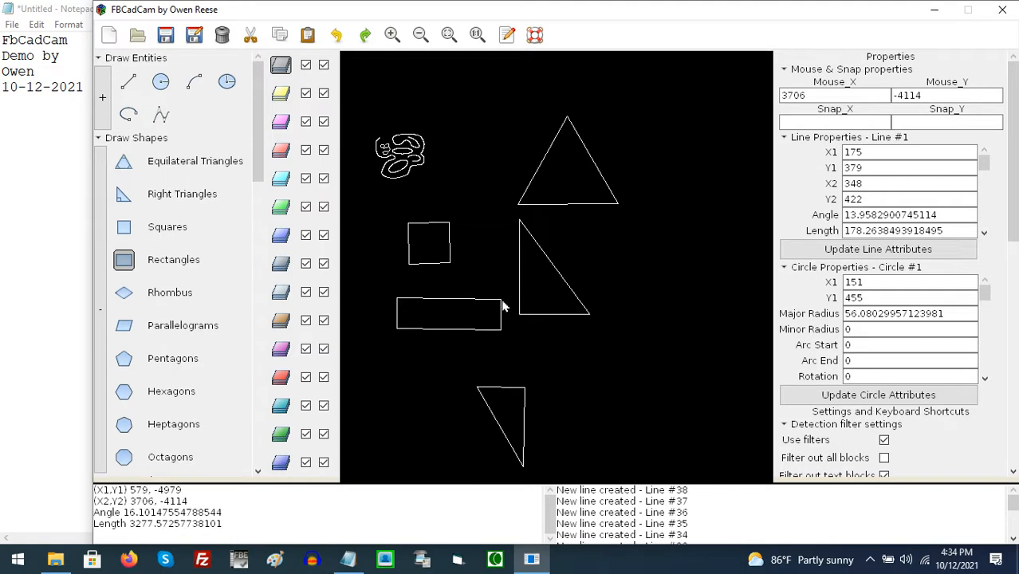
Draw a rhombus from about 7697, -3626 to 9471, -2429 and a parallelogram below it starting near 7143, -6442.
{"action": "left_click", "coordinate": [125, 293]}
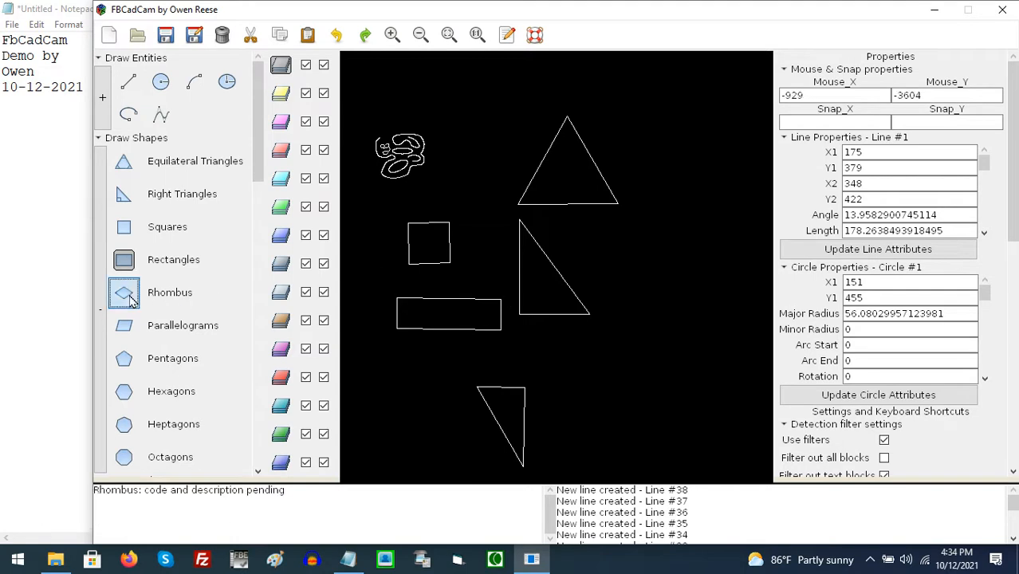
{"action": "left_click", "coordinate": [637, 284]}
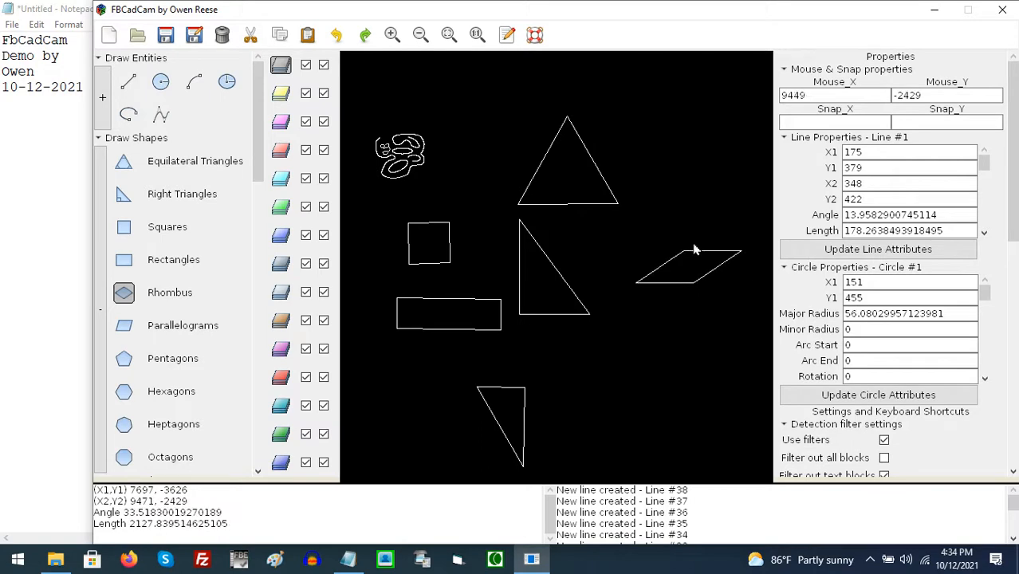
{"action": "left_click", "coordinate": [125, 329]}
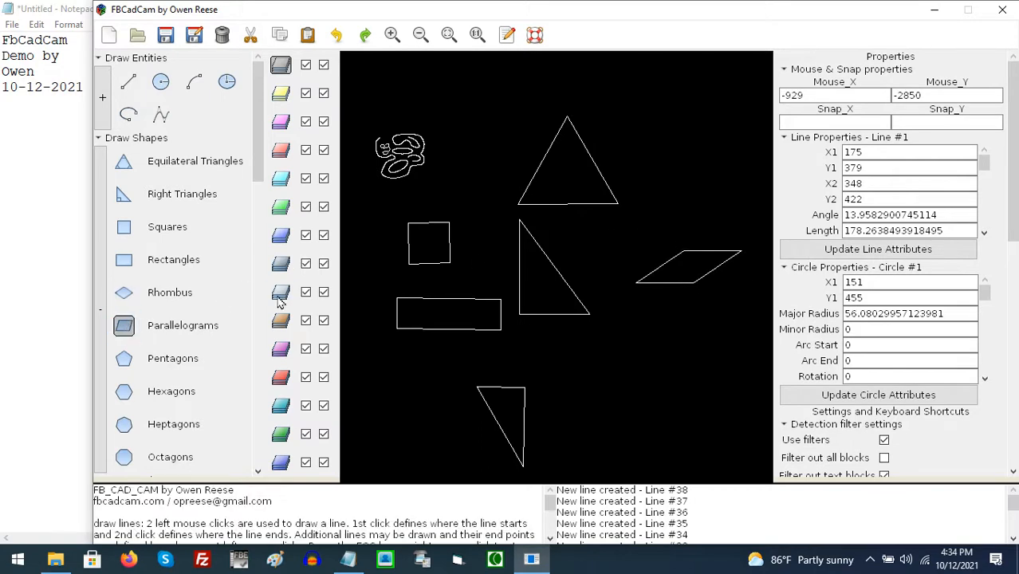
{"action": "left_click", "coordinate": [619, 383]}
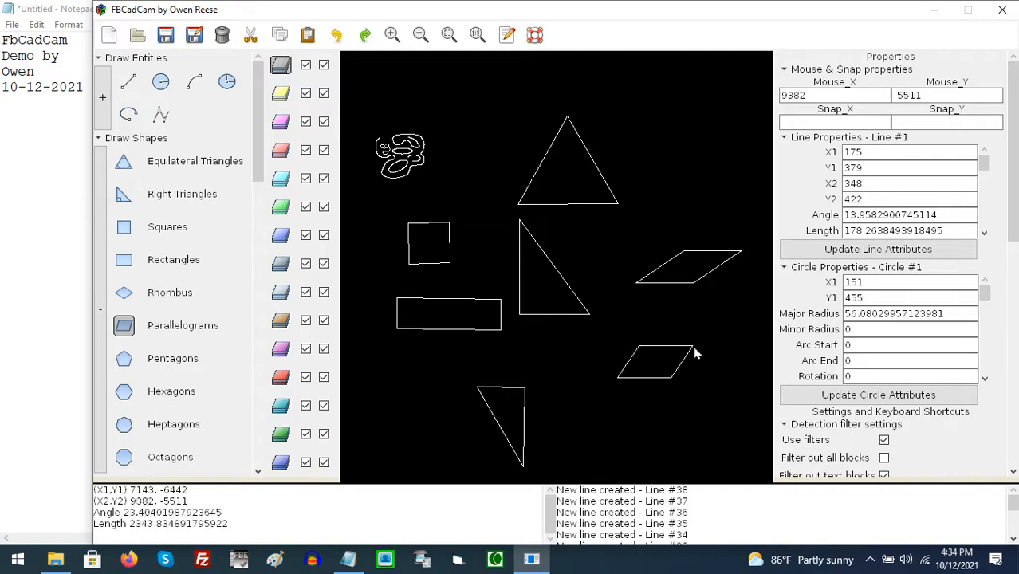
Draw a large pentagon in the empty area beyond the existing shapes, starting near 16102, -2563.
{"action": "left_click", "coordinate": [127, 361]}
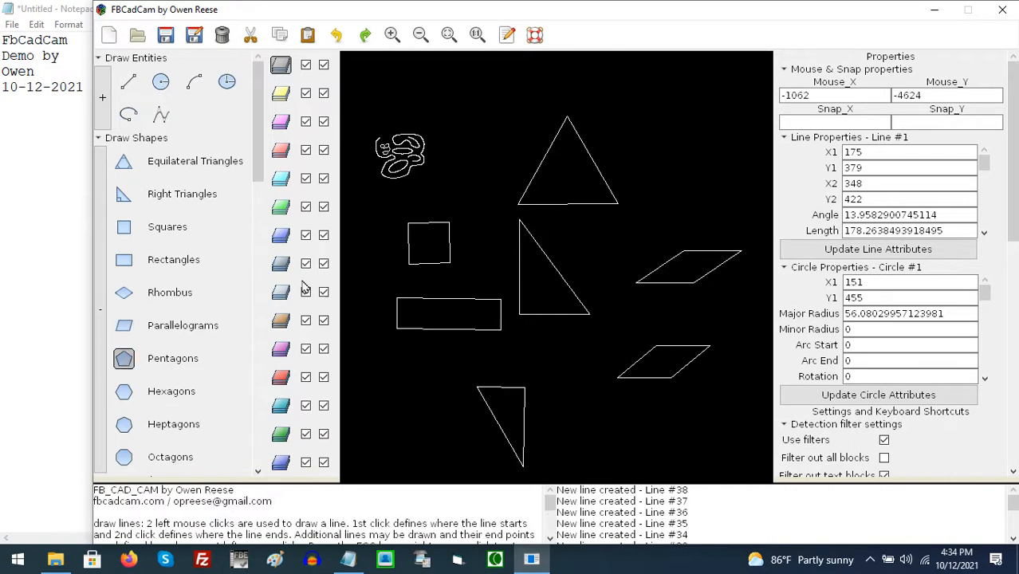
{"action": "scroll", "coordinate": [209, 274], "scroll_direction": "down", "scroll_amount": 3}
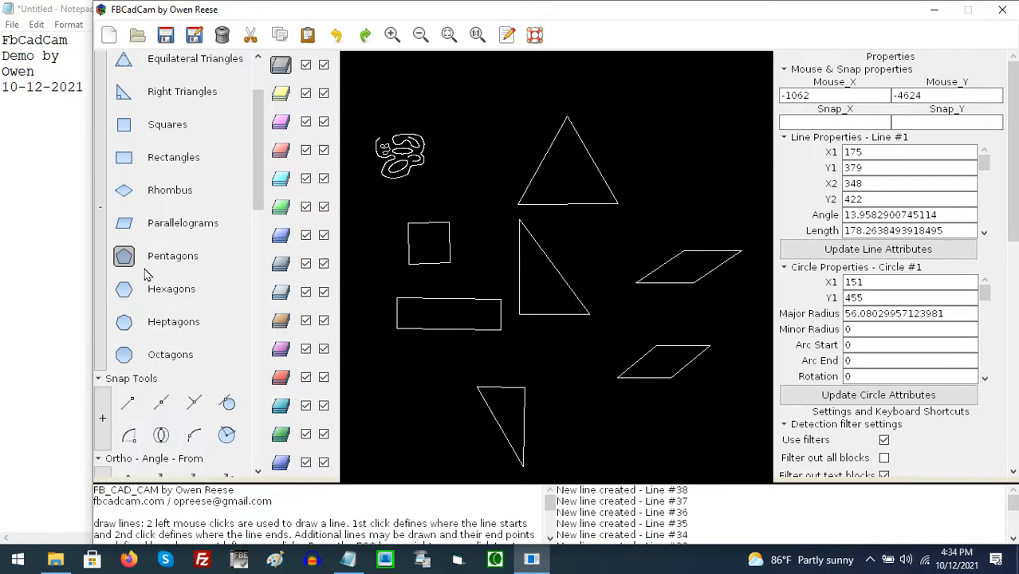
{"action": "scroll", "coordinate": [146, 275], "scroll_direction": "down", "scroll_amount": 2}
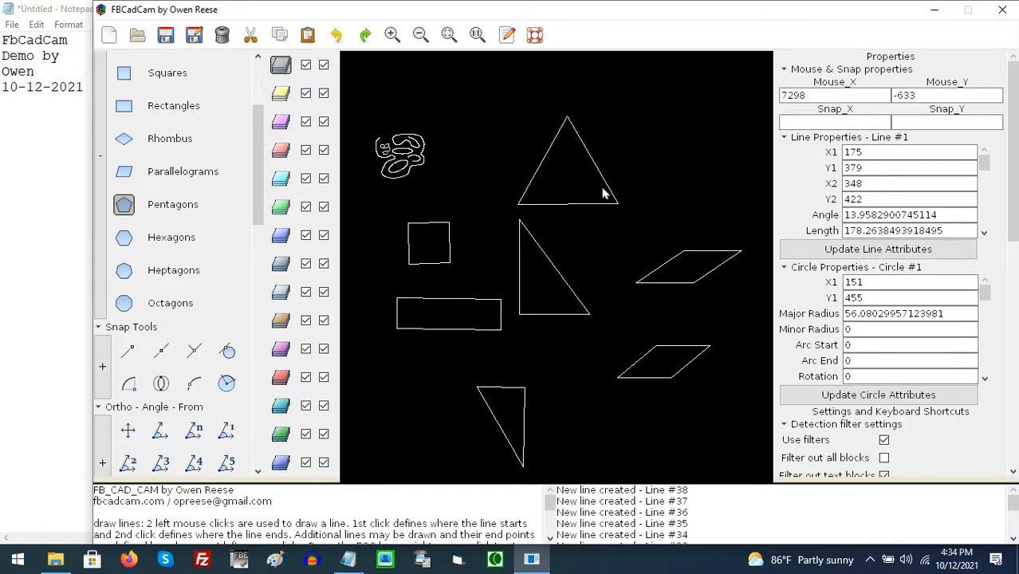
{"action": "scroll", "coordinate": [625, 192], "scroll_direction": "down", "scroll_amount": 5}
{"action": "left_click", "coordinate": [621, 210]}
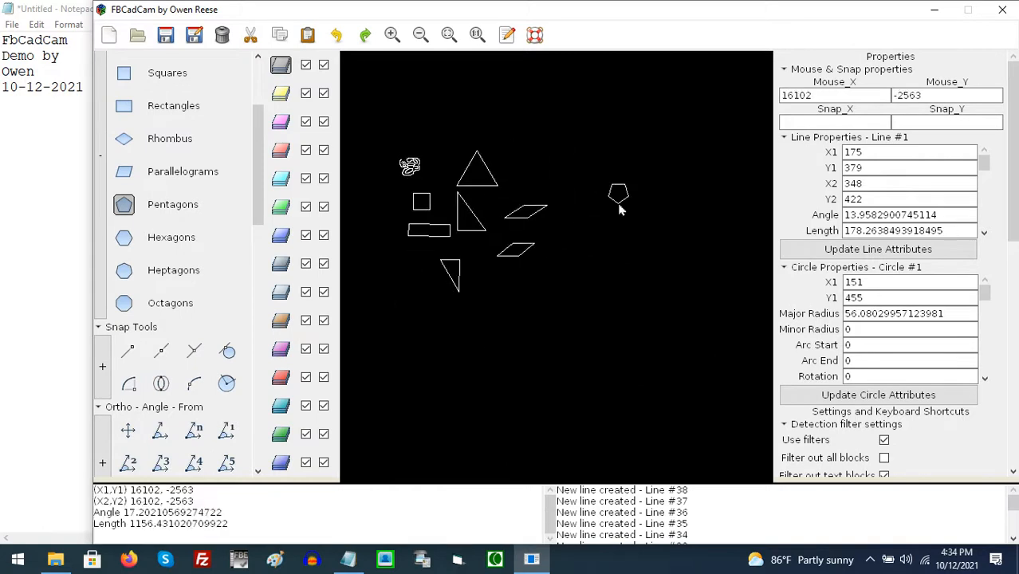
{"action": "left_click", "coordinate": [672, 209]}
Draw a hexagon with sides about 3145 below the pentagon, starting near 15385, -8521, and a smaller heptagon below it.
{"action": "left_click", "coordinate": [124, 237]}
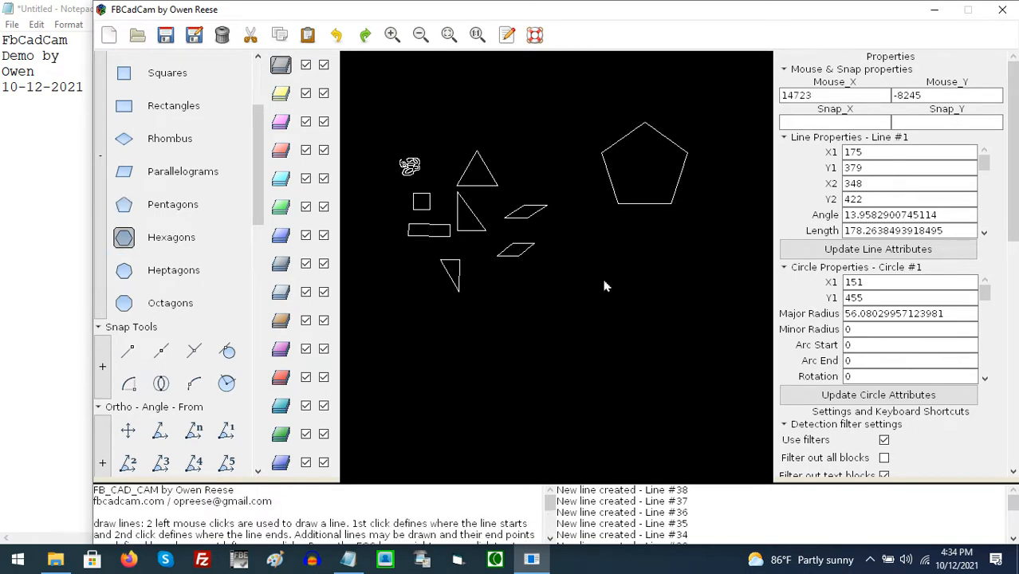
{"action": "left_click", "coordinate": [613, 278]}
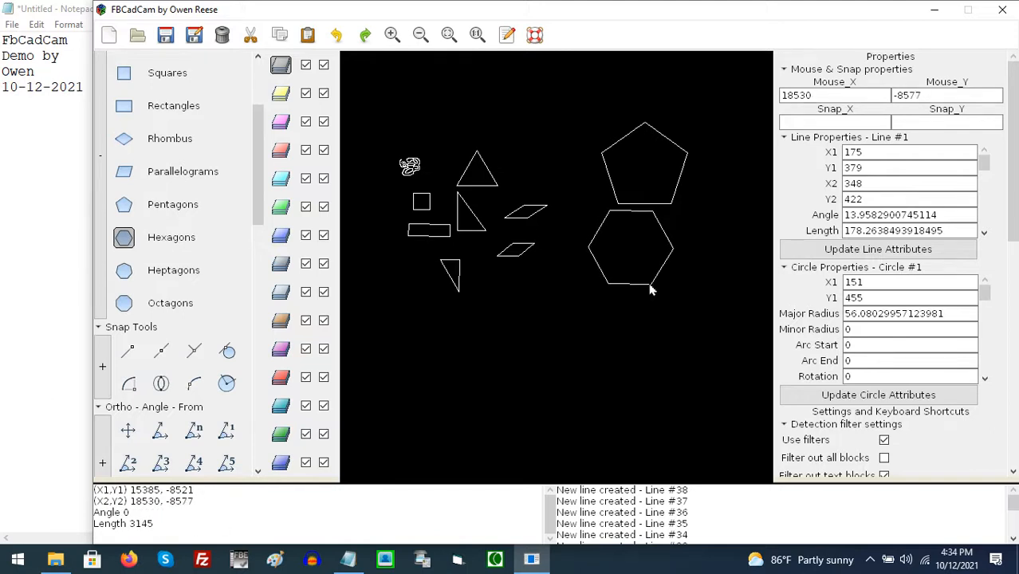
{"action": "left_click", "coordinate": [160, 271]}
{"action": "left_click", "coordinate": [568, 343]}
{"action": "left_click", "coordinate": [596, 342]}
Draw a large octagon beside the heptagon and collapse the Draw Shapes group.
{"action": "left_click", "coordinate": [124, 303]}
{"action": "left_click", "coordinate": [621, 375]}
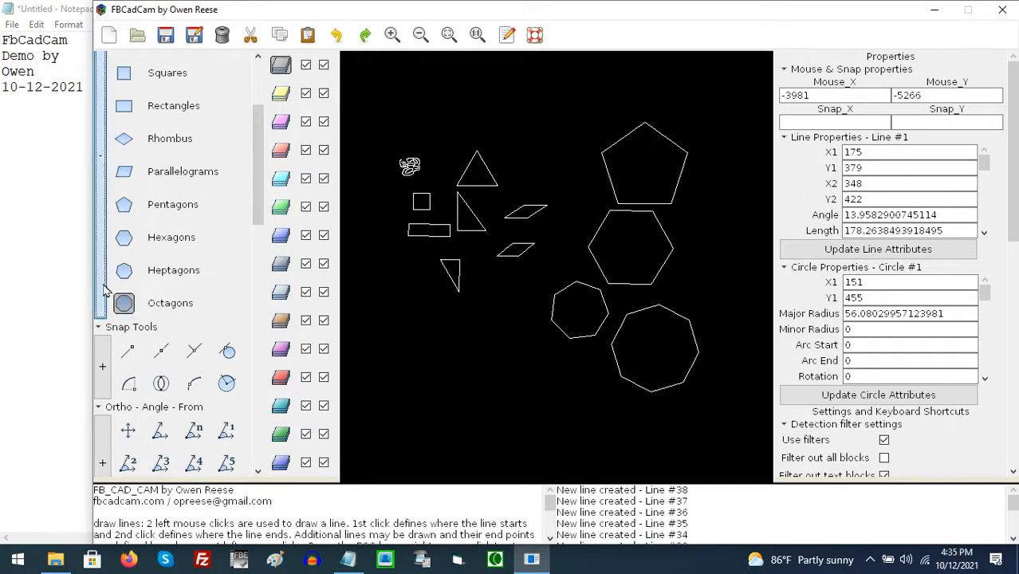
{"action": "scroll", "coordinate": [104, 291], "scroll_direction": "down", "scroll_amount": 3}
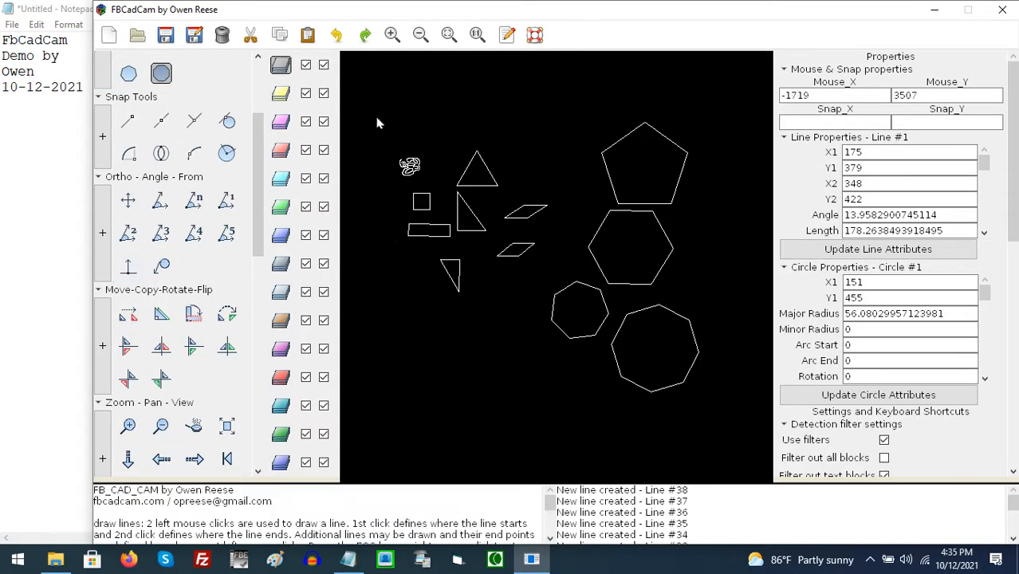
Select every entity in the drawing and delete them all.
{"action": "scroll", "coordinate": [251, 162], "scroll_direction": "up", "scroll_amount": 3}
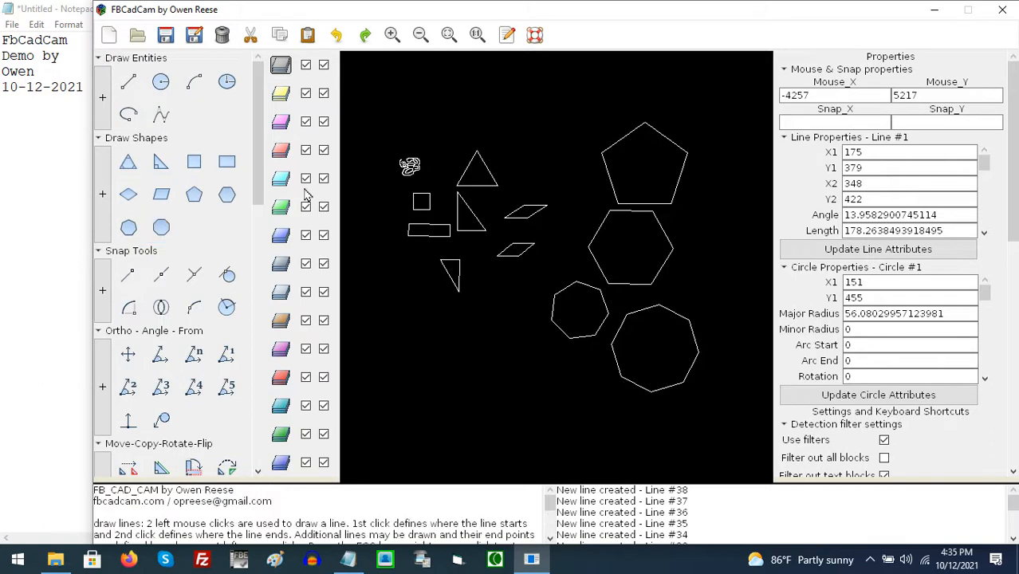
{"action": "left_click_drag", "start_coordinate": [372, 107], "coordinate": [729, 409]}
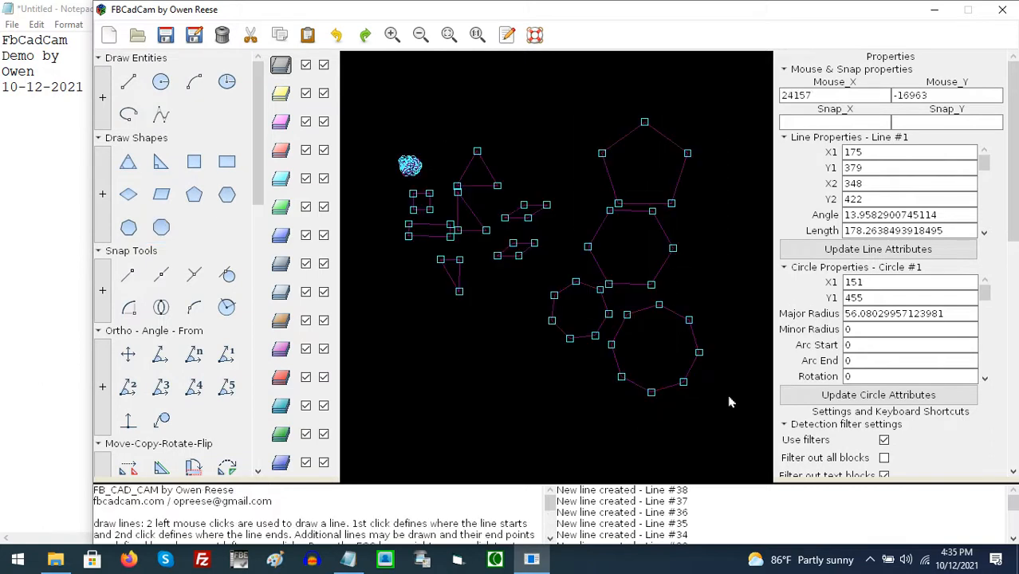
{"action": "left_click", "coordinate": [223, 36]}
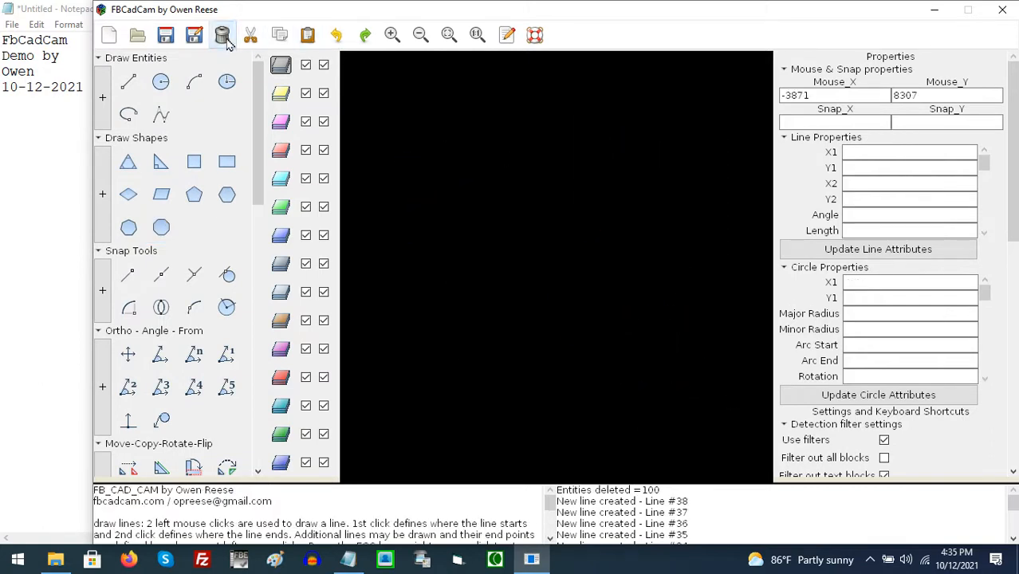
Expand the Snap Tools group and turn on the End Point snap.
{"action": "left_click", "coordinate": [129, 279]}
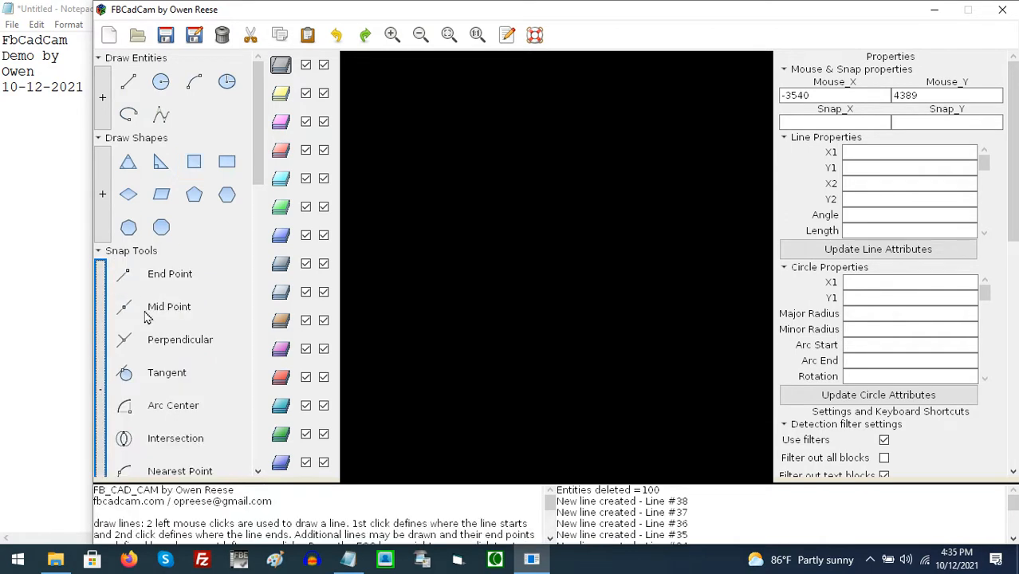
{"action": "scroll", "coordinate": [179, 318], "scroll_direction": "down", "scroll_amount": 1}
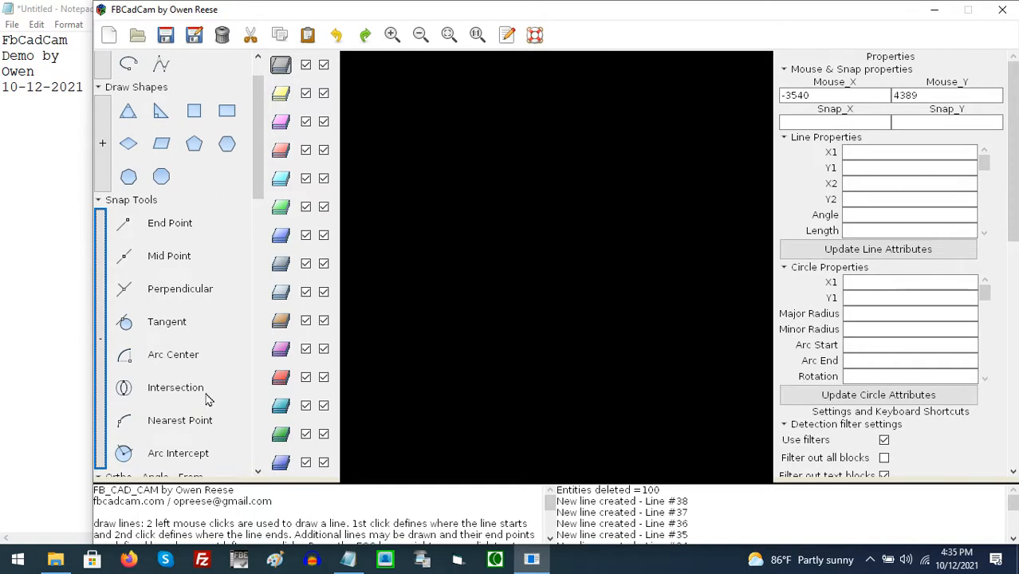
{"action": "scroll", "coordinate": [203, 394], "scroll_direction": "down", "scroll_amount": 1}
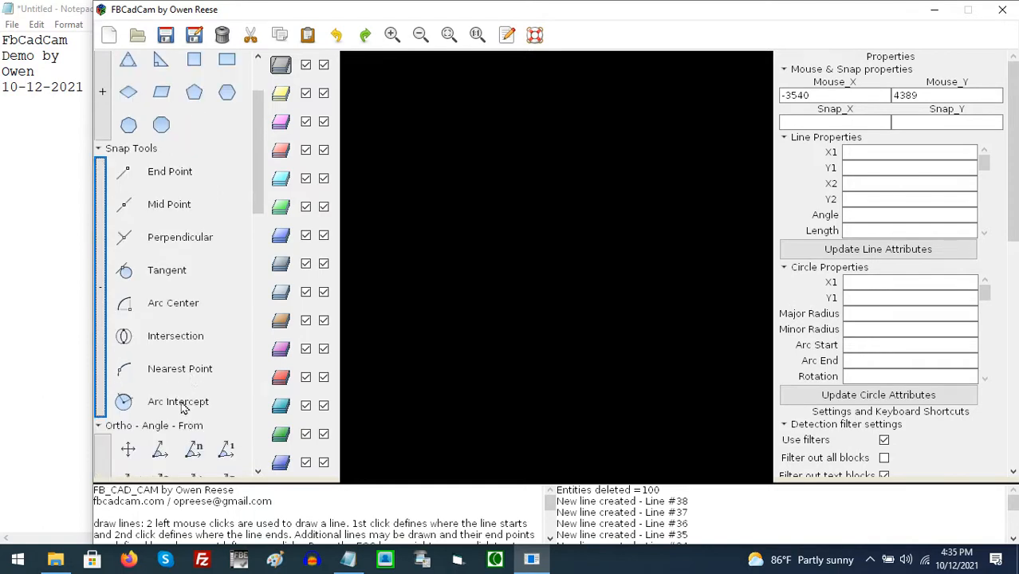
{"action": "left_click", "coordinate": [127, 175]}
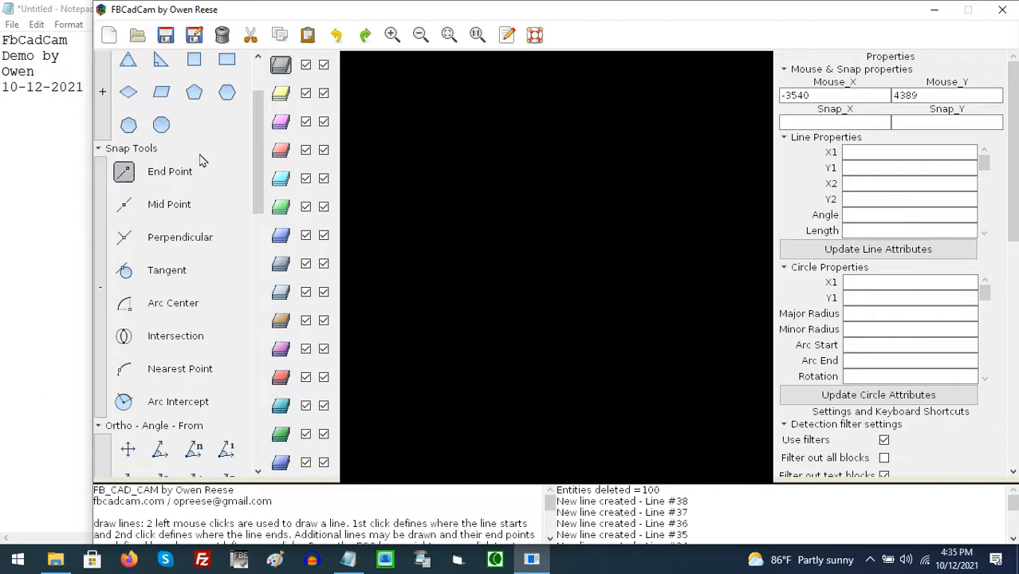
Draw a single line from about 2860, -1956 to 14998, 527 and end the line chain.
{"action": "scroll", "coordinate": [254, 171], "scroll_direction": "up", "scroll_amount": 2}
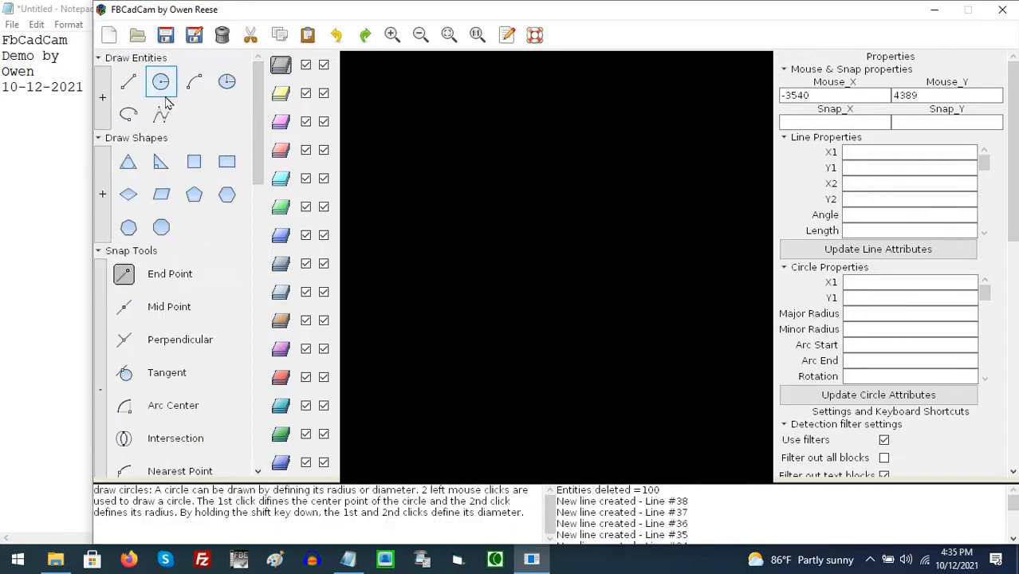
{"action": "left_click", "coordinate": [128, 91]}
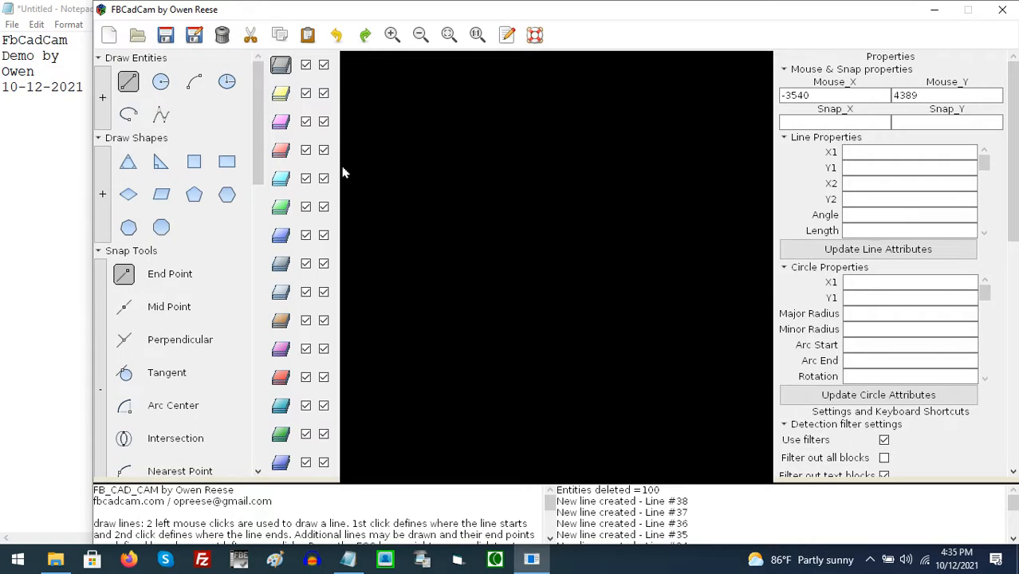
{"action": "left_click", "coordinate": [439, 195]}
{"action": "left_click", "coordinate": [604, 162]}
{"action": "key", "text": "Escape"}
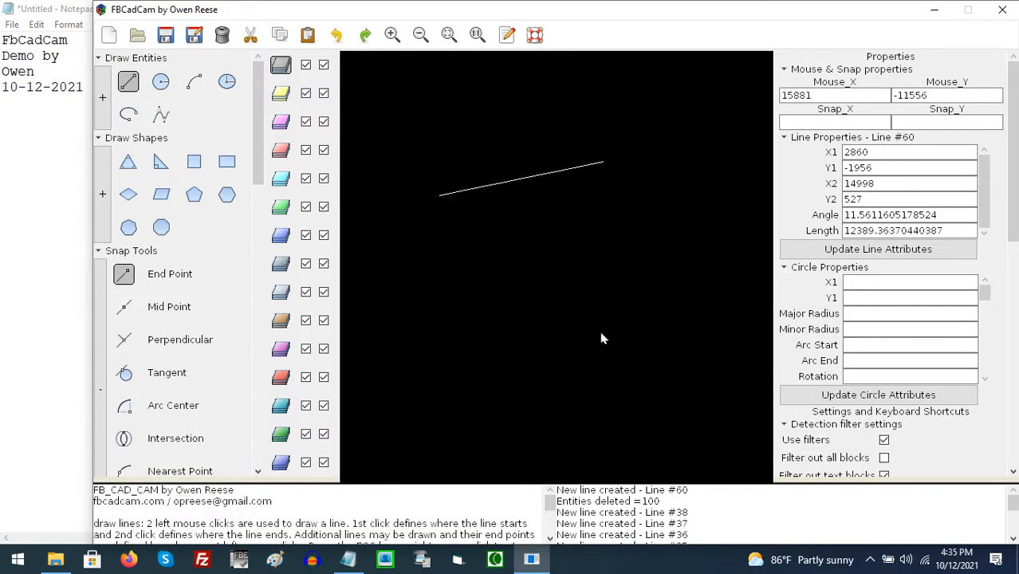
Using the End Point snap, draw lines from 9150, -10894 to both ends of the existing line to close a triangle.
{"action": "left_click", "coordinate": [525, 316]}
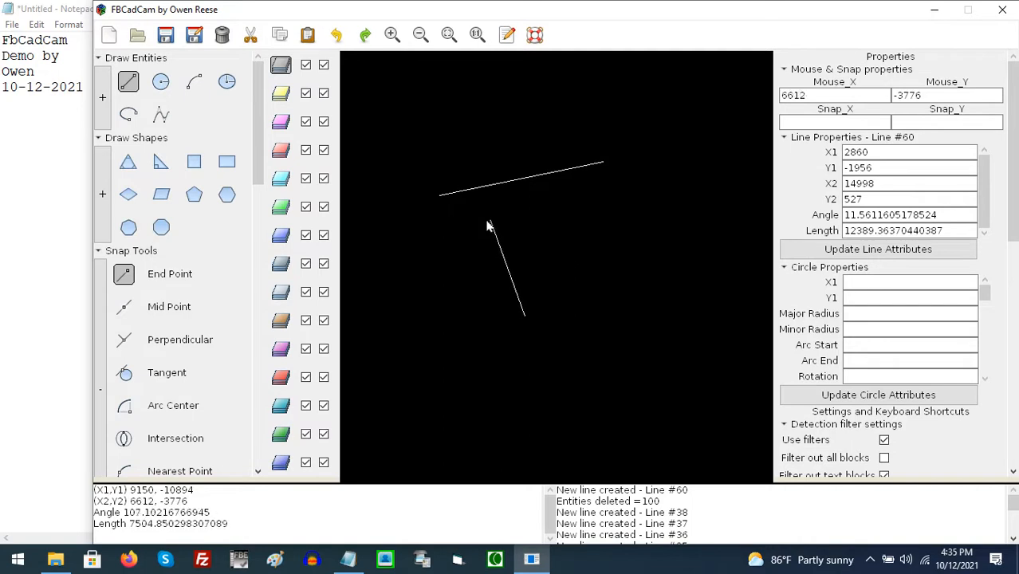
{"action": "left_click", "coordinate": [120, 280]}
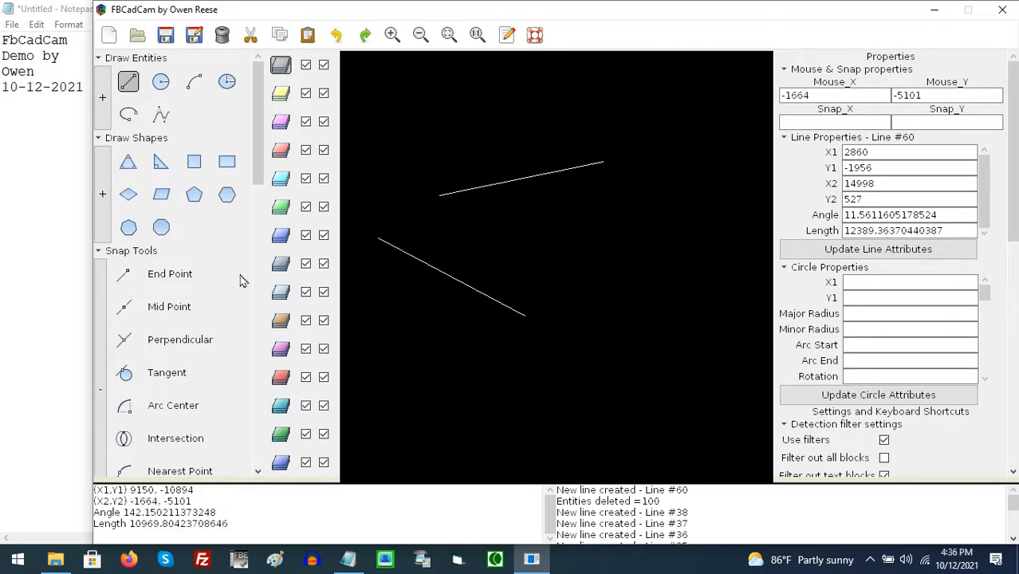
{"action": "left_click", "coordinate": [134, 277]}
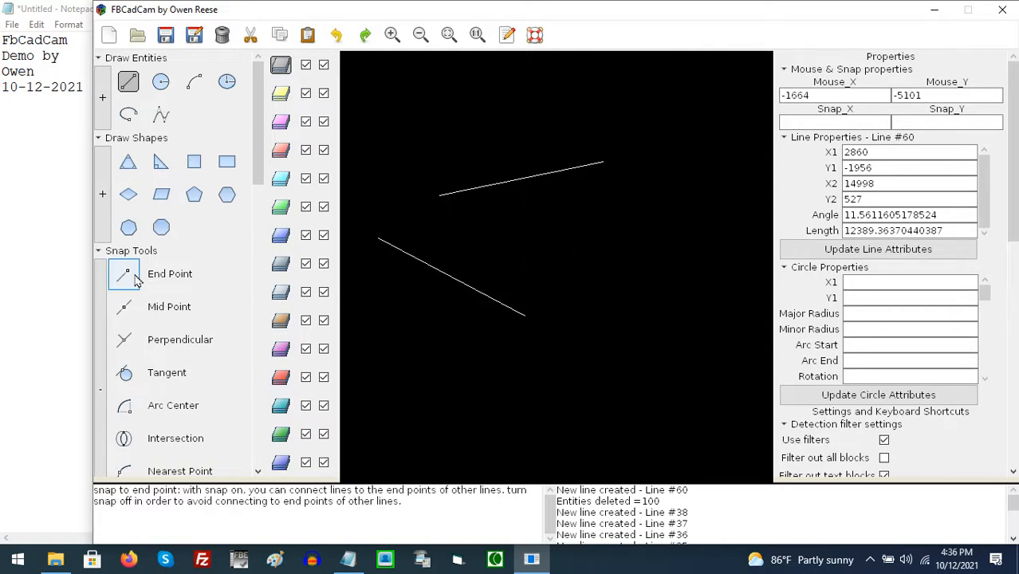
{"action": "left_click", "coordinate": [457, 202]}
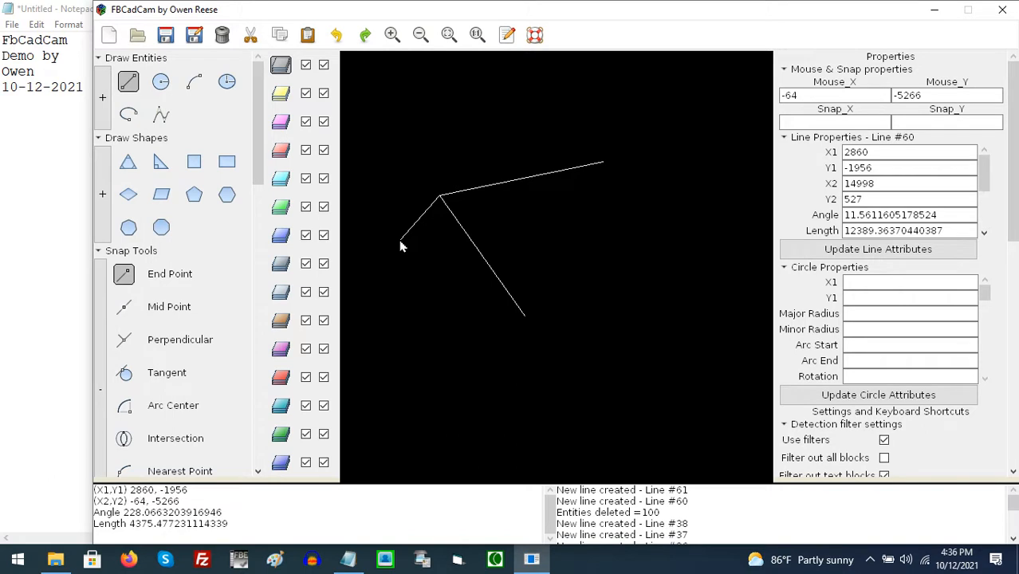
{"action": "key", "text": "Escape"}
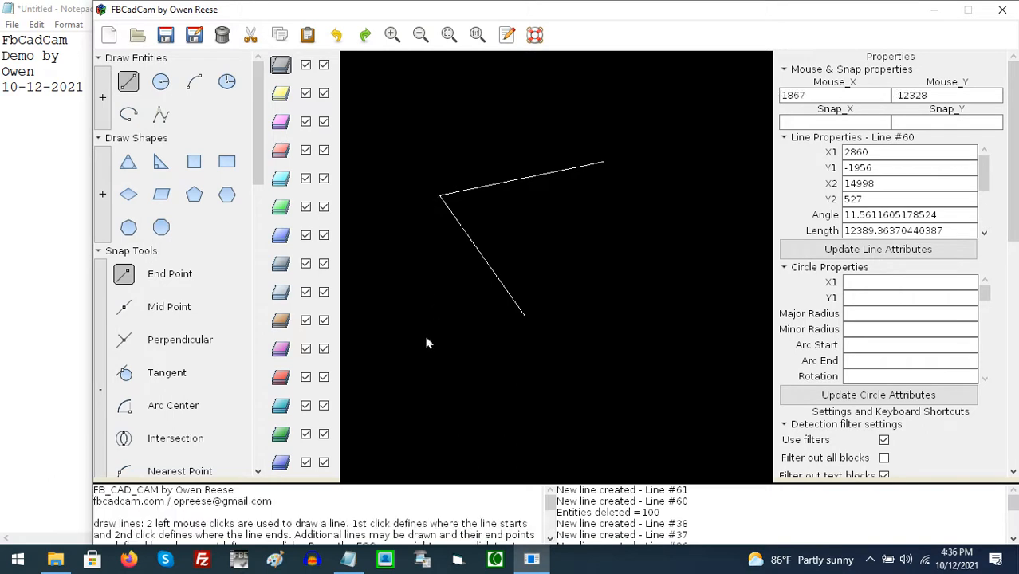
{"action": "left_click", "coordinate": [524, 317]}
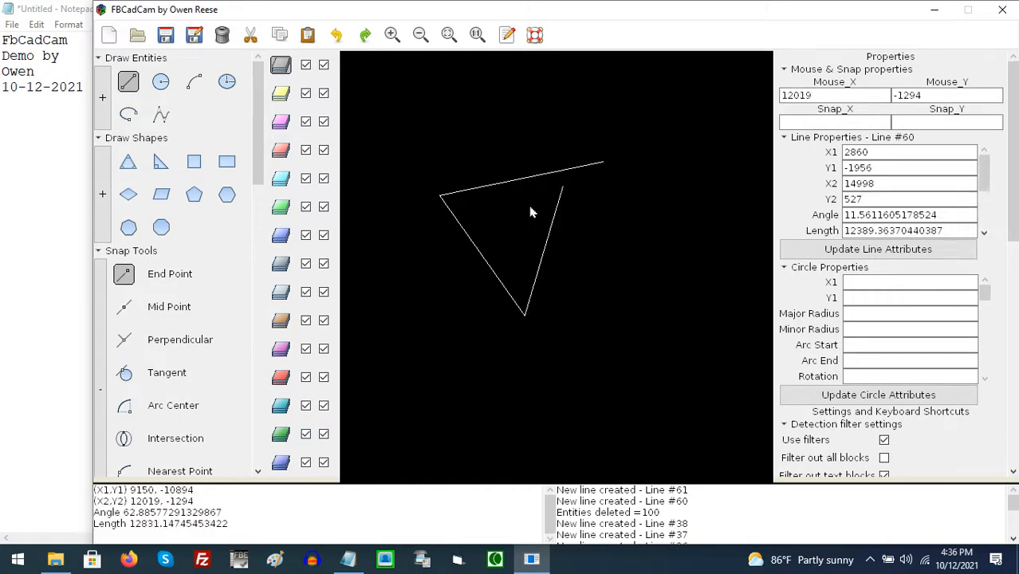
{"action": "left_click", "coordinate": [602, 162]}
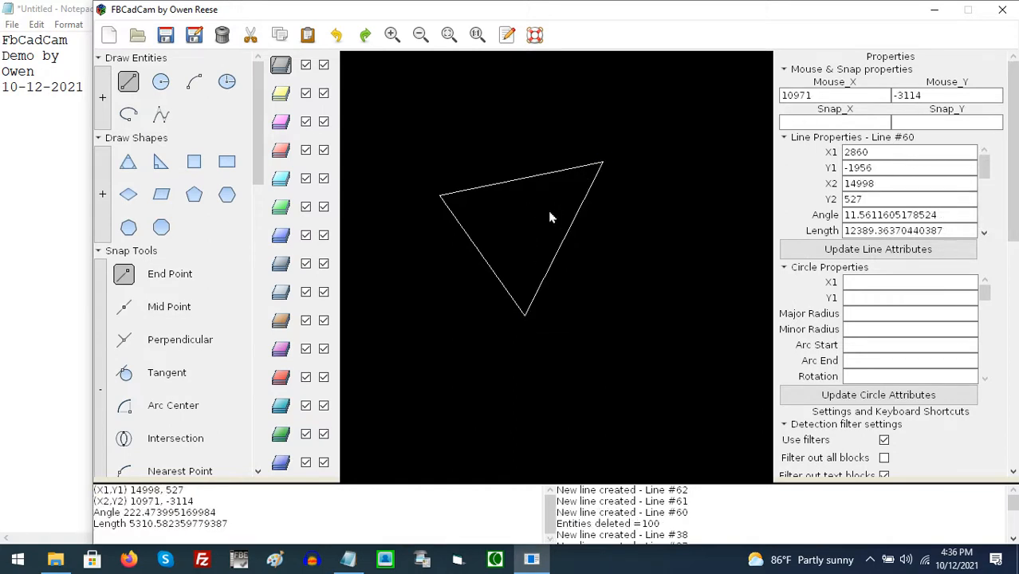
With the Mid Point snap, draw a line from 2308, -14480 to the midpoint of the triangle's left side.
{"action": "left_click", "coordinate": [126, 311]}
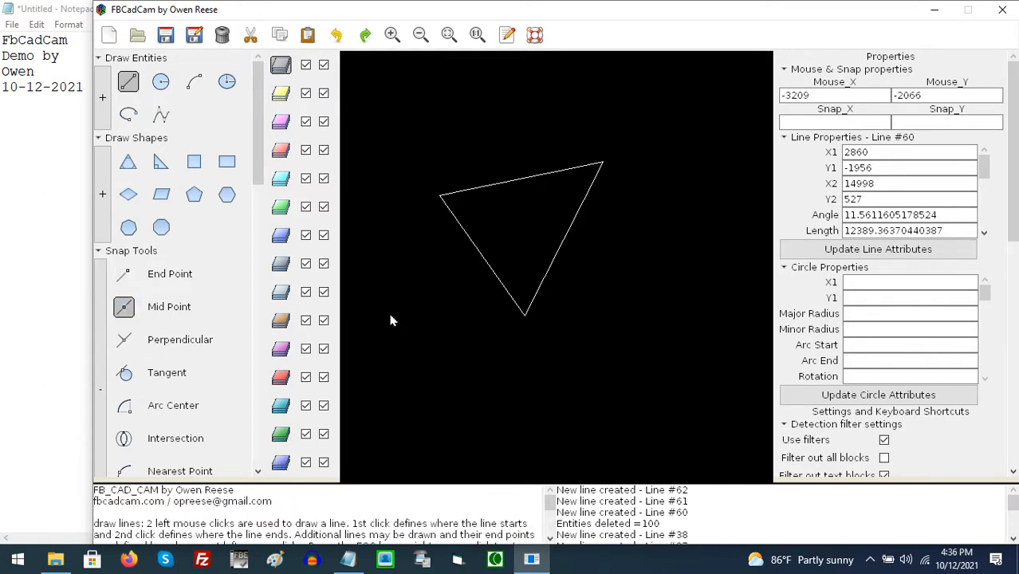
{"action": "left_click", "coordinate": [431, 366]}
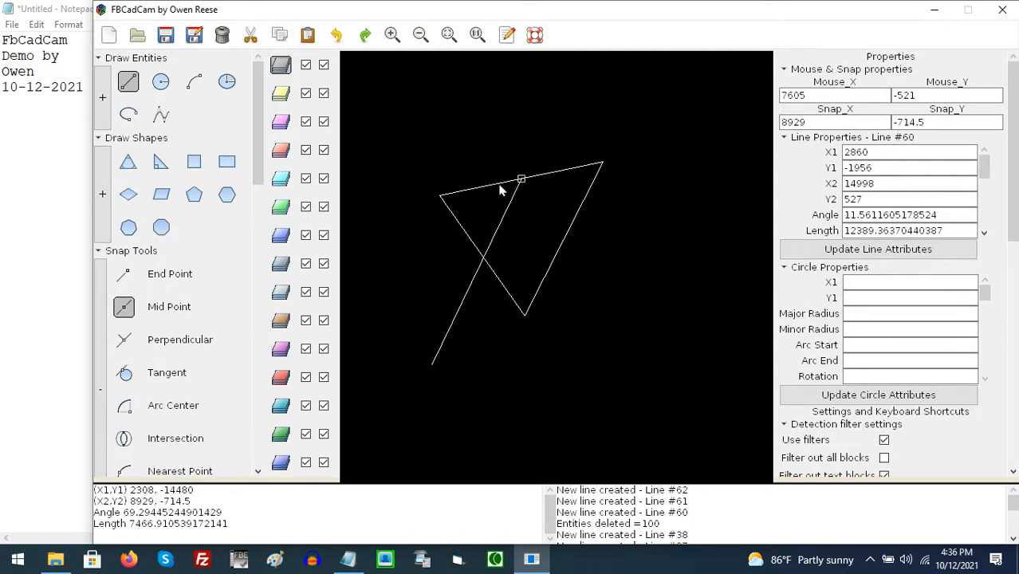
{"action": "left_click", "coordinate": [479, 255]}
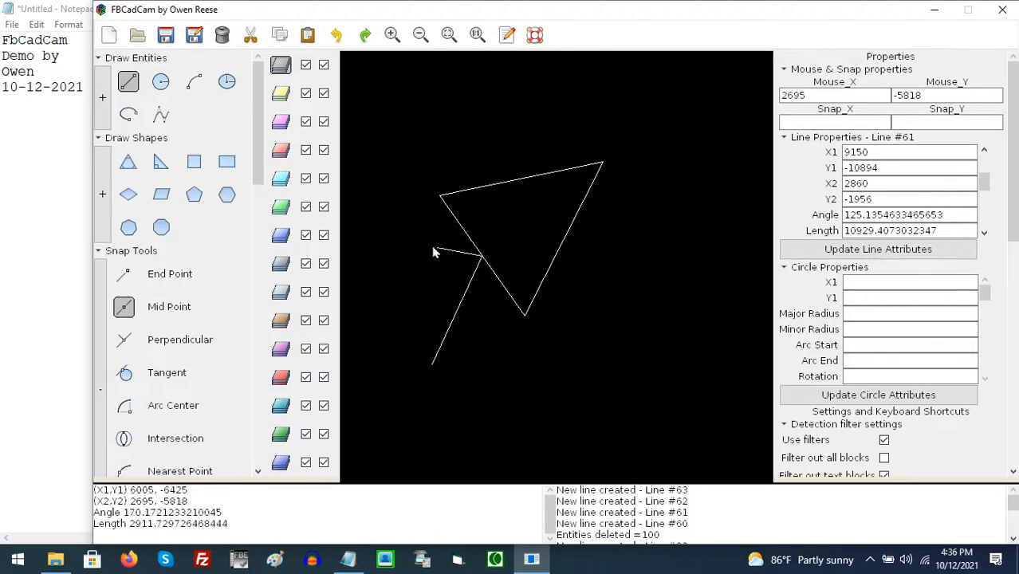
With the Perpendicular snap, draw a line from 3026, -14315 that meets the triangle's left side at a right angle.
{"action": "left_click", "coordinate": [126, 342]}
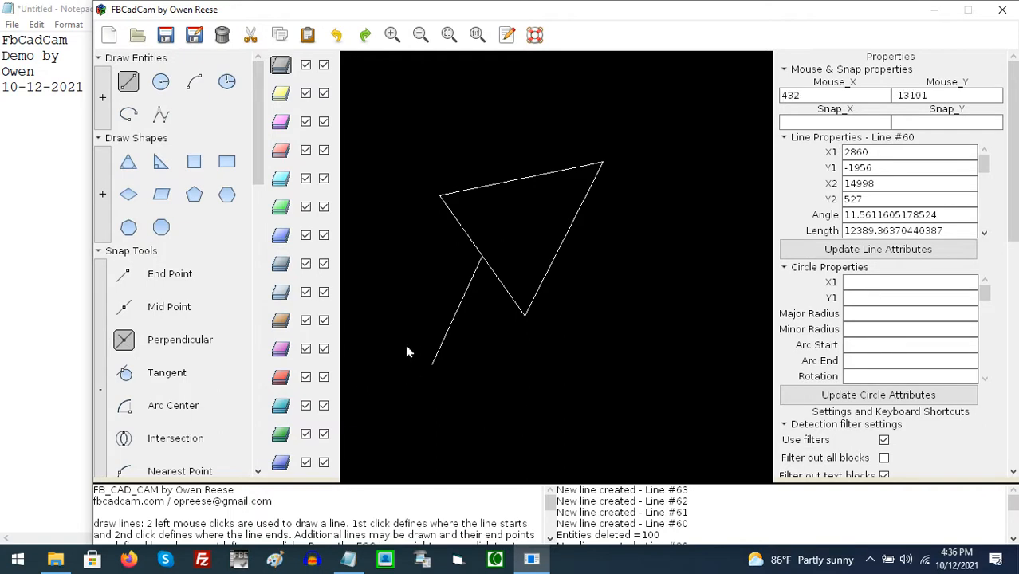
{"action": "left_click", "coordinate": [443, 368]}
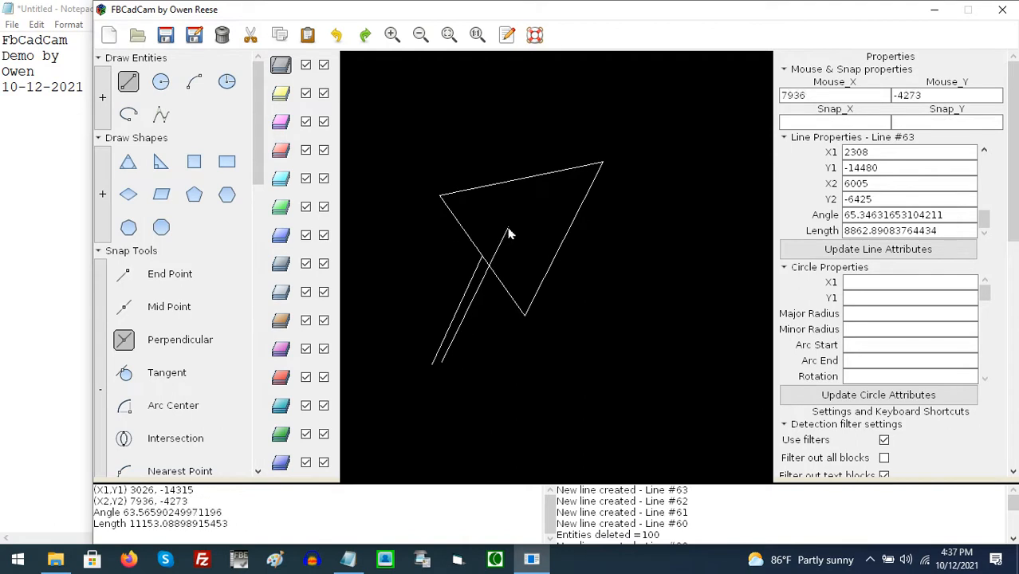
{"action": "left_click", "coordinate": [469, 234]}
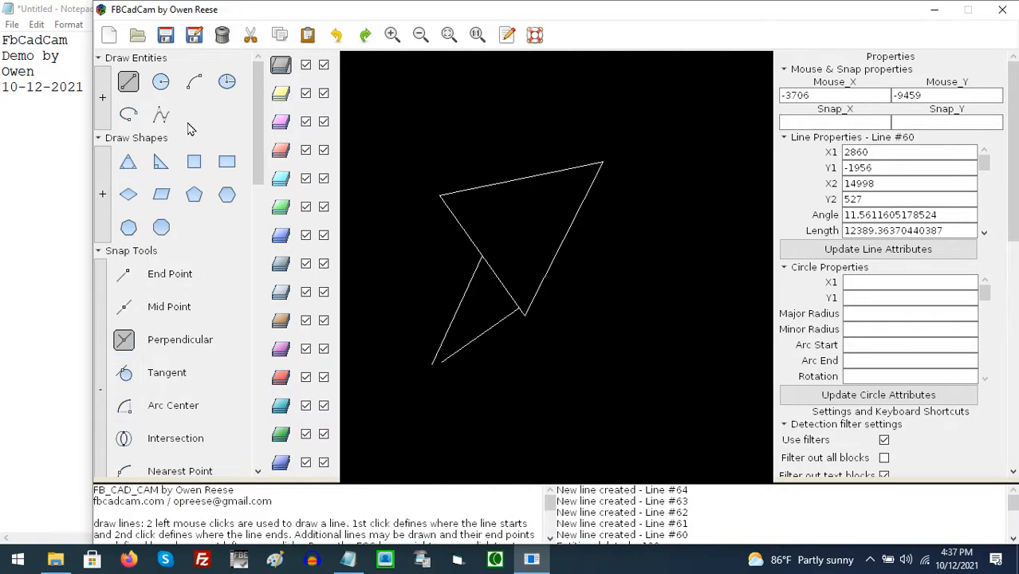
Draw a circle of radius about 2375 right of the triangle, and a Tangent-snapped line from 12792, -13487 to its left side.
{"action": "left_click", "coordinate": [166, 89]}
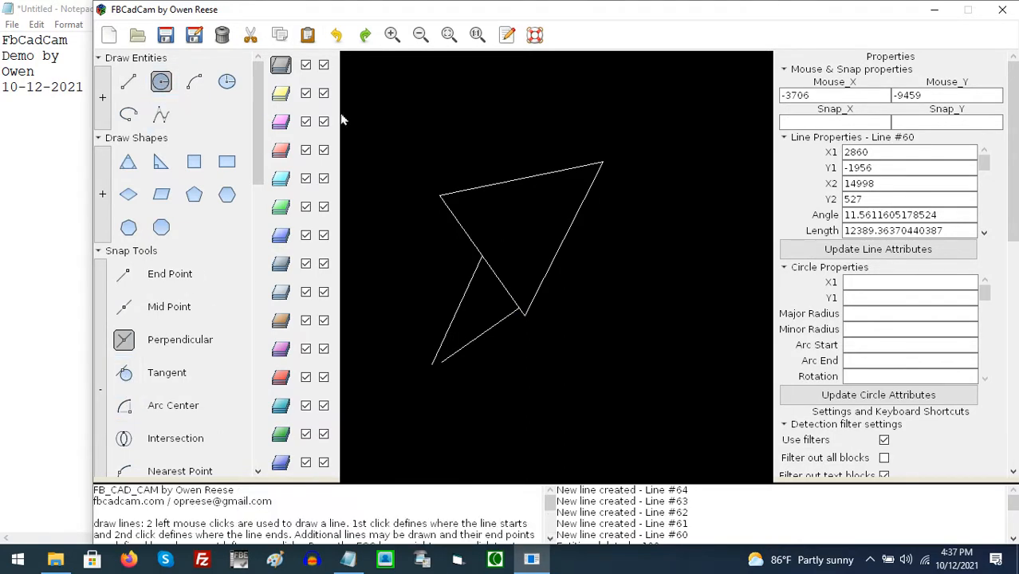
{"action": "left_click", "coordinate": [647, 245]}
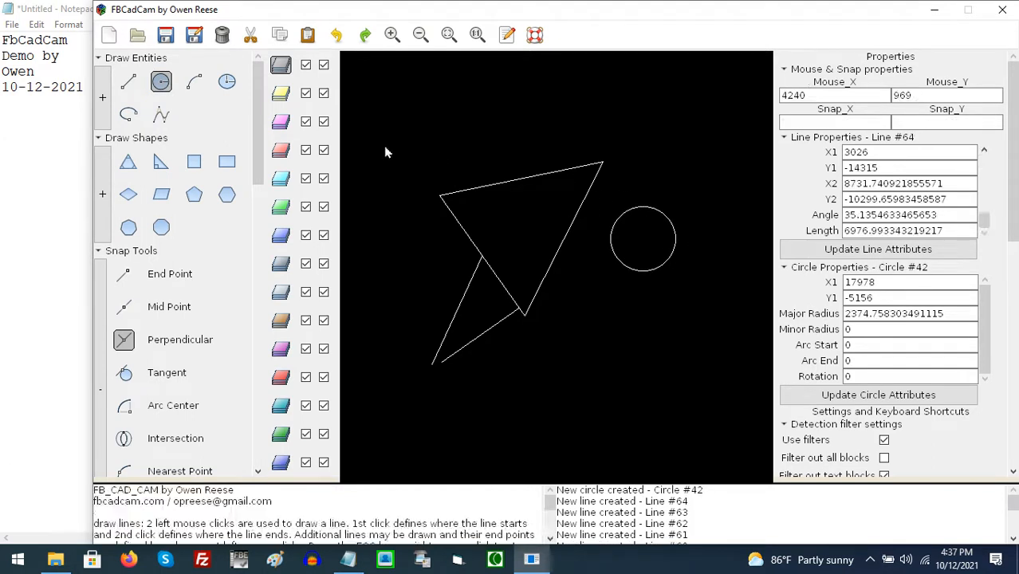
{"action": "key", "text": "l"}
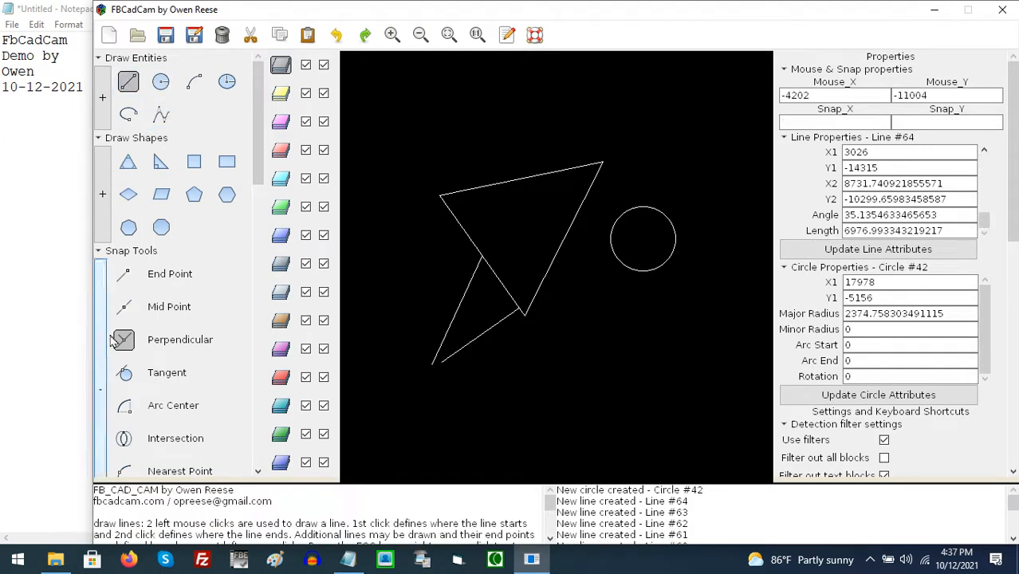
{"action": "left_click", "coordinate": [125, 372]}
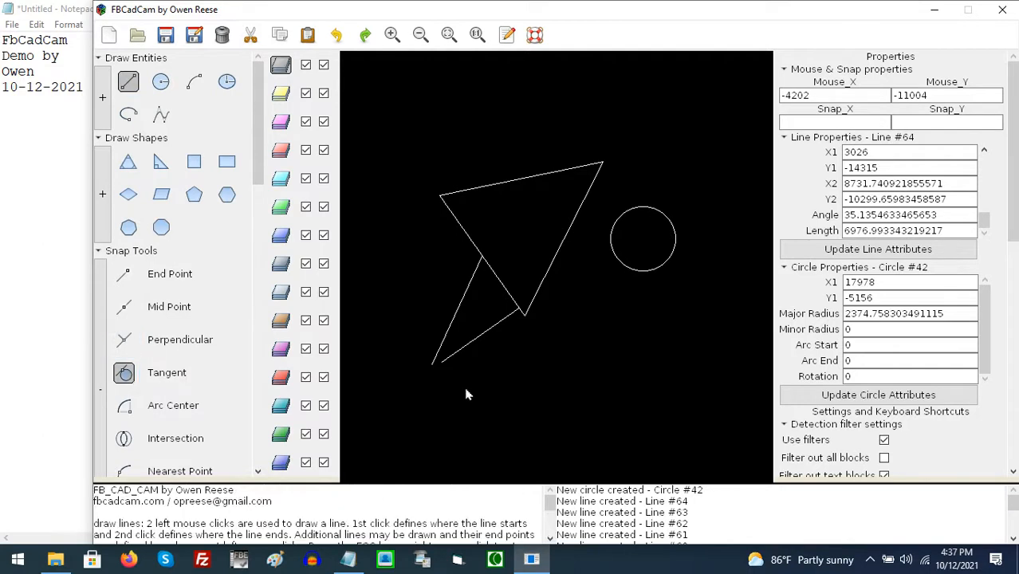
{"action": "left_click", "coordinate": [574, 352]}
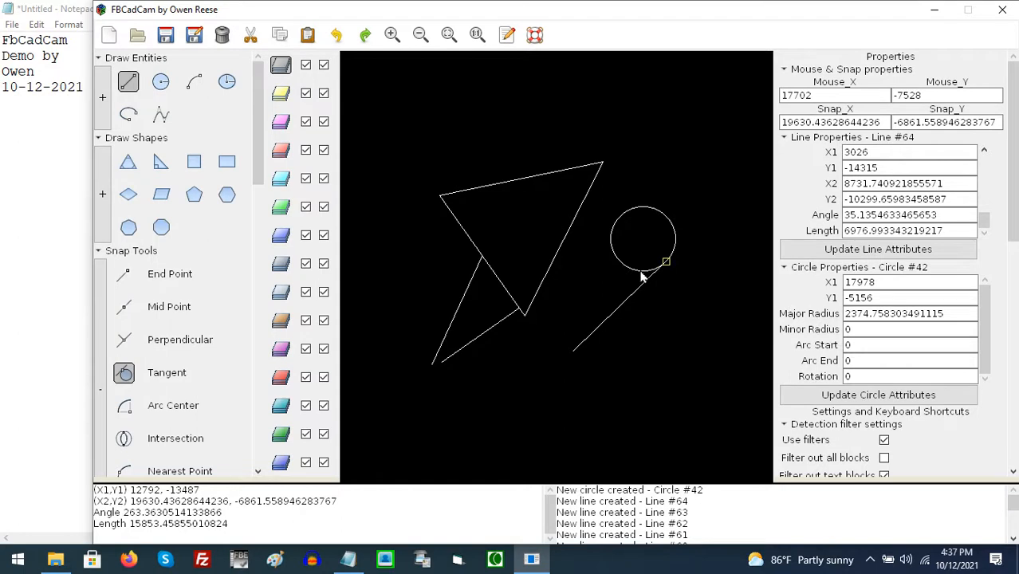
{"action": "left_click", "coordinate": [614, 234]}
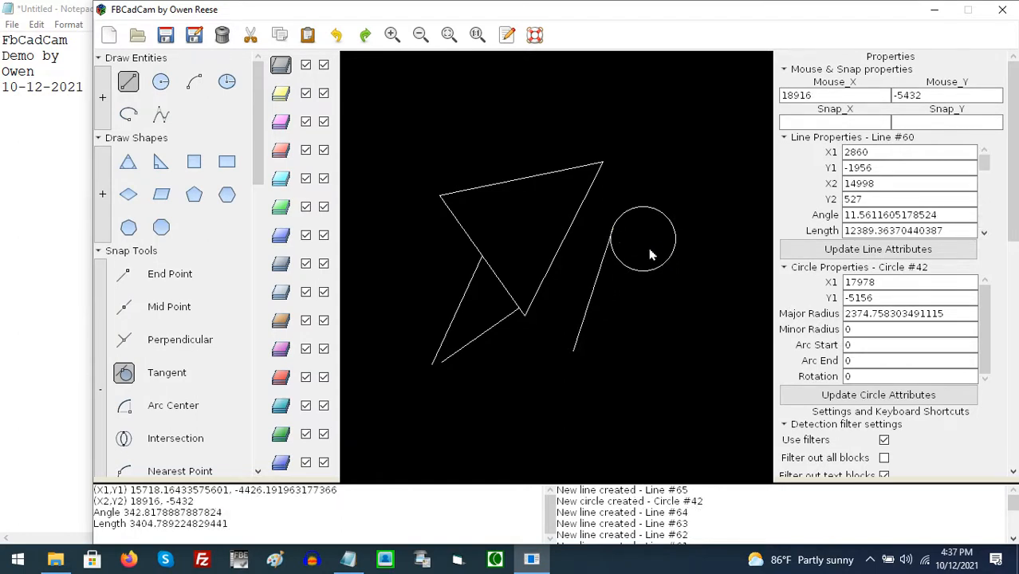
{"action": "key", "text": "Escape"}
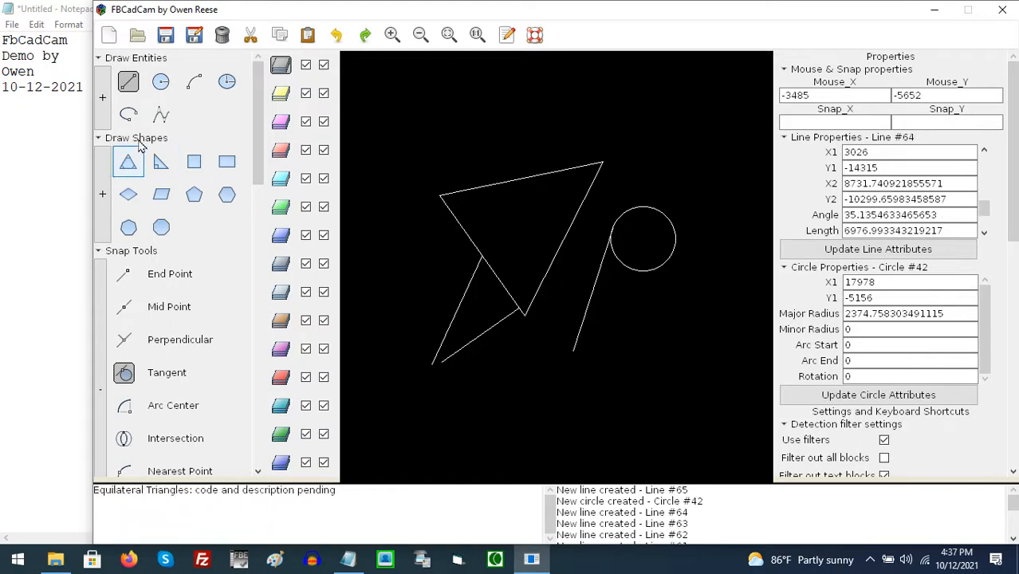
Draw a second line from the tangent line's lower end point to the lower right of the circle, using the Tangent snap.
{"action": "left_click", "coordinate": [123, 273]}
{"action": "left_click", "coordinate": [576, 352]}
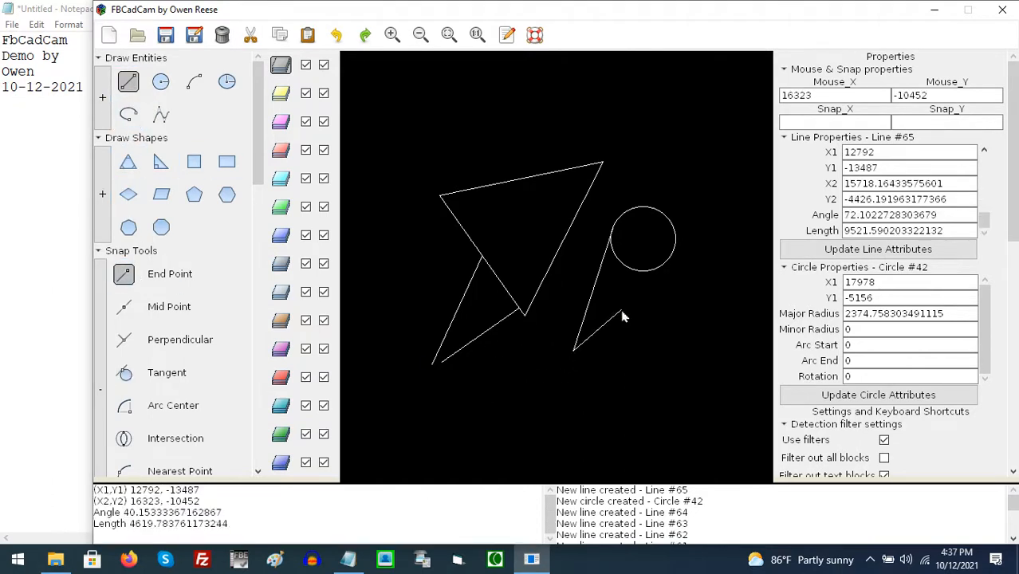
{"action": "left_click", "coordinate": [125, 374]}
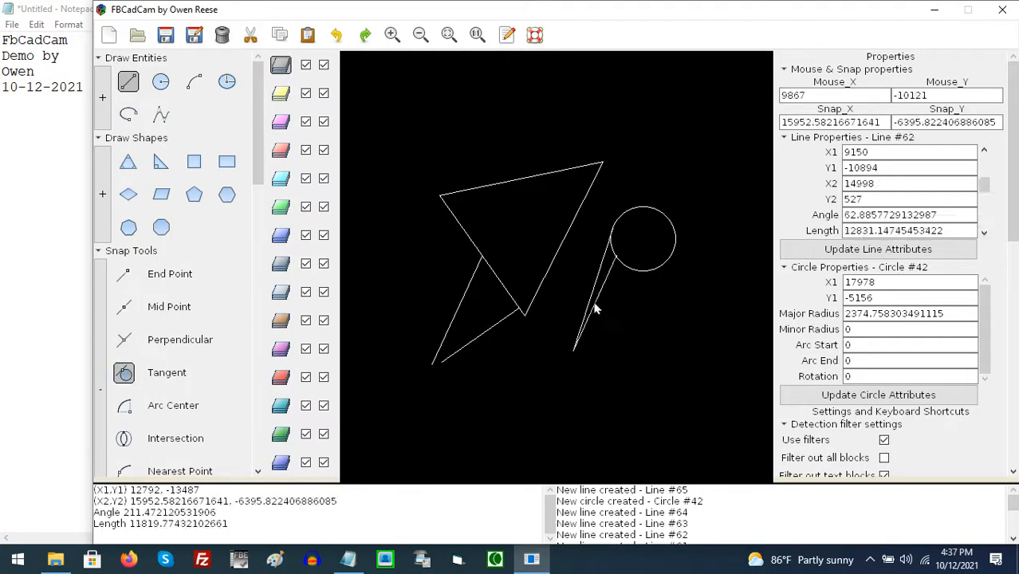
{"action": "left_click", "coordinate": [656, 273]}
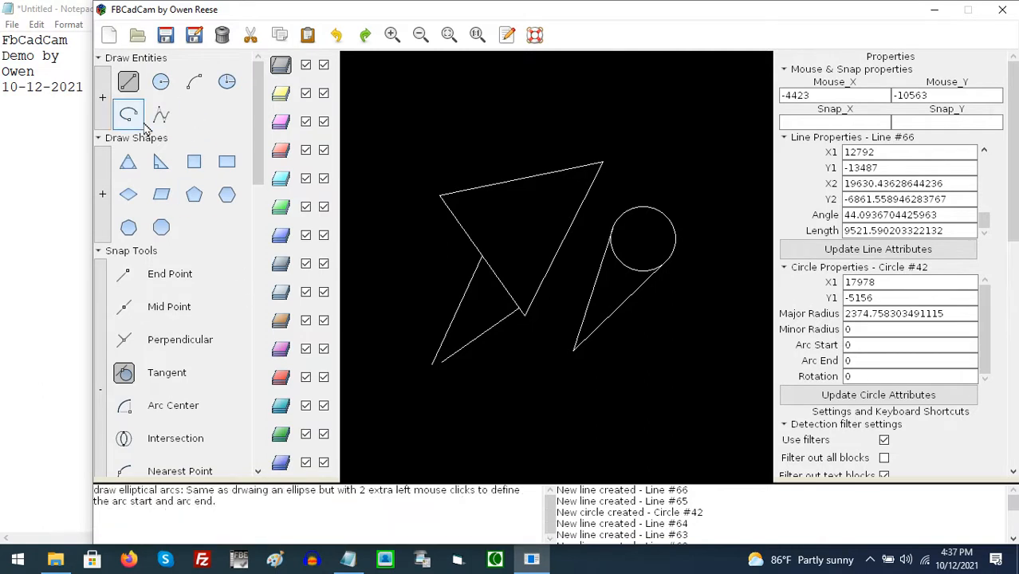
Draw a large arc centred at 27814, -4749 to the right of the circle, with its opening facing down.
{"action": "left_click", "coordinate": [204, 84]}
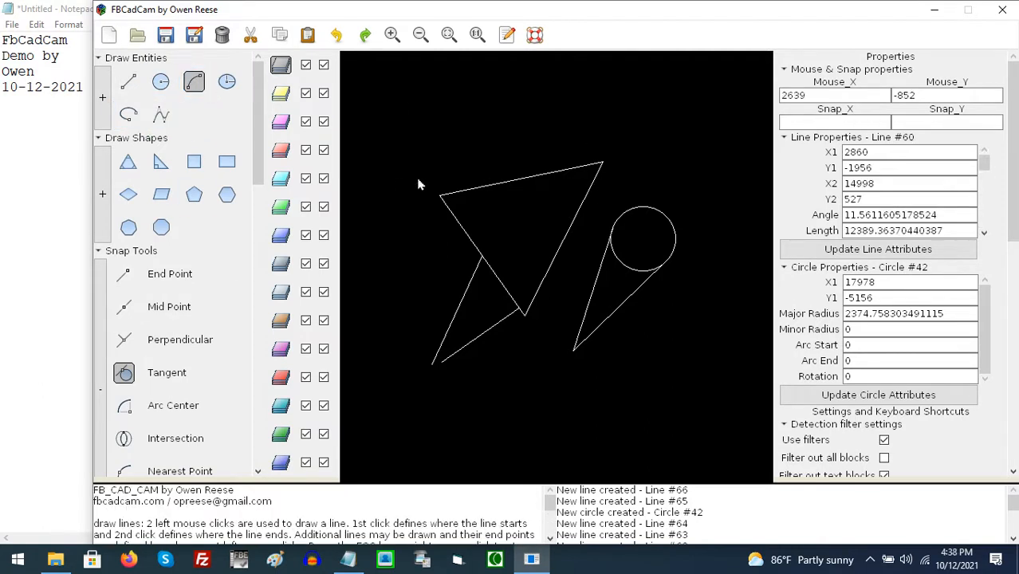
{"action": "scroll", "coordinate": [375, 186], "scroll_direction": "down", "scroll_amount": 1}
{"action": "scroll", "coordinate": [381, 236], "scroll_direction": "down", "scroll_amount": 2}
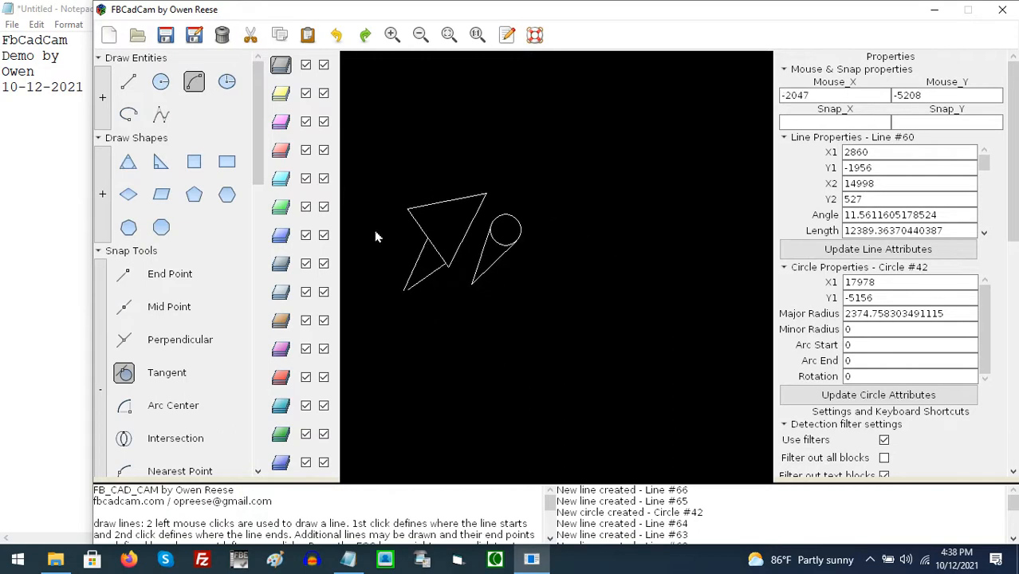
{"action": "left_click", "coordinate": [571, 233]}
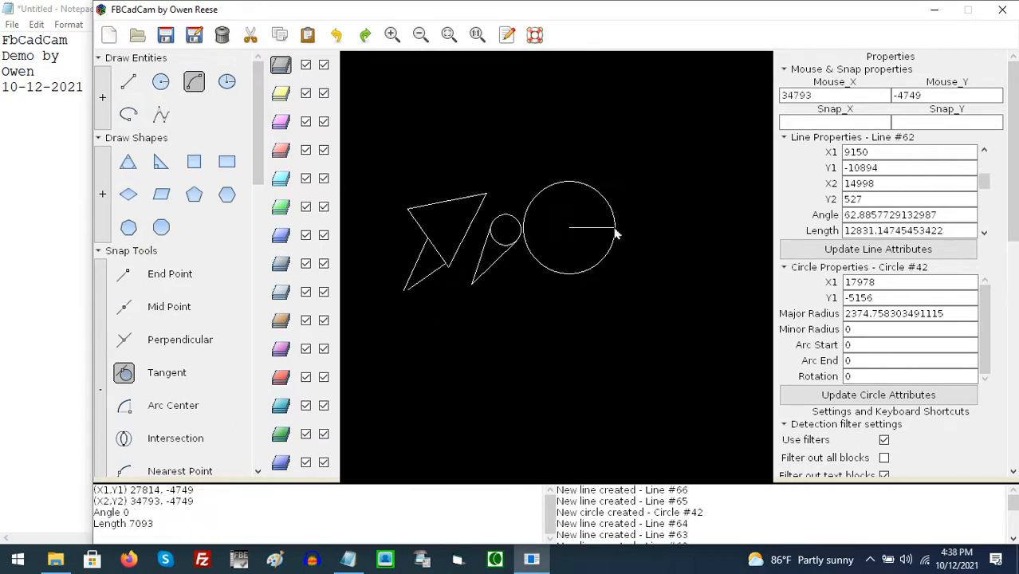
{"action": "left_click", "coordinate": [618, 248]}
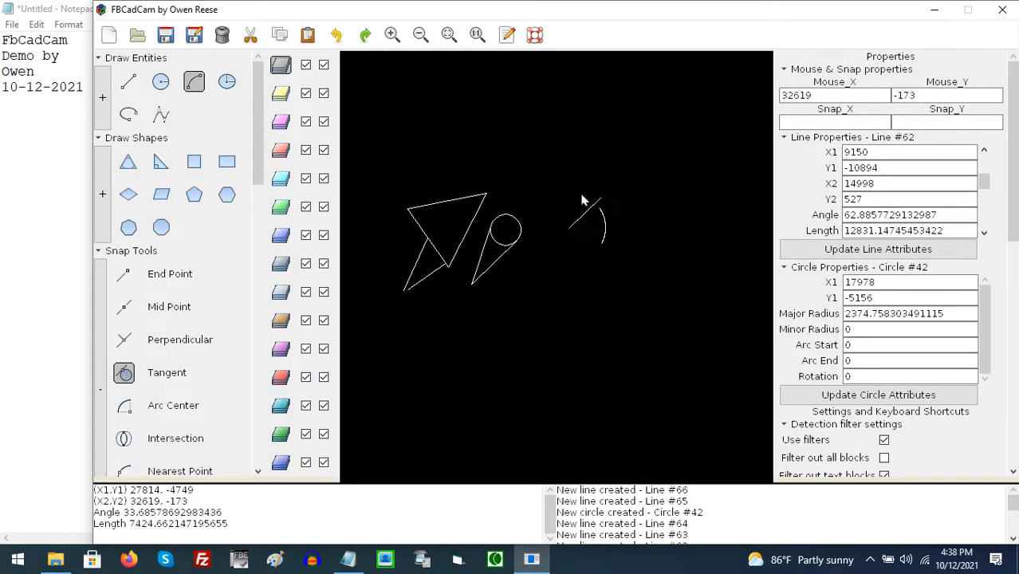
{"action": "left_click", "coordinate": [547, 244]}
With the Arc Center snap, draw a line from 26784, -20195 below the arc to the arc's center.
{"action": "left_click", "coordinate": [128, 82]}
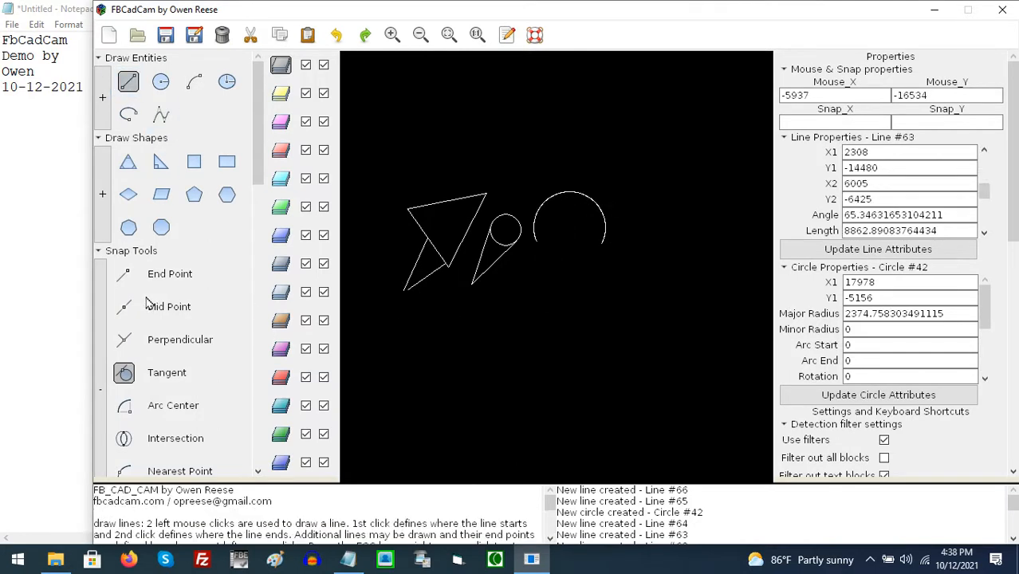
{"action": "left_click", "coordinate": [124, 405]}
{"action": "left_click", "coordinate": [563, 327]}
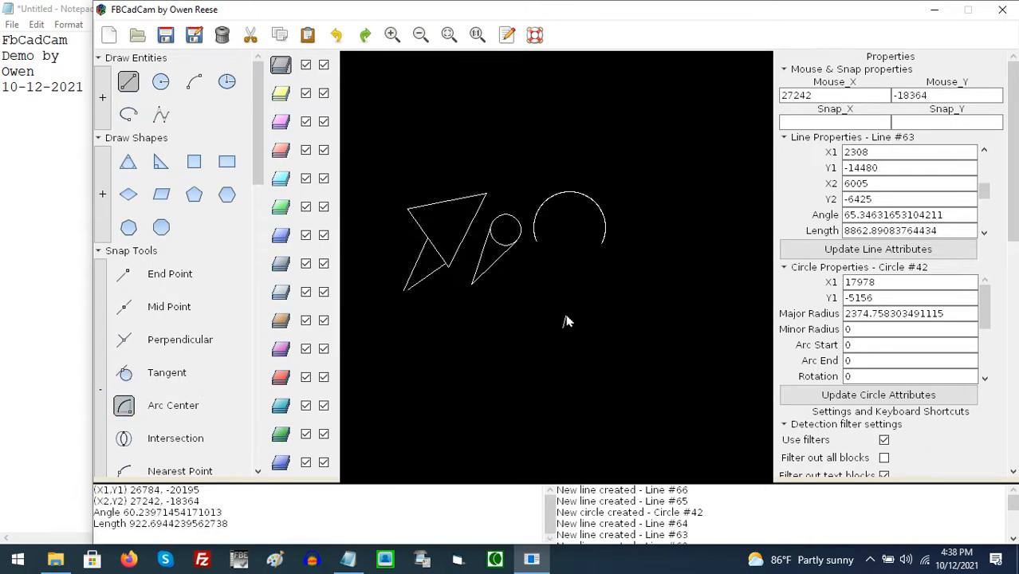
{"action": "left_click", "coordinate": [609, 255]}
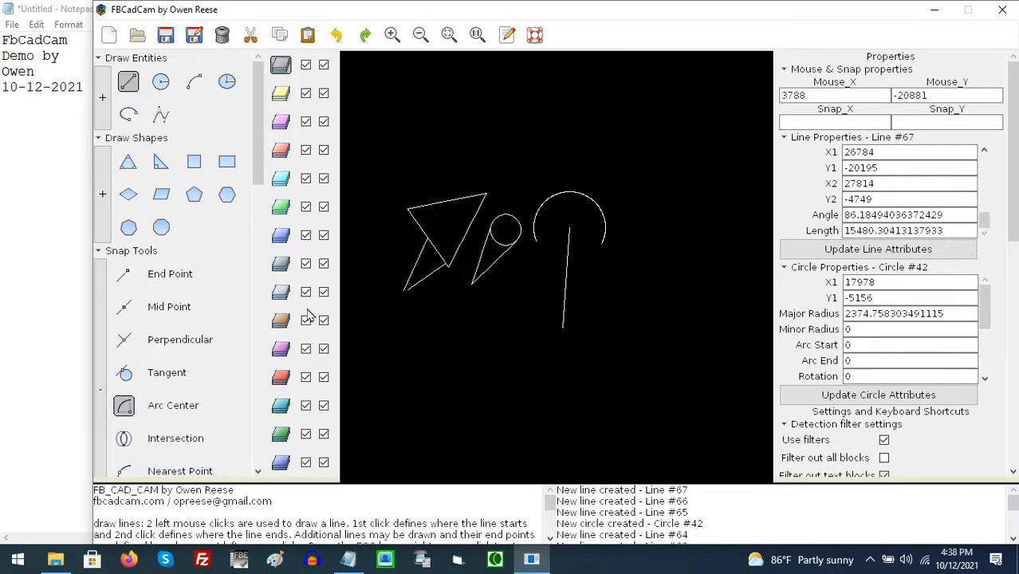
With the End Point snap, draw two lines from the center line's lower end to the arc's left and right ends.
{"action": "left_click", "coordinate": [123, 274]}
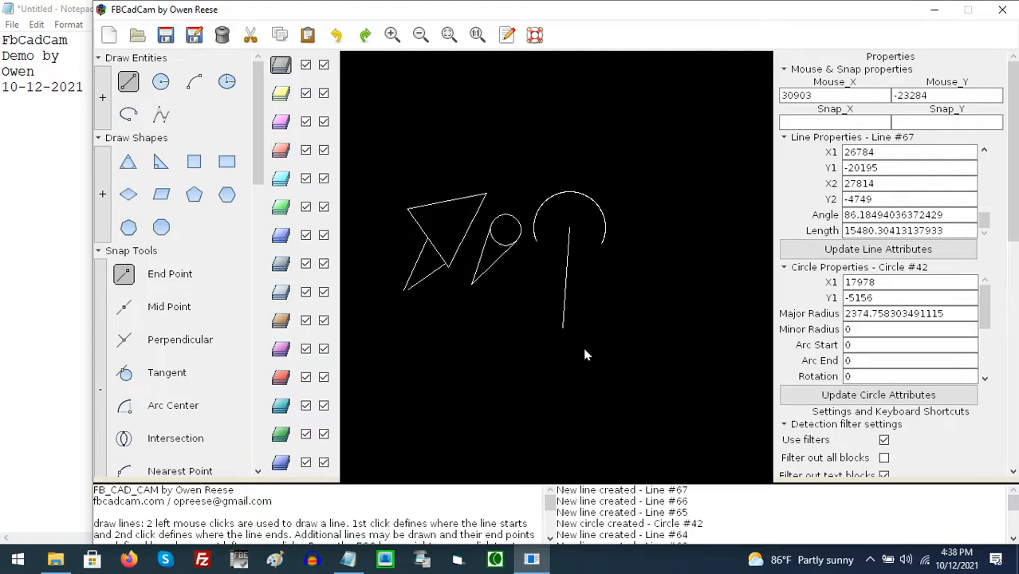
{"action": "left_click", "coordinate": [563, 328]}
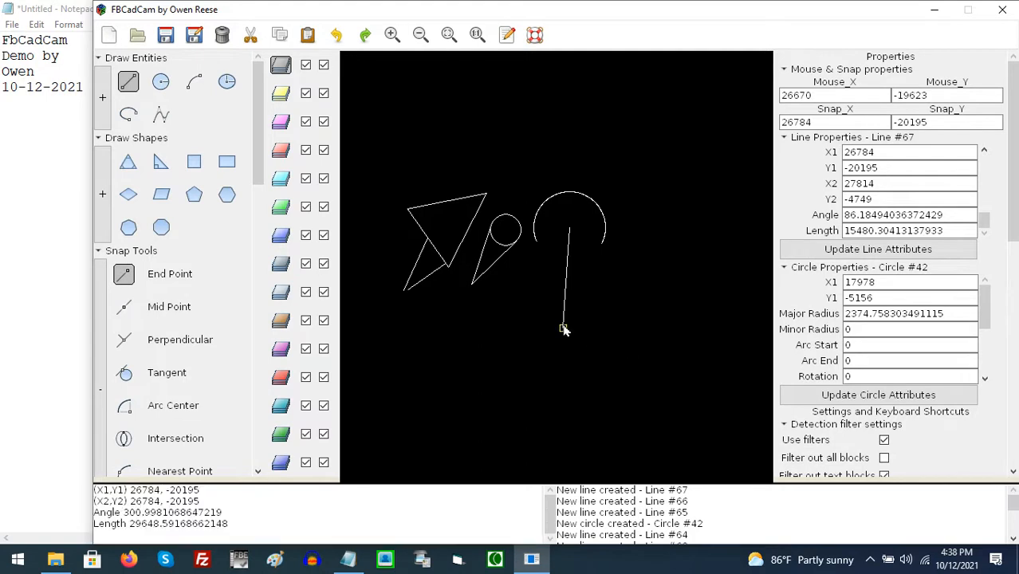
{"action": "left_click", "coordinate": [536, 242]}
{"action": "right_click", "coordinate": [505, 343]}
{"action": "left_click", "coordinate": [563, 327]}
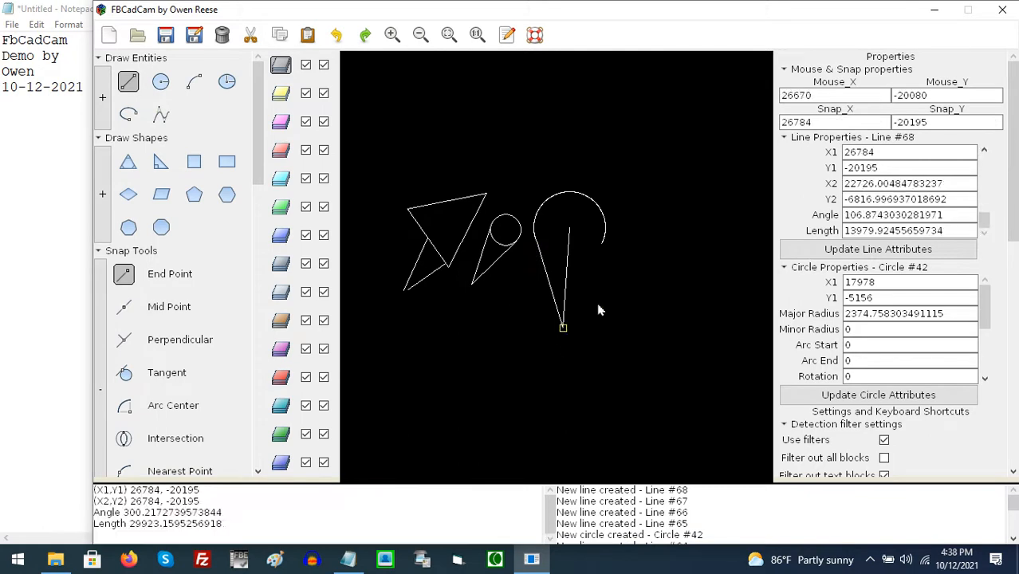
{"action": "left_click", "coordinate": [603, 250]}
{"action": "right_click", "coordinate": [642, 257]}
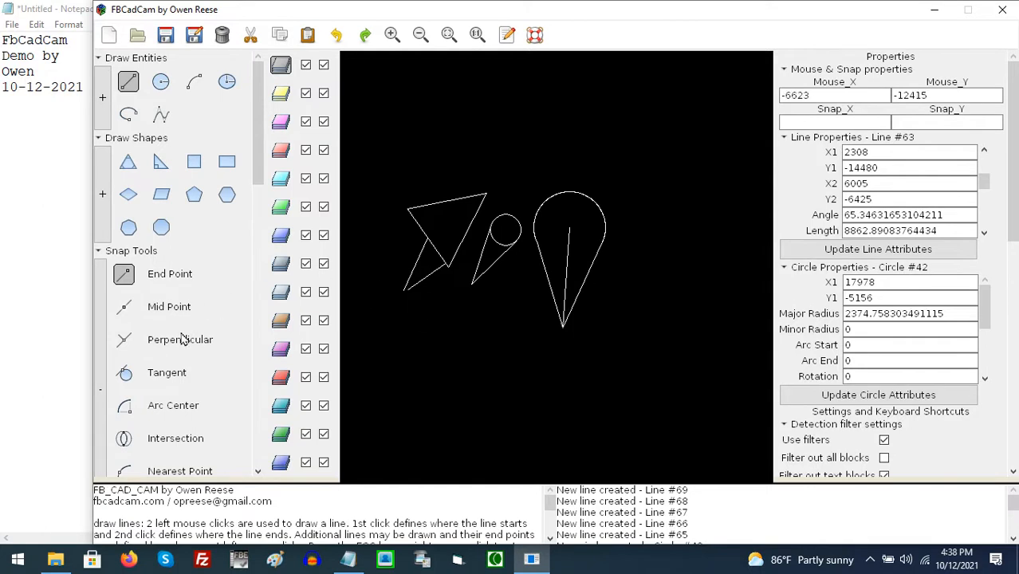
Draw a long, slightly rising line from -4907, -6122 to 41657, -2461 across the triangle, circle and arc.
{"action": "scroll", "coordinate": [182, 339], "scroll_direction": "down", "scroll_amount": 1}
{"action": "scroll", "coordinate": [175, 365], "scroll_direction": "down", "scroll_amount": 1}
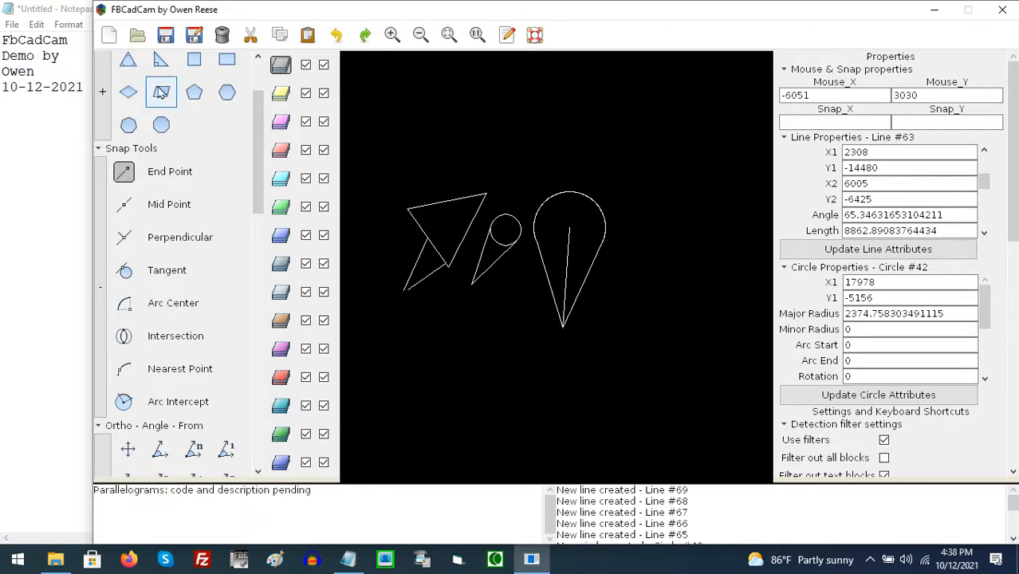
{"action": "scroll", "coordinate": [254, 181], "scroll_direction": "up", "scroll_amount": 2}
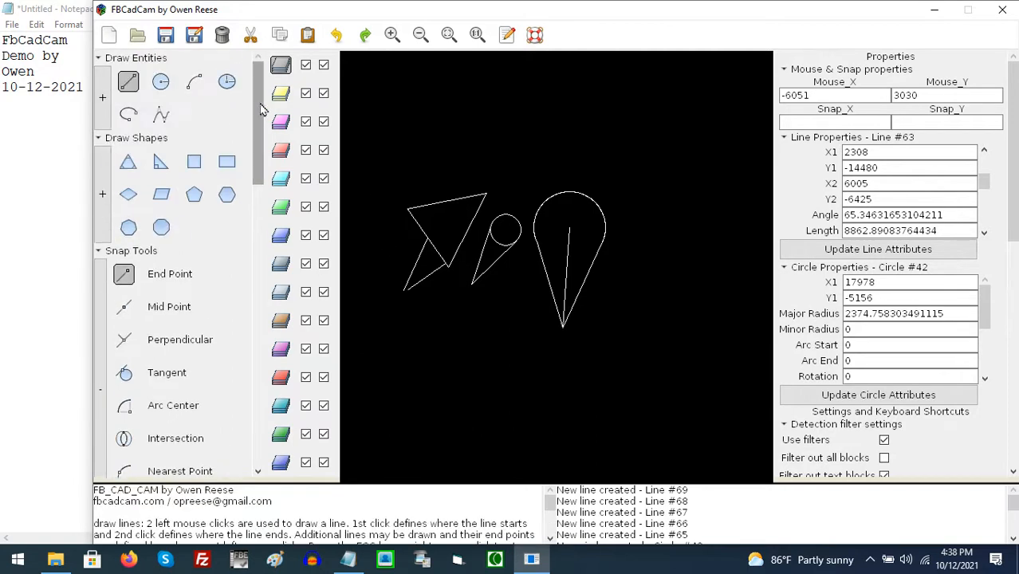
{"action": "left_click", "coordinate": [359, 237]}
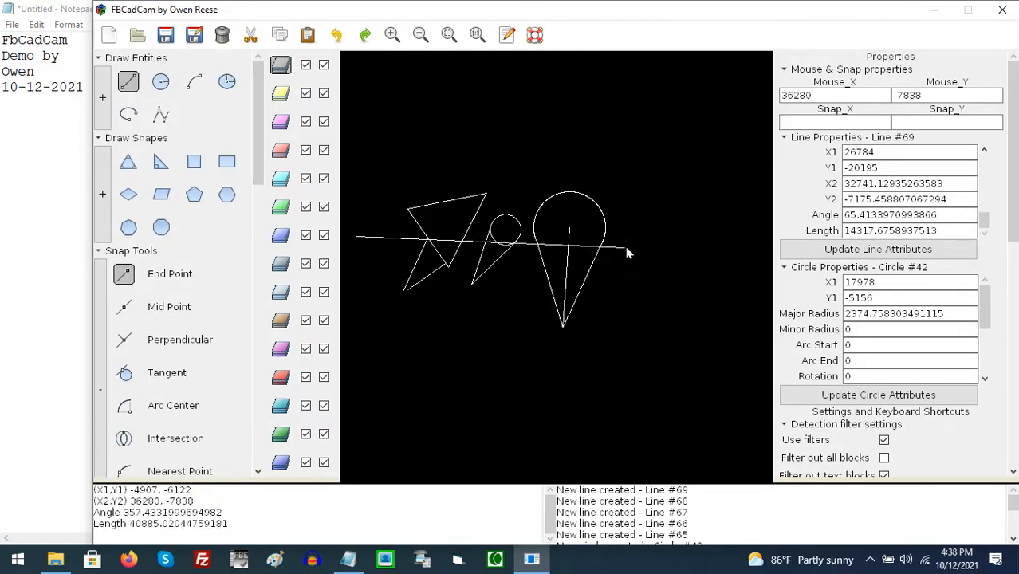
{"action": "left_click", "coordinate": [661, 214]}
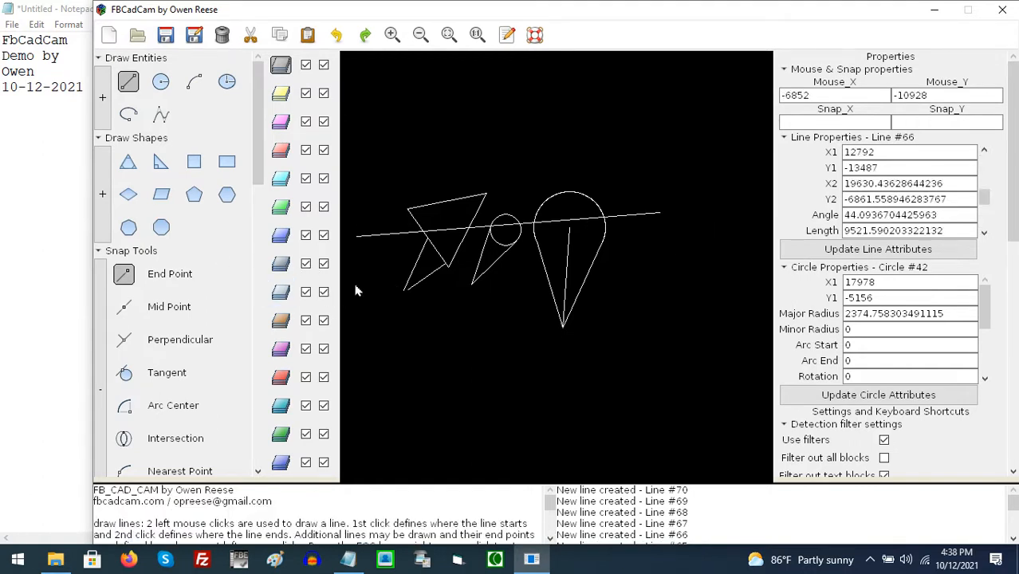
With the Intersection snap, draw a line from 11682, -25000 to where the long line crosses the large arc's left side.
{"action": "left_click", "coordinate": [464, 360]}
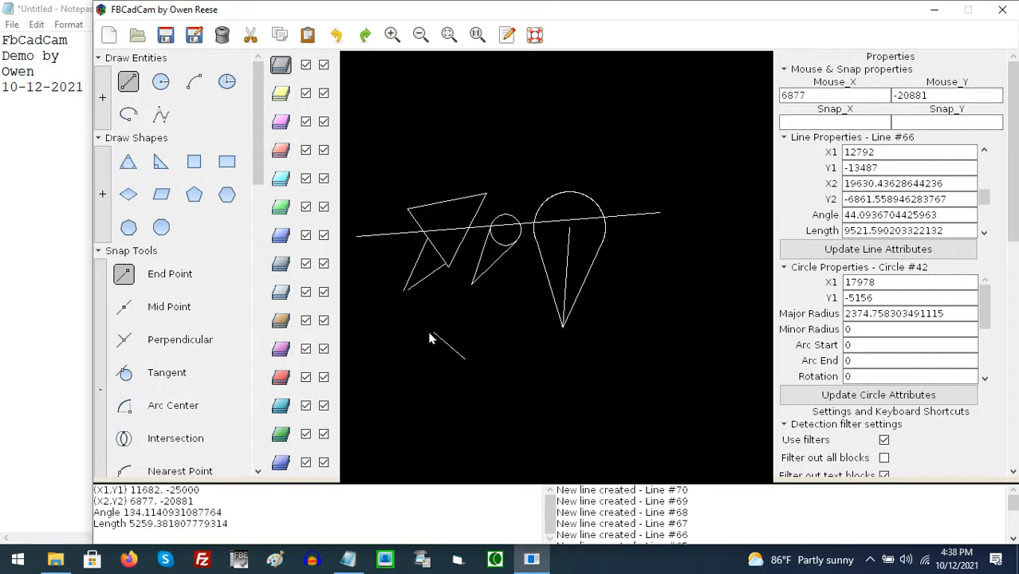
{"action": "left_click", "coordinate": [130, 443]}
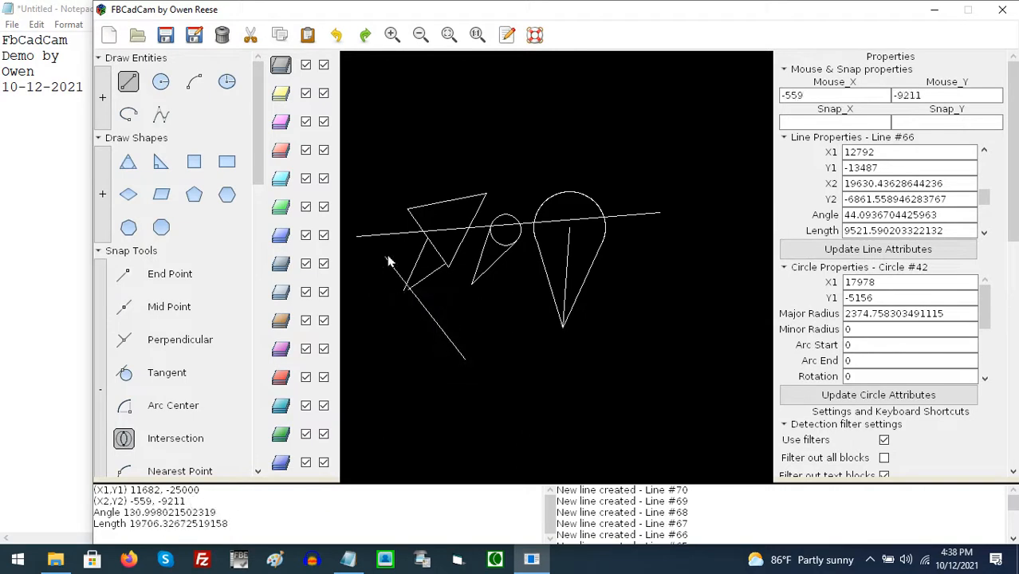
{"action": "scroll", "coordinate": [396, 259], "scroll_direction": "up", "scroll_amount": 2}
{"action": "scroll", "coordinate": [409, 260], "scroll_direction": "up", "scroll_amount": 1}
{"action": "scroll", "coordinate": [408, 253], "scroll_direction": "down", "scroll_amount": 5}
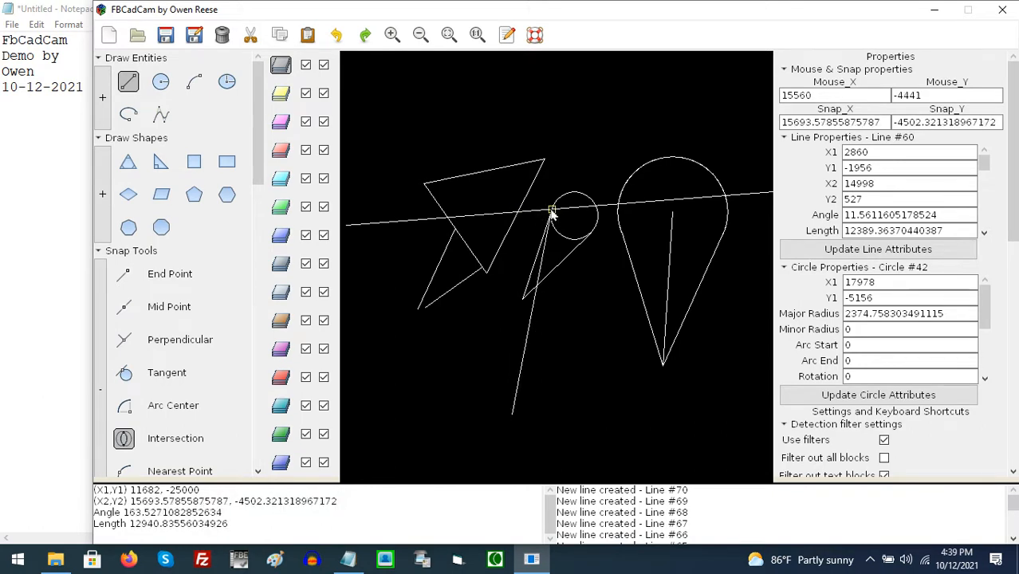
{"action": "left_click", "coordinate": [618, 206]}
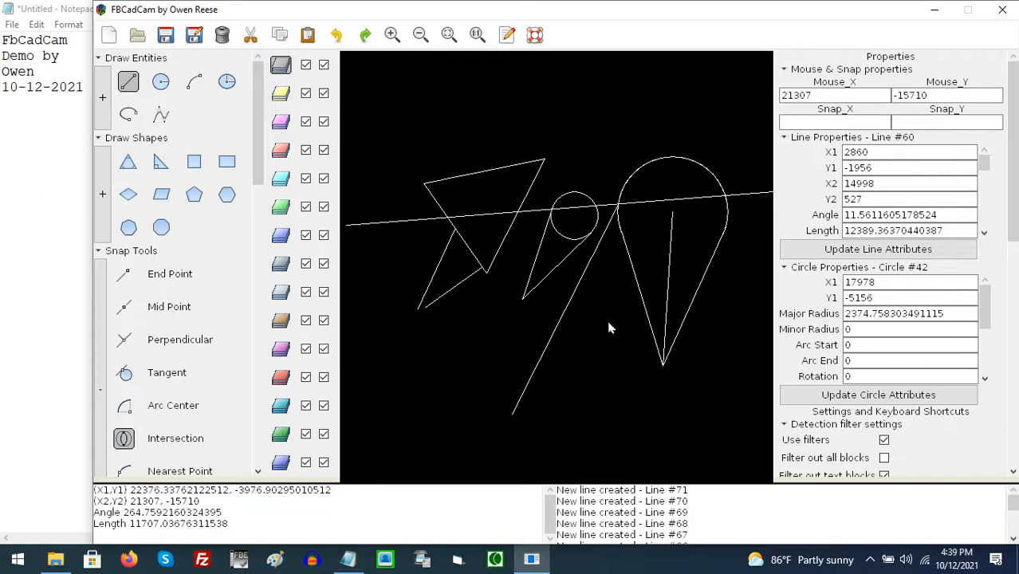
{"action": "right_click", "coordinate": [604, 275]}
{"action": "scroll", "coordinate": [646, 192], "scroll_direction": "up", "scroll_amount": 4}
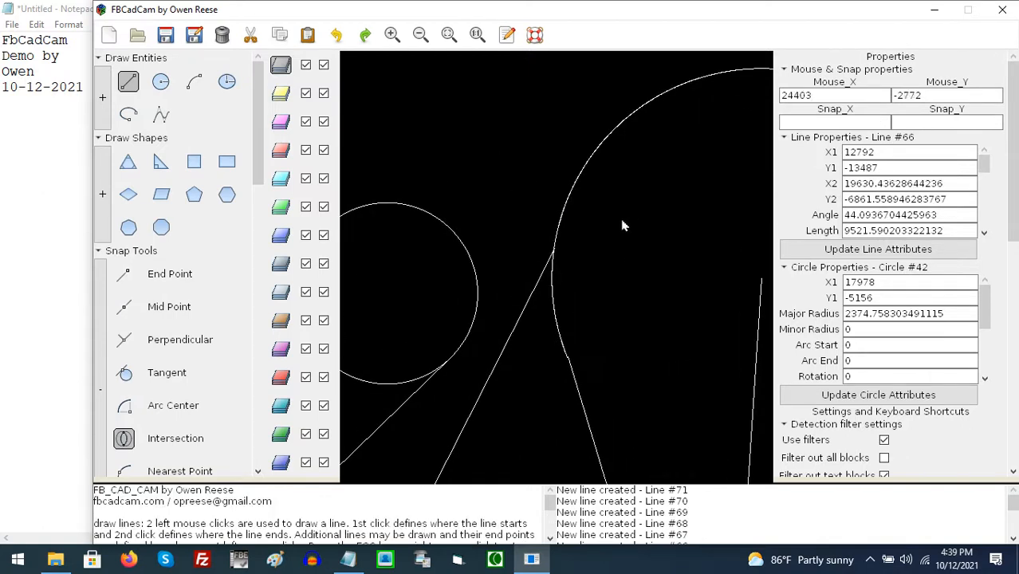
{"action": "scroll", "coordinate": [610, 244], "scroll_direction": "up", "scroll_amount": 2}
{"action": "scroll", "coordinate": [608, 244], "scroll_direction": "down", "scroll_amount": 4}
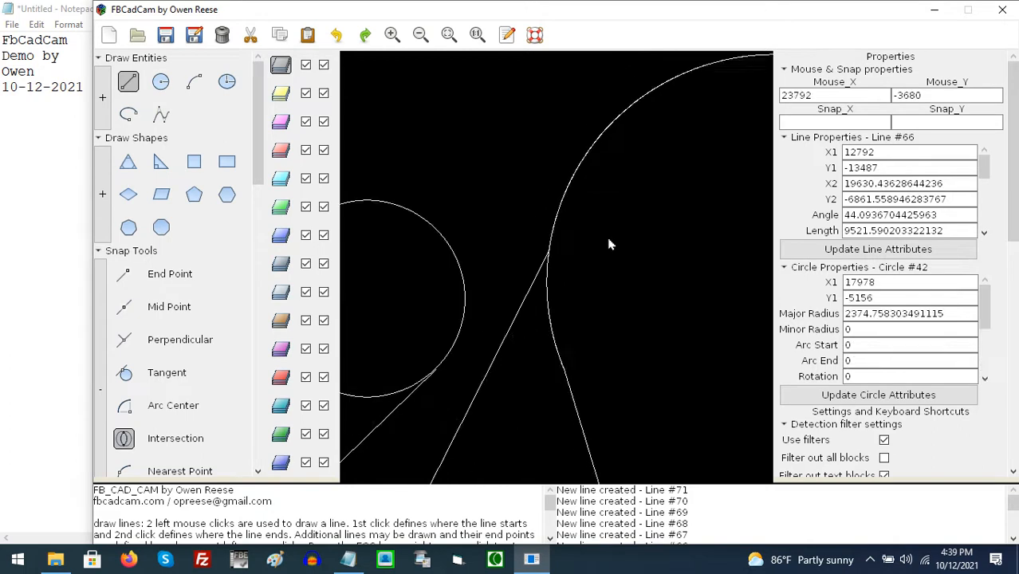
With the Nearest Point snap, draw a line from -676, -37239 to the lower-left edge of the small circle.
{"action": "scroll", "coordinate": [197, 335], "scroll_direction": "down", "scroll_amount": 3}
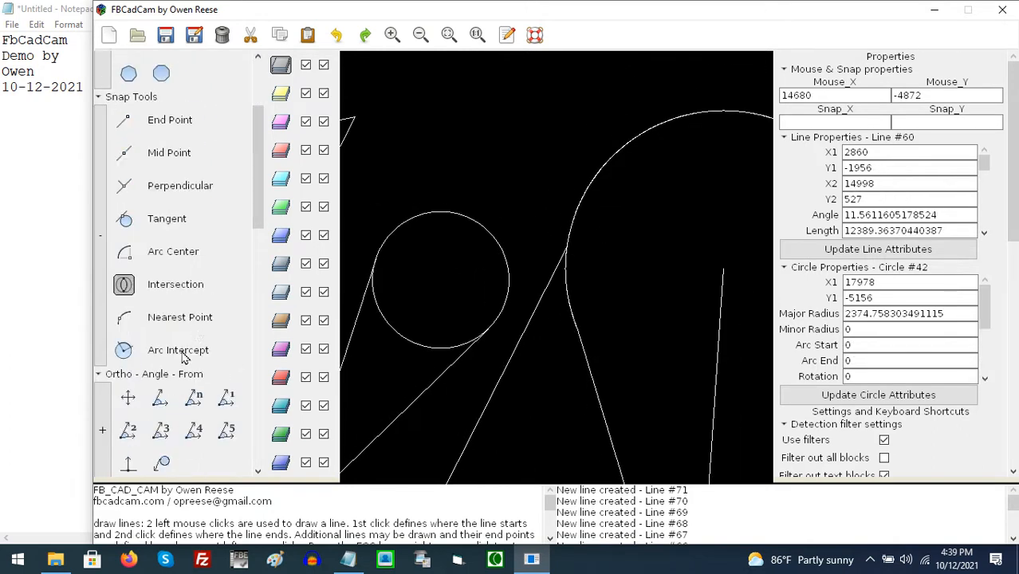
{"action": "left_click", "coordinate": [146, 323]}
{"action": "scroll", "coordinate": [469, 177], "scroll_direction": "down", "scroll_amount": 5}
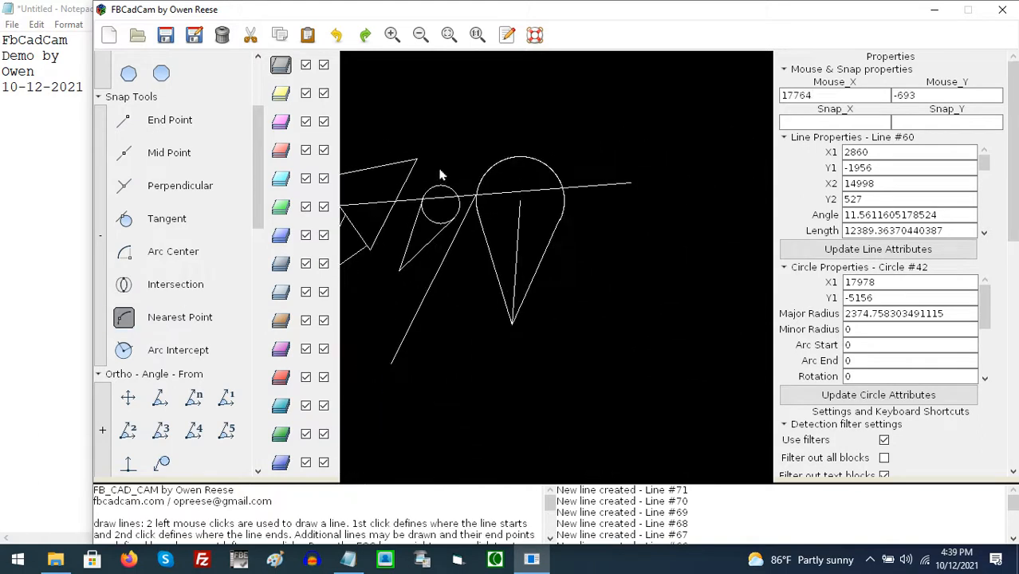
{"action": "scroll", "coordinate": [518, 287], "scroll_direction": "down", "scroll_amount": 3}
{"action": "scroll", "coordinate": [447, 263], "scroll_direction": "up", "scroll_amount": 3}
{"action": "scroll", "coordinate": [425, 272], "scroll_direction": "down", "scroll_amount": 1}
{"action": "scroll", "coordinate": [424, 272], "scroll_direction": "up", "scroll_amount": 1}
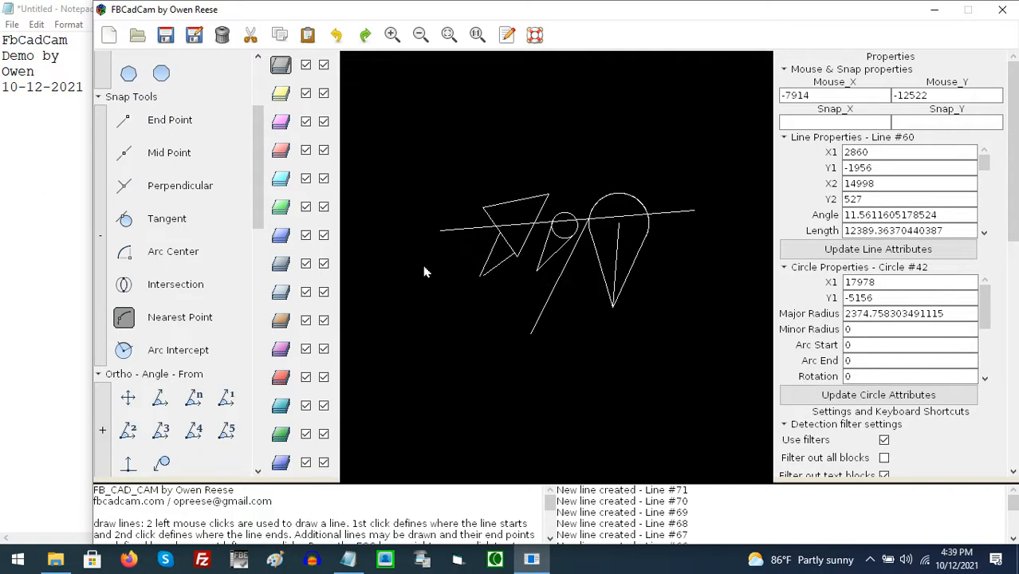
{"action": "left_click", "coordinate": [462, 400]}
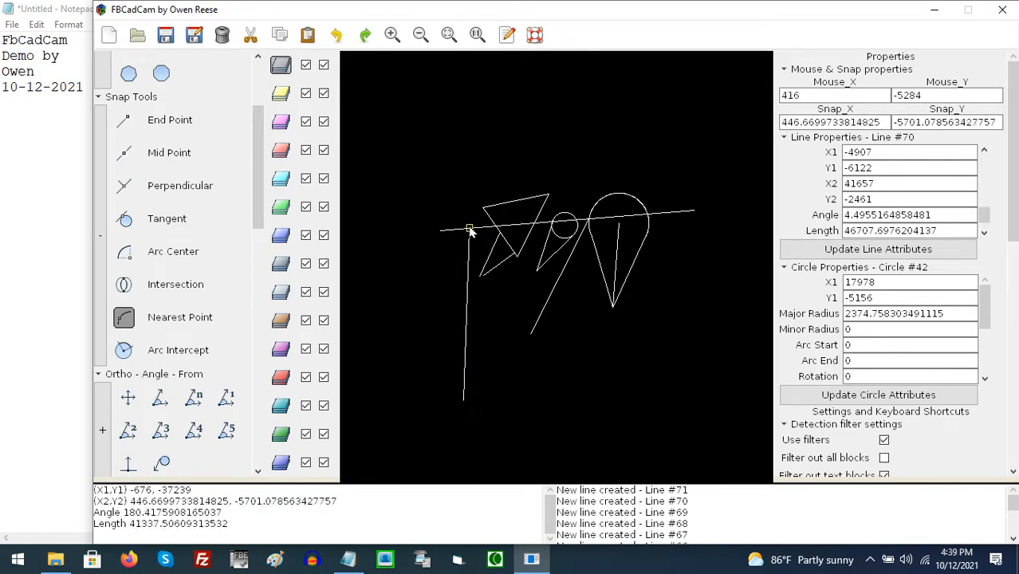
{"action": "scroll", "coordinate": [614, 200], "scroll_direction": "up", "scroll_amount": 5}
{"action": "scroll", "coordinate": [602, 207], "scroll_direction": "down", "scroll_amount": 4}
{"action": "scroll", "coordinate": [462, 274], "scroll_direction": "down", "scroll_amount": 1}
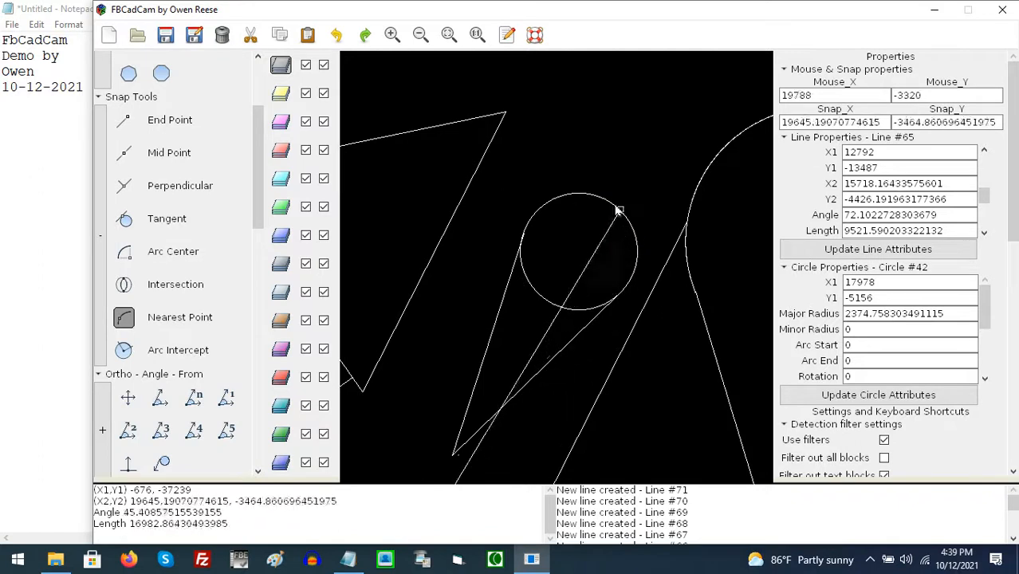
{"action": "left_click", "coordinate": [537, 295]}
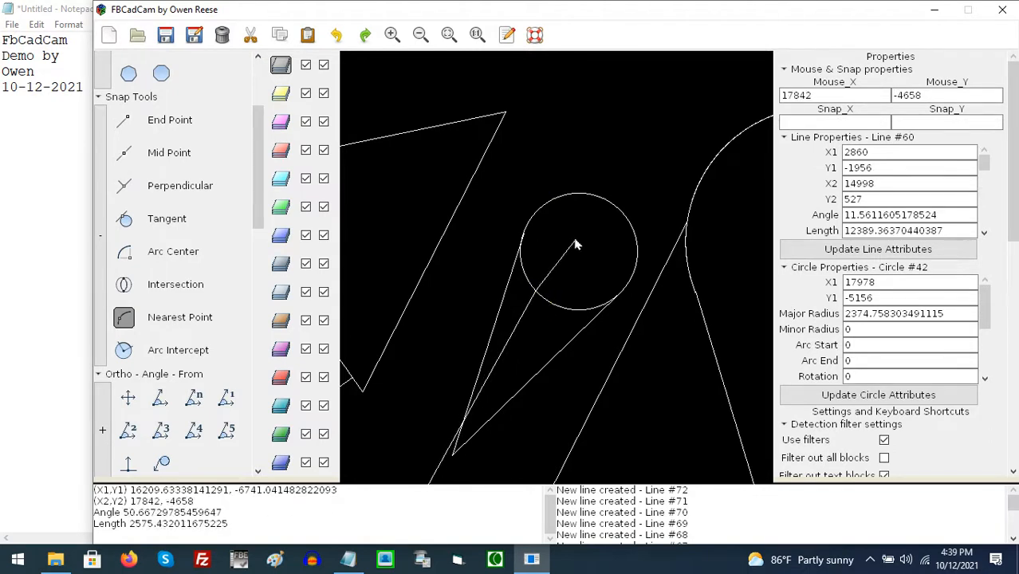
{"action": "key", "text": "Escape"}
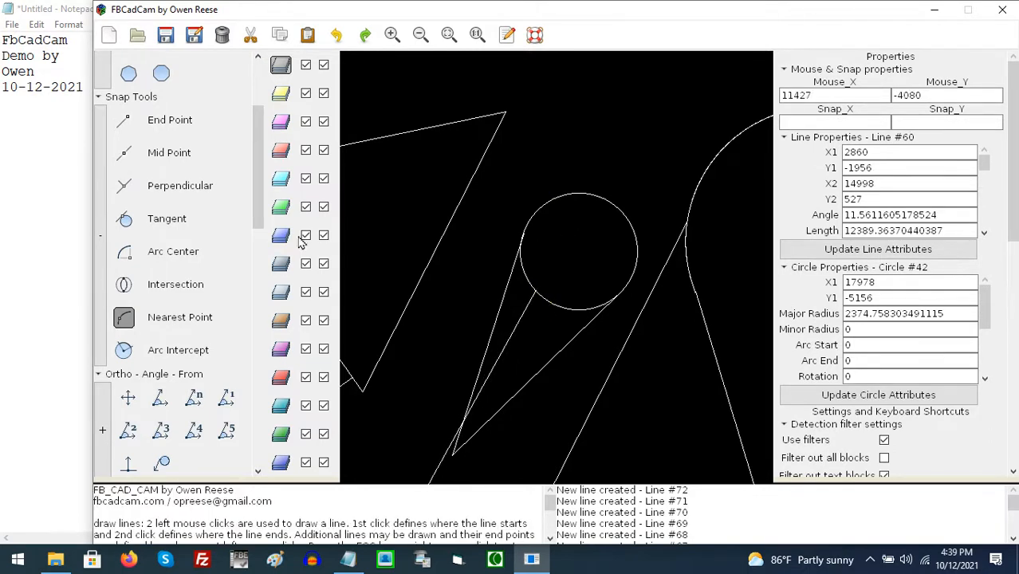
Select the Arc Intercept snap, and switch the named tool list from Snap Tools to the Ortho - Angle - From group.
{"action": "left_click", "coordinate": [125, 353]}
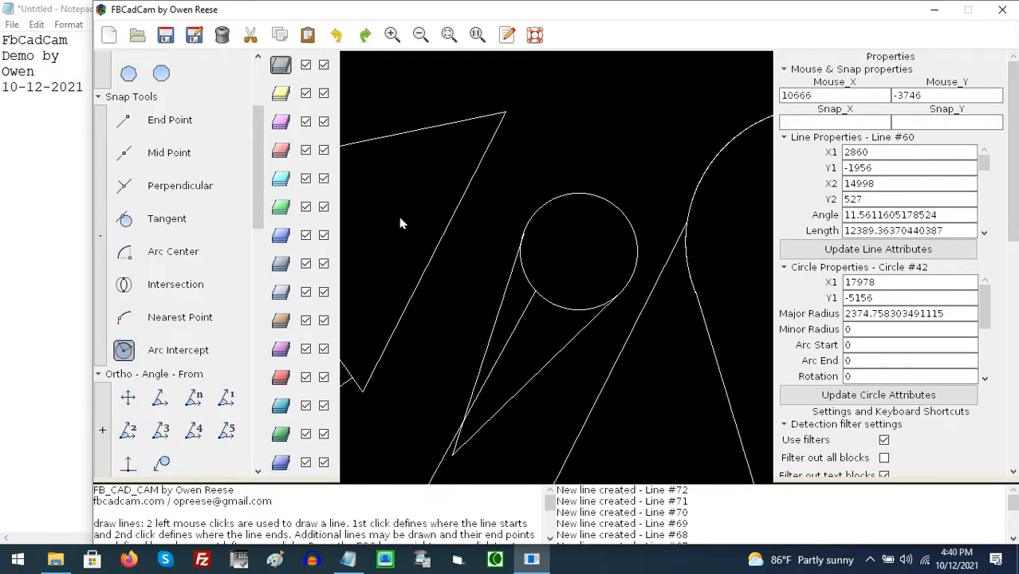
{"action": "left_click", "coordinate": [103, 353]}
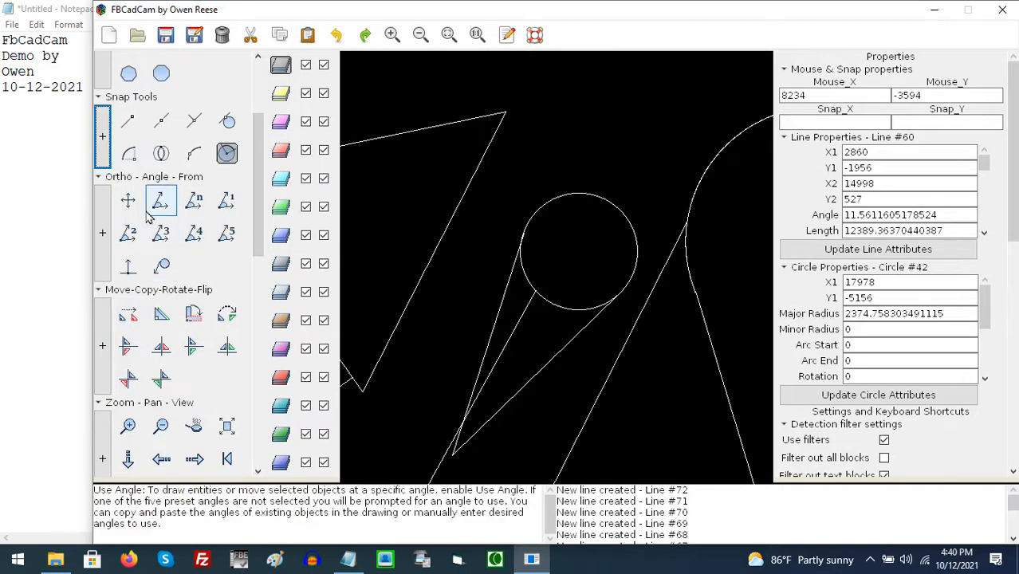
{"action": "left_click", "coordinate": [102, 233]}
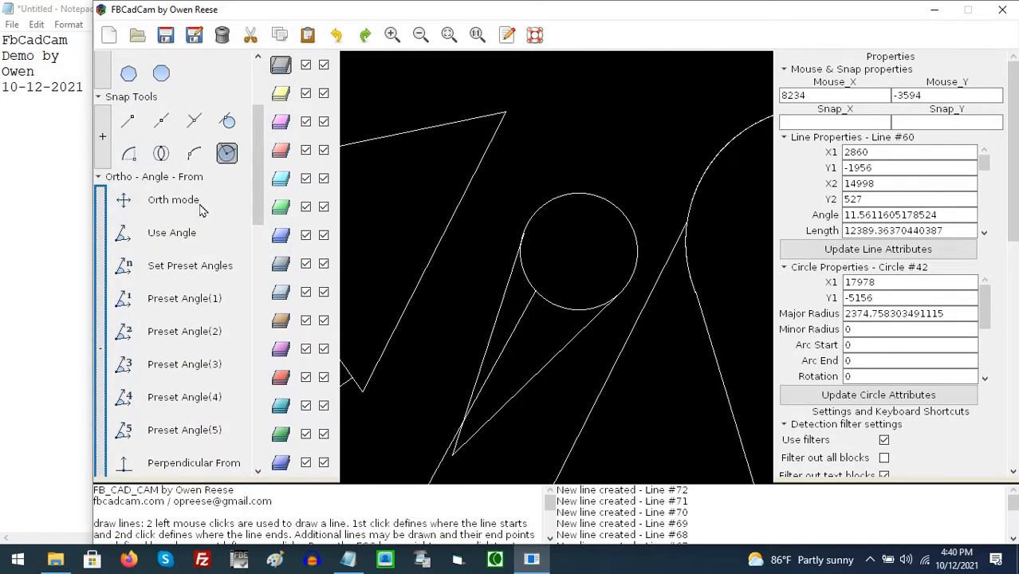
Enable Orth mode and draw a horizontal line starting at 20804, 23405 above the existing figures.
{"action": "left_click", "coordinate": [174, 205]}
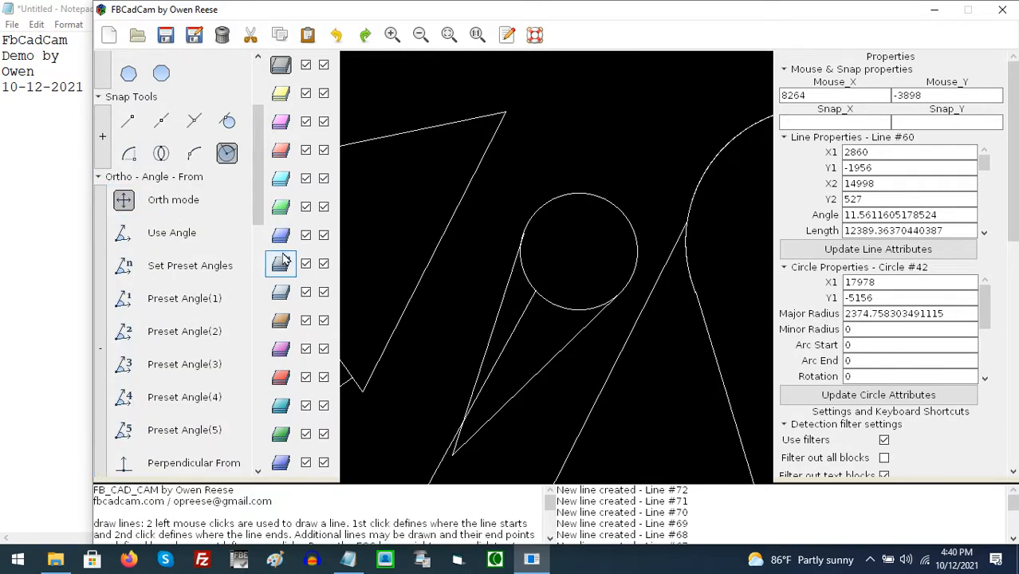
{"action": "scroll", "coordinate": [457, 285], "scroll_direction": "down", "scroll_amount": 6}
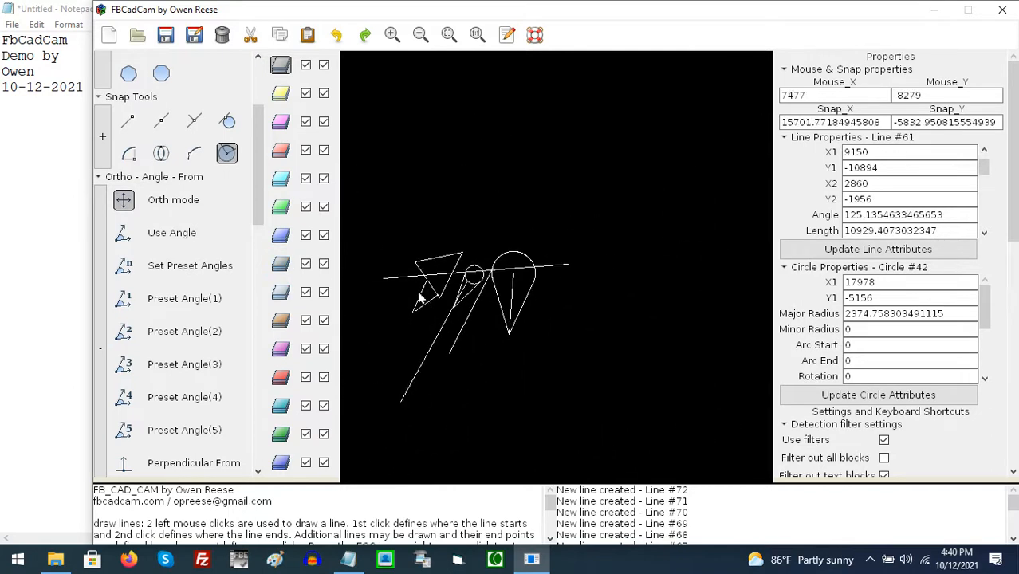
{"action": "scroll", "coordinate": [262, 194], "scroll_direction": "up", "scroll_amount": 4}
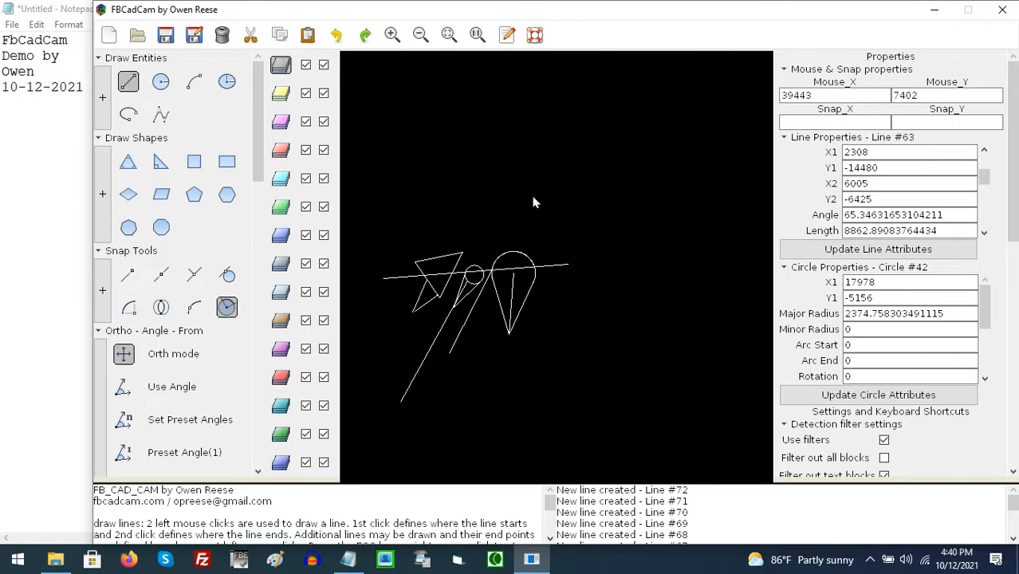
{"action": "left_click", "coordinate": [142, 357]}
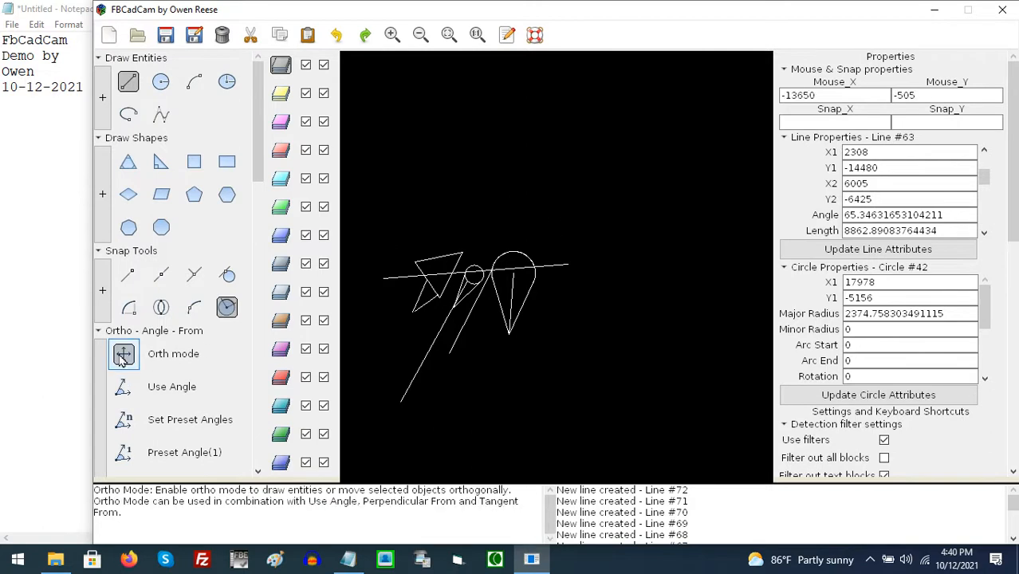
{"action": "left_click", "coordinate": [486, 162]}
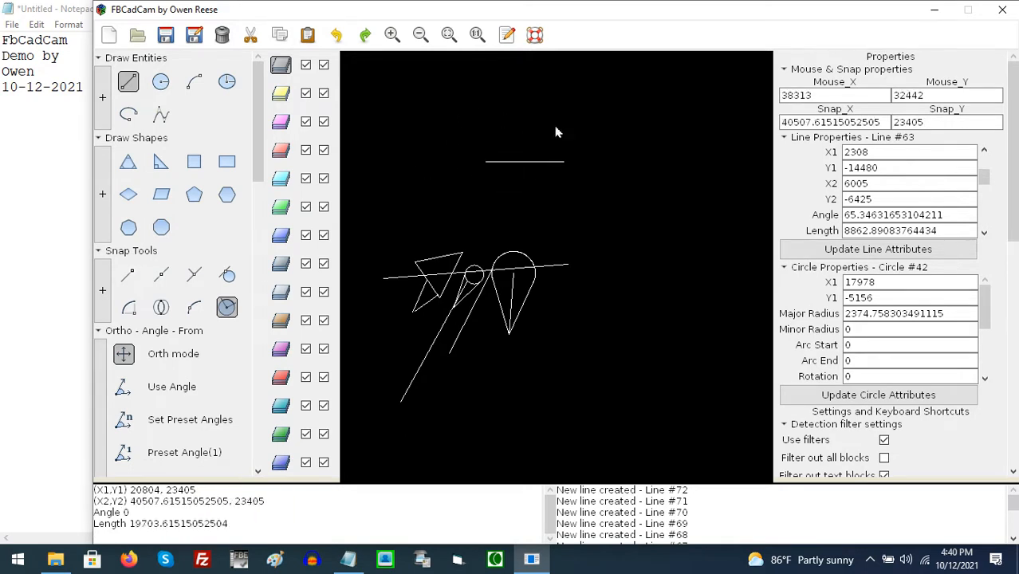
{"action": "left_click", "coordinate": [600, 145]}
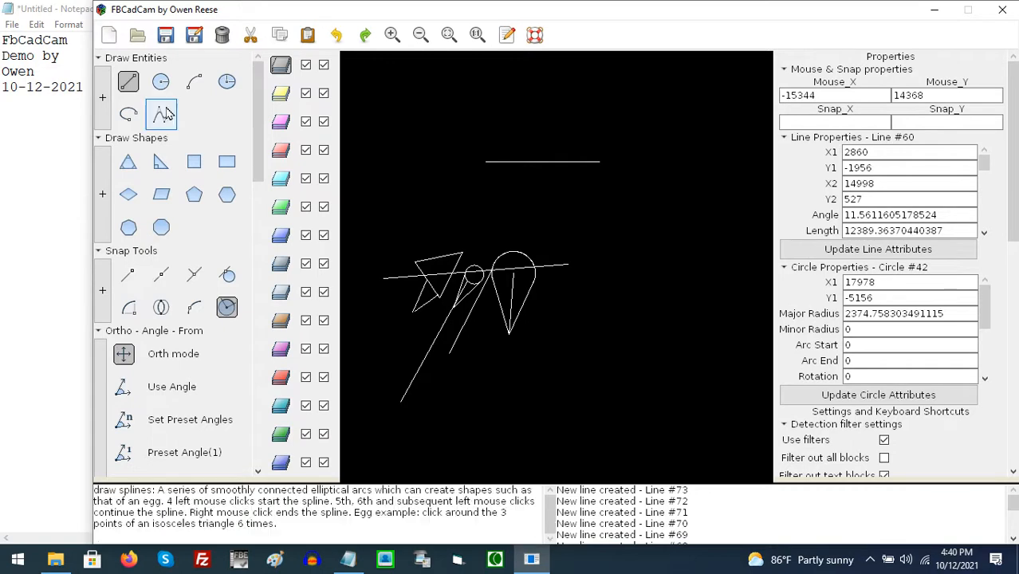
Activate the tool for drawing ellipses.
{"action": "left_click", "coordinate": [228, 90]}
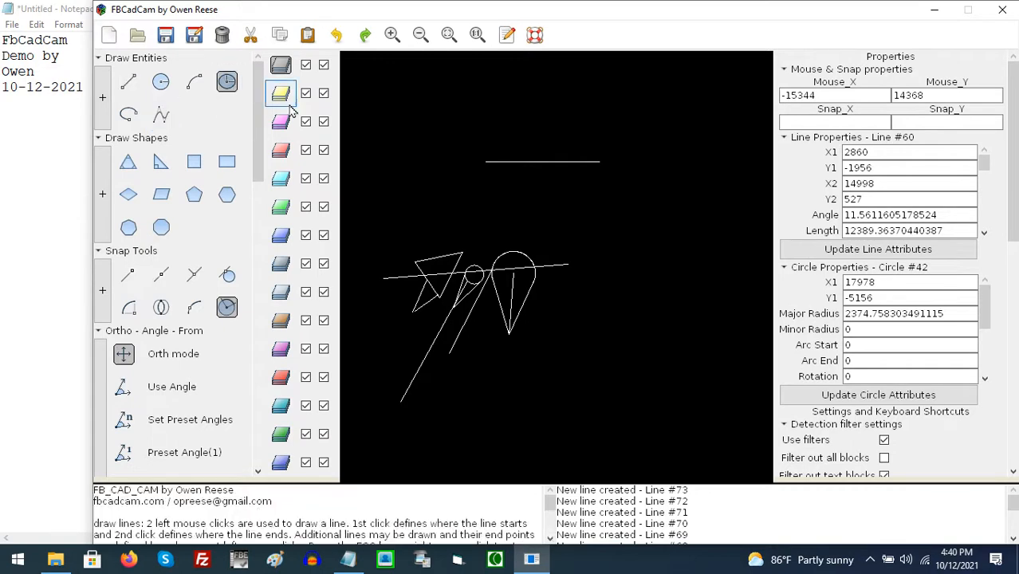
{"action": "left_click", "coordinate": [614, 219]}
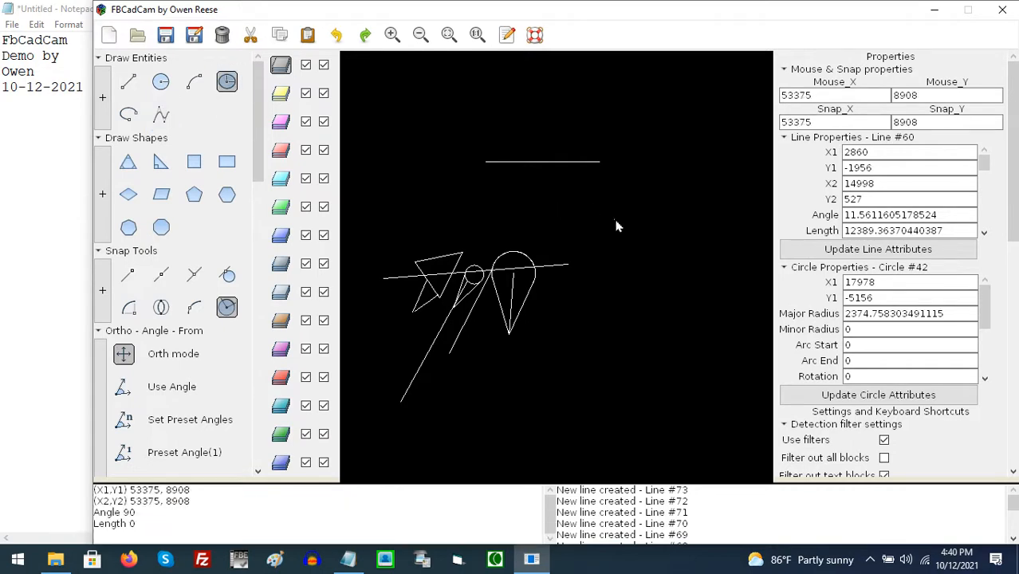
{"action": "left_click", "coordinate": [667, 224]}
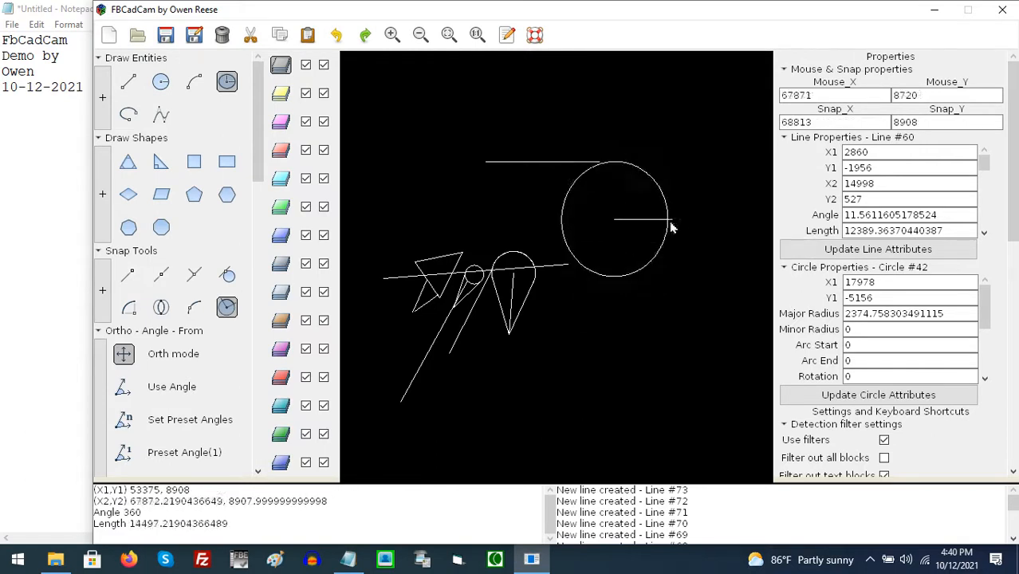
{"action": "key", "text": "Escape"}
Draw a flat ellipse centred at 44714, -18579 to the lower right of the large arc.
{"action": "left_click", "coordinate": [579, 327]}
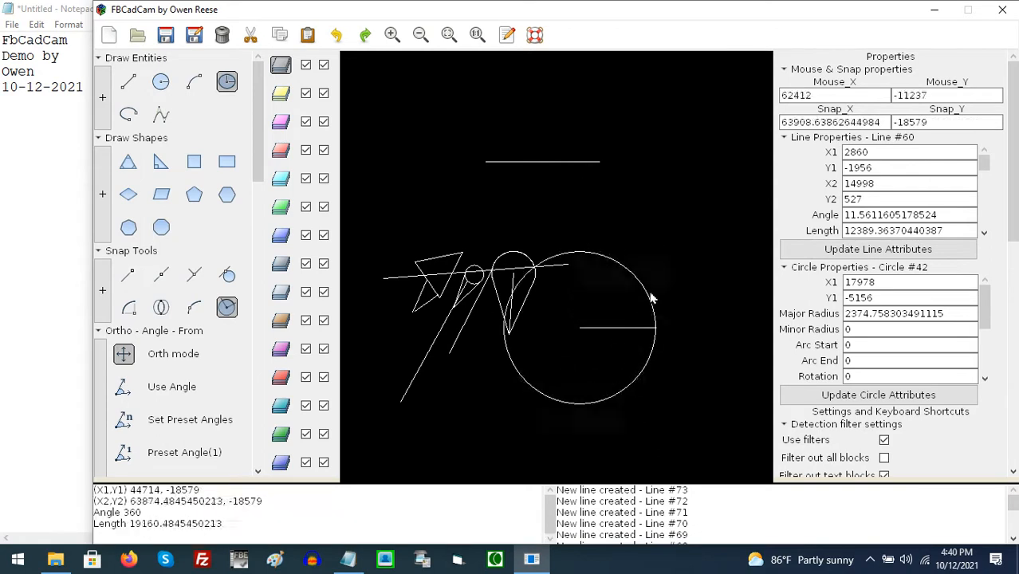
{"action": "left_click", "coordinate": [640, 298]}
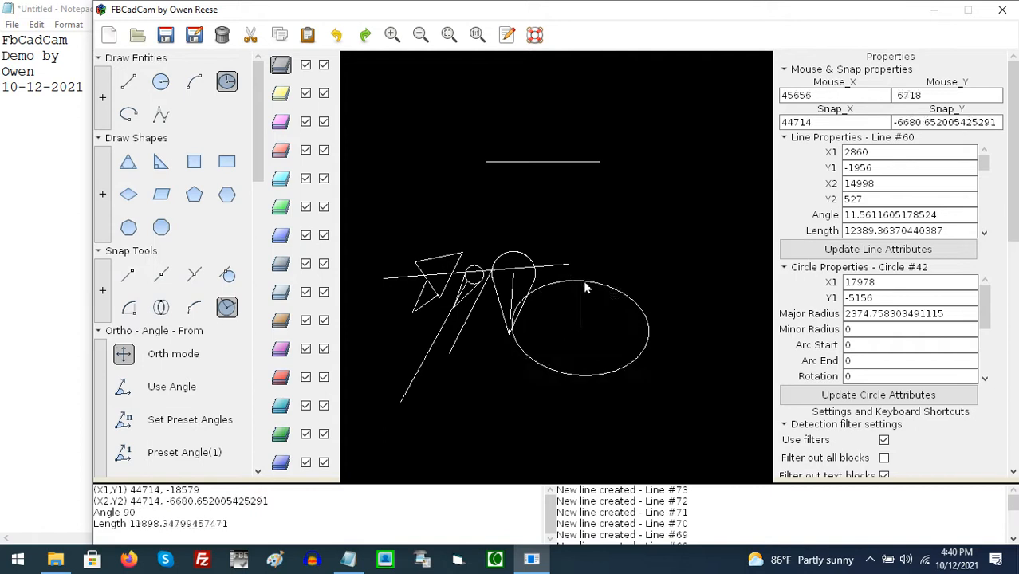
{"action": "left_click", "coordinate": [587, 308]}
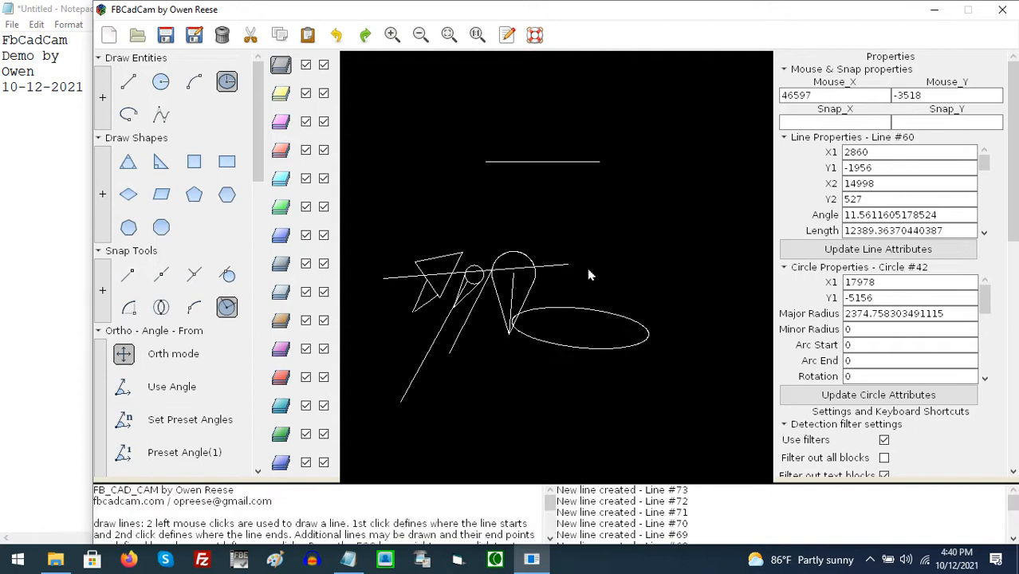
Draw a large ellipse centred at 111231, 6655 to the right of the figures, with radii of about 48938 and 36696.
{"action": "scroll", "coordinate": [375, 230], "scroll_direction": "down", "scroll_amount": 5}
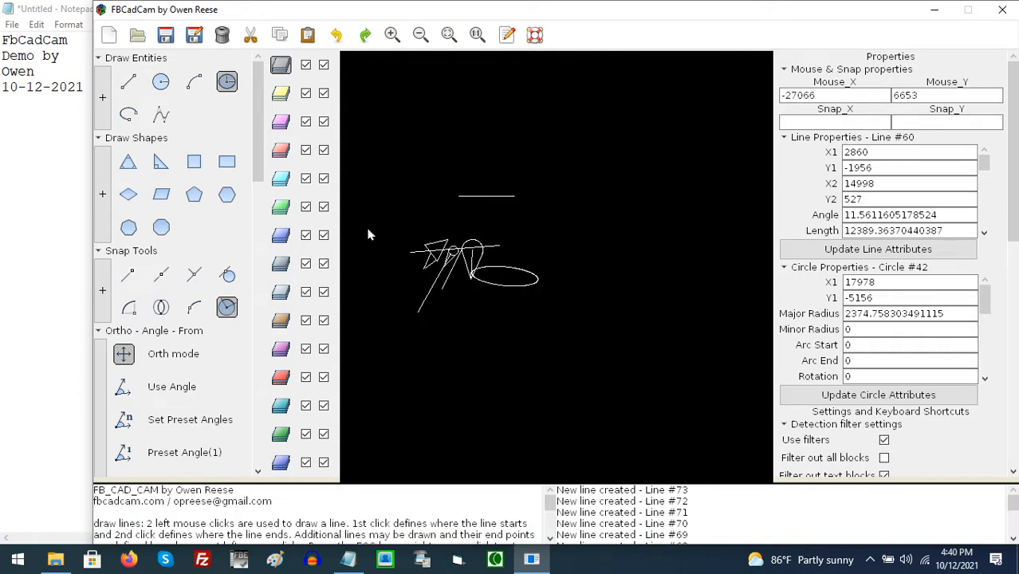
{"action": "left_click", "coordinate": [552, 230]}
{"action": "left_click", "coordinate": [618, 230]}
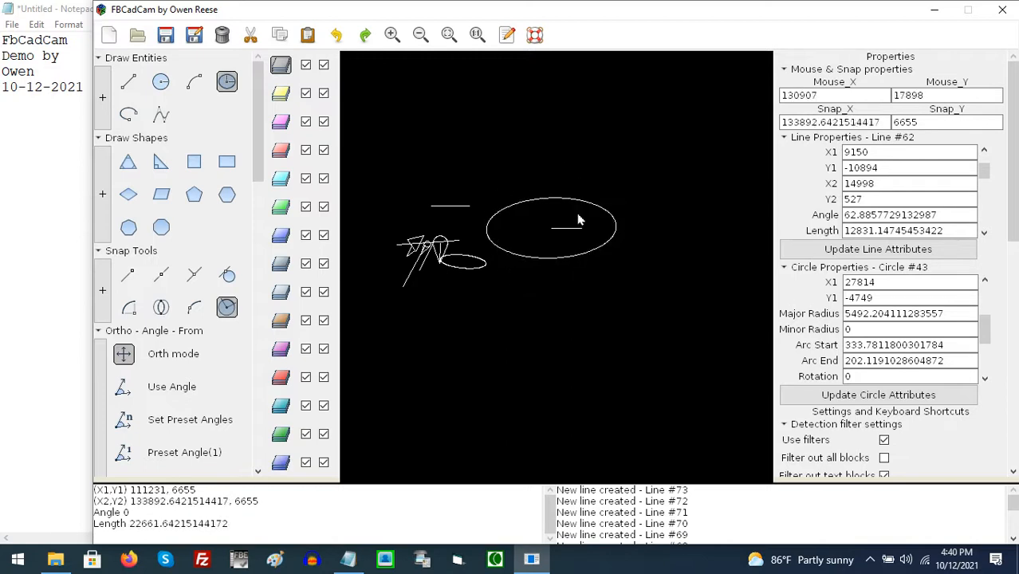
{"action": "left_click", "coordinate": [555, 183]}
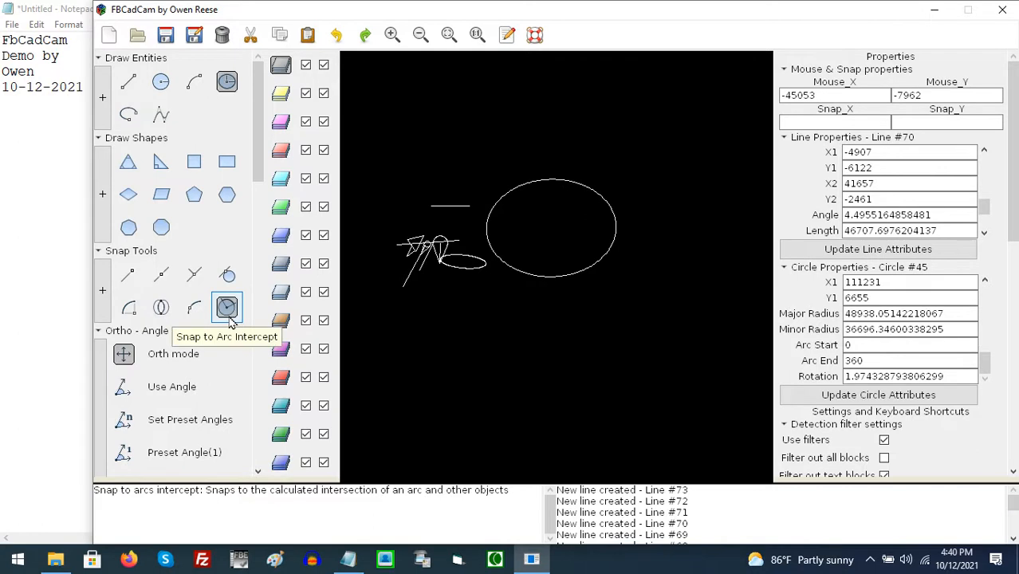
Draw a wide, flat ellipse centred at 89869, -87228 below the large ellipse.
{"action": "left_click", "coordinate": [523, 352]}
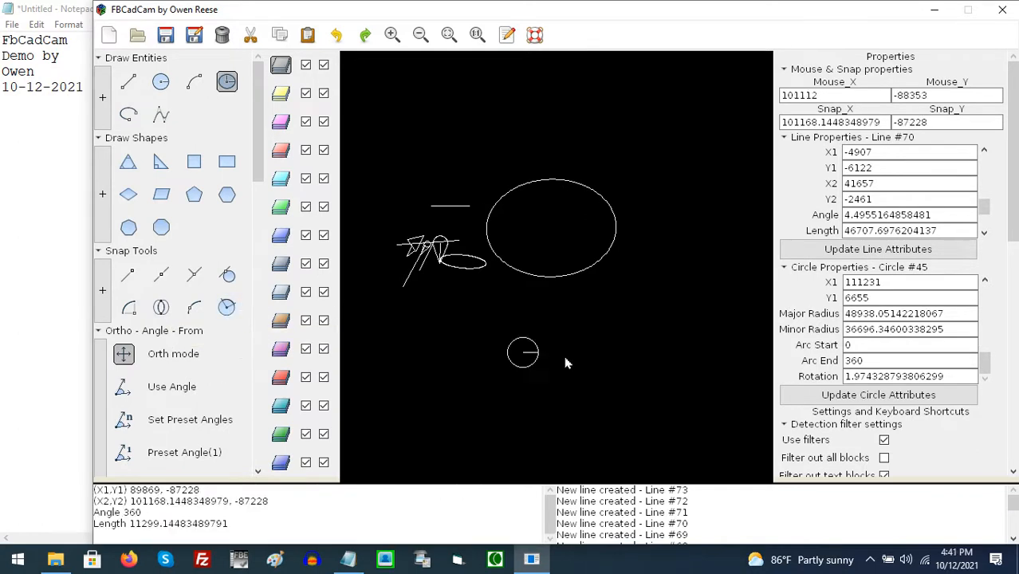
{"action": "left_click", "coordinate": [603, 360]}
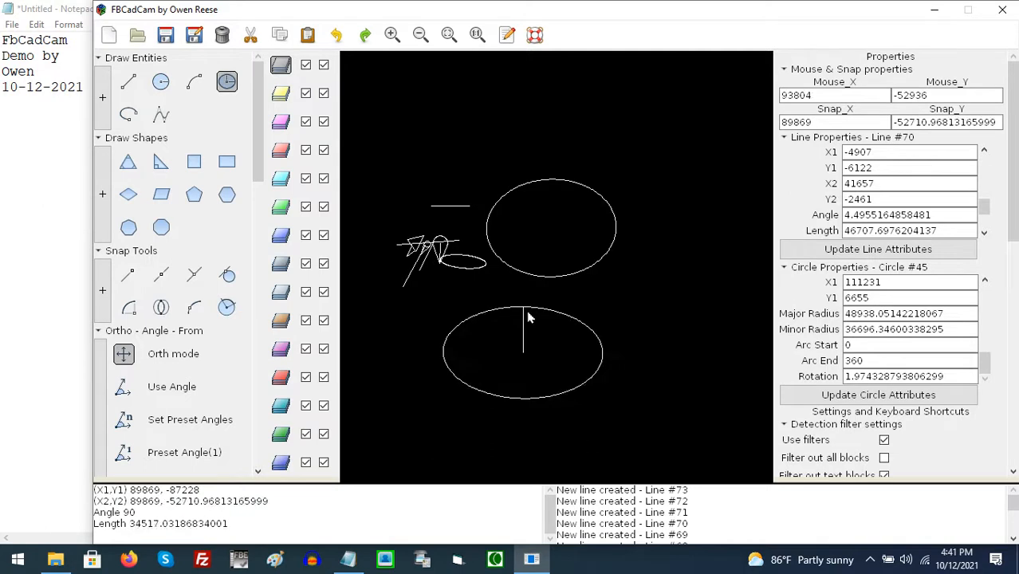
{"action": "left_click", "coordinate": [523, 336]}
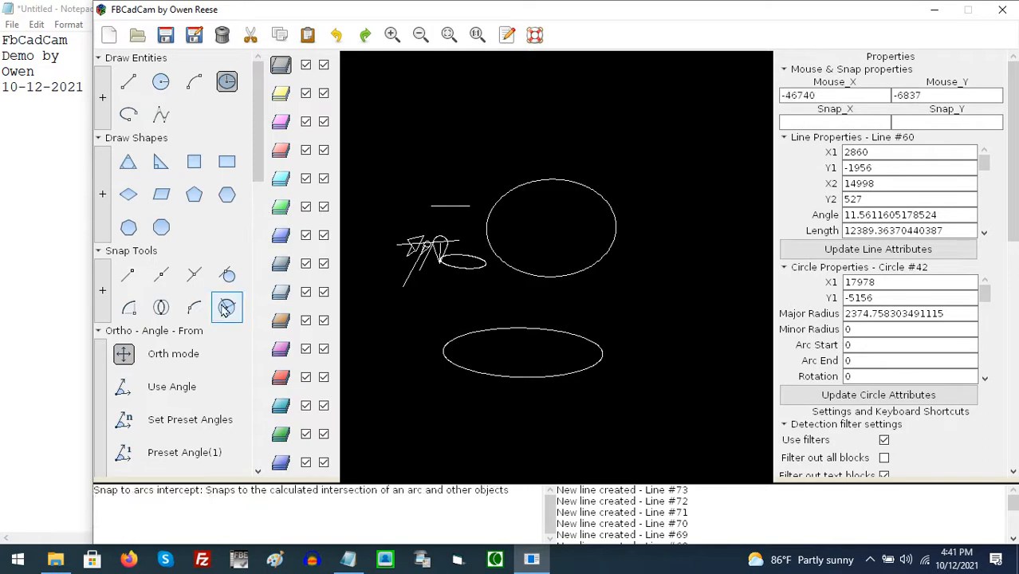
Switch from Orth mode to Use Angle with the angle set to 15 degrees.
{"action": "scroll", "coordinate": [225, 306], "scroll_direction": "down", "scroll_amount": 3}
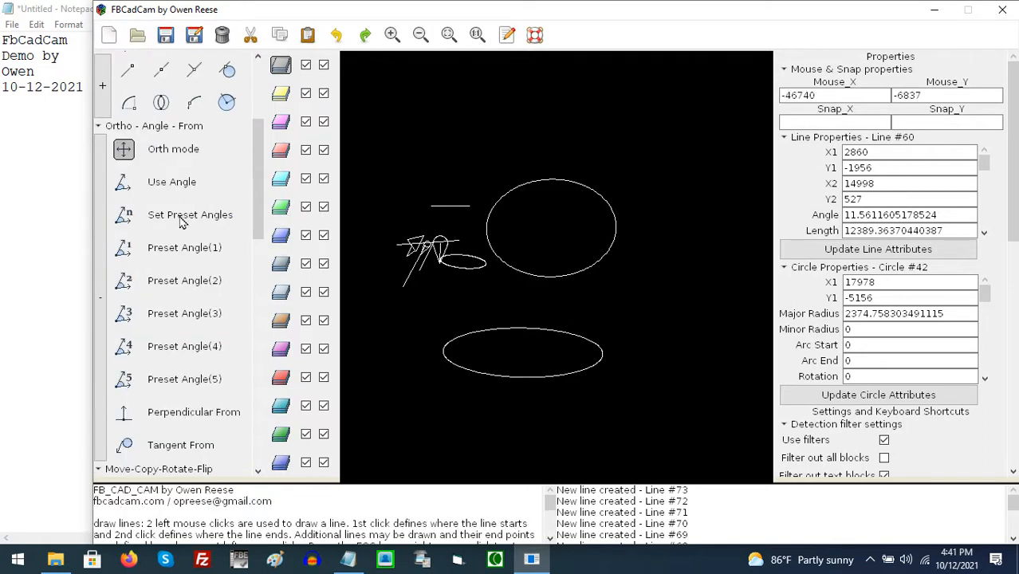
{"action": "left_click", "coordinate": [123, 185]}
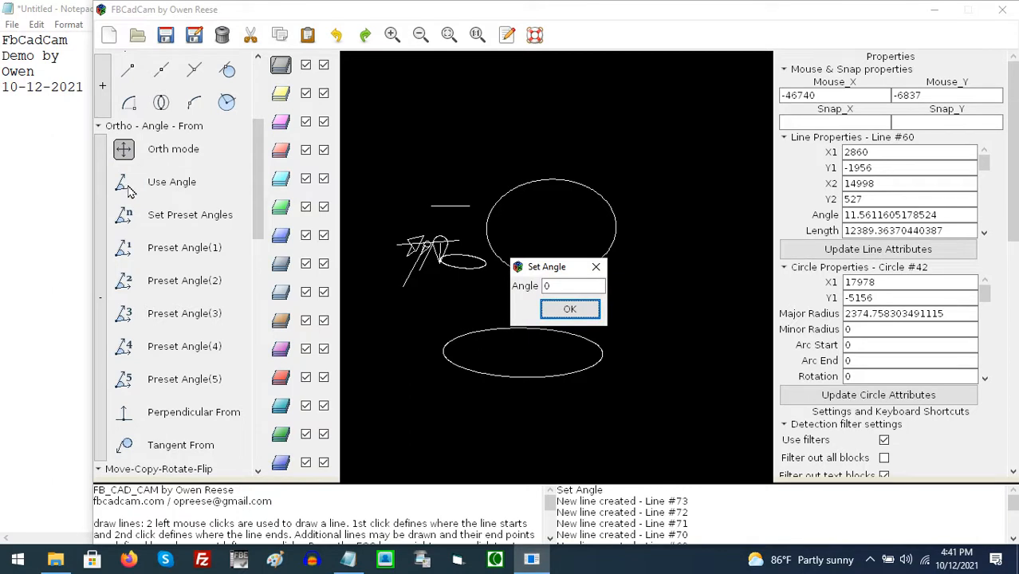
{"action": "left_click", "coordinate": [569, 285]}
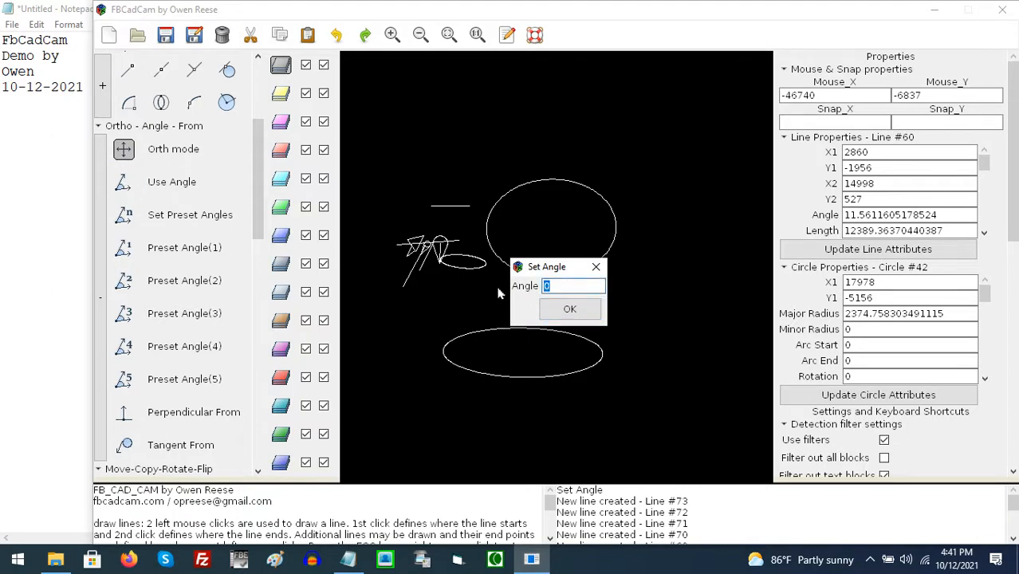
{"action": "left_click", "coordinate": [579, 310]}
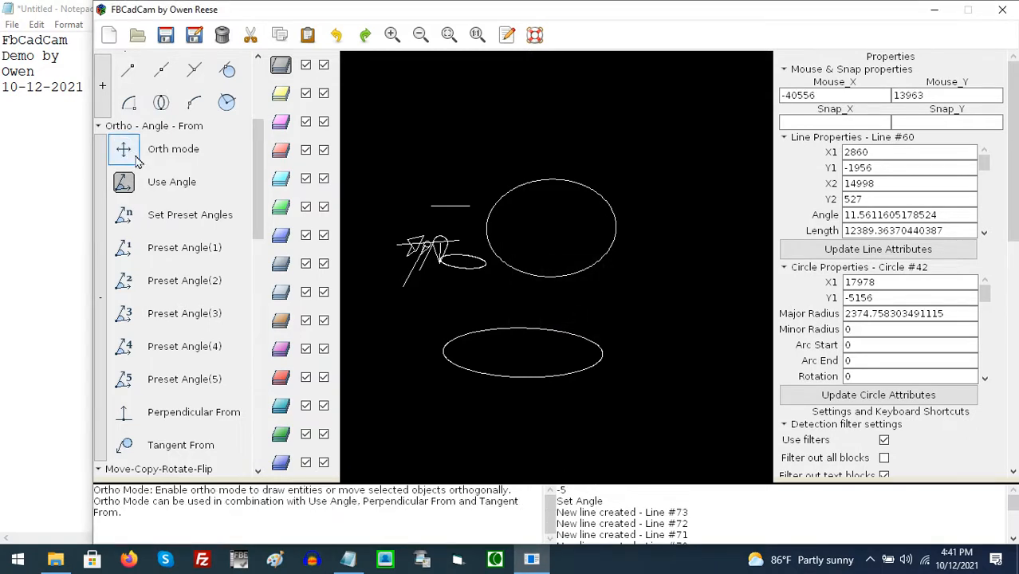
{"action": "left_click", "coordinate": [619, 303]}
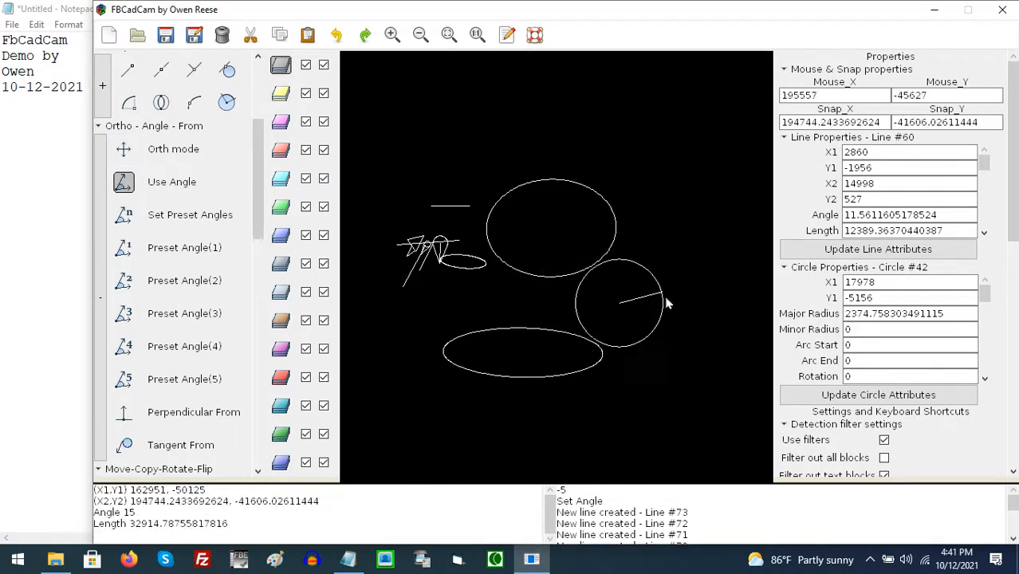
Draw a 15-degree line about 62000 long, starting at 160140, -49563, to the lower right of the large ellipse.
{"action": "scroll", "coordinate": [264, 164], "scroll_direction": "up", "scroll_amount": 1}
{"action": "scroll", "coordinate": [264, 163], "scroll_direction": "up", "scroll_amount": 3}
{"action": "left_click", "coordinate": [129, 81]}
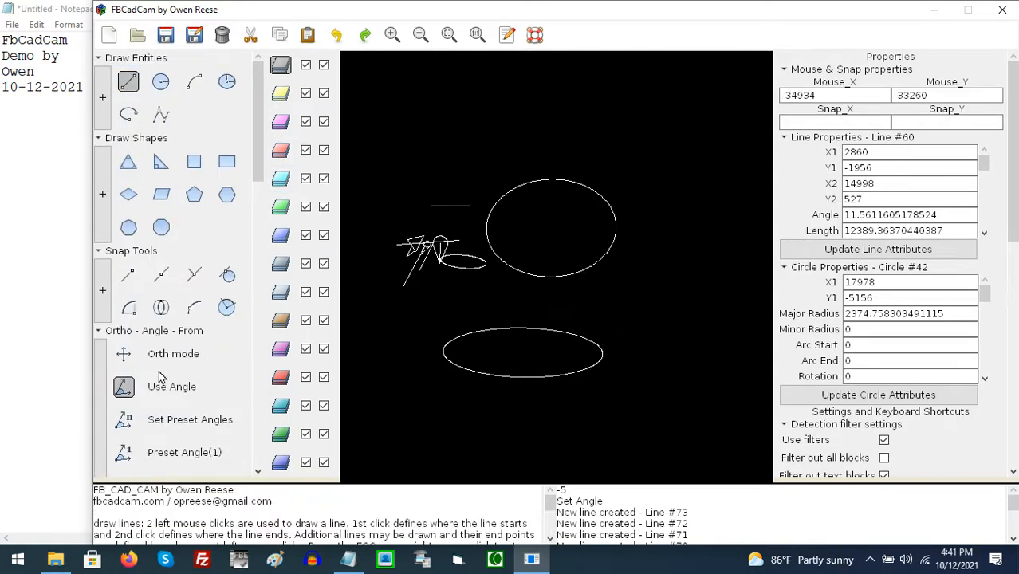
{"action": "left_click", "coordinate": [125, 389]}
{"action": "left_click", "coordinate": [615, 303]}
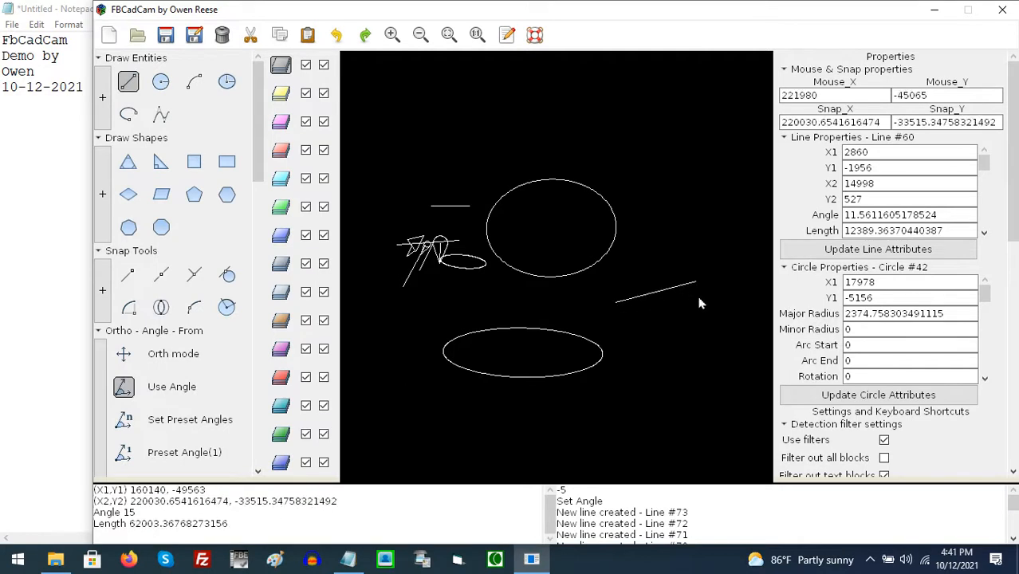
{"action": "left_click", "coordinate": [708, 315]}
{"action": "left_click", "coordinate": [718, 328]}
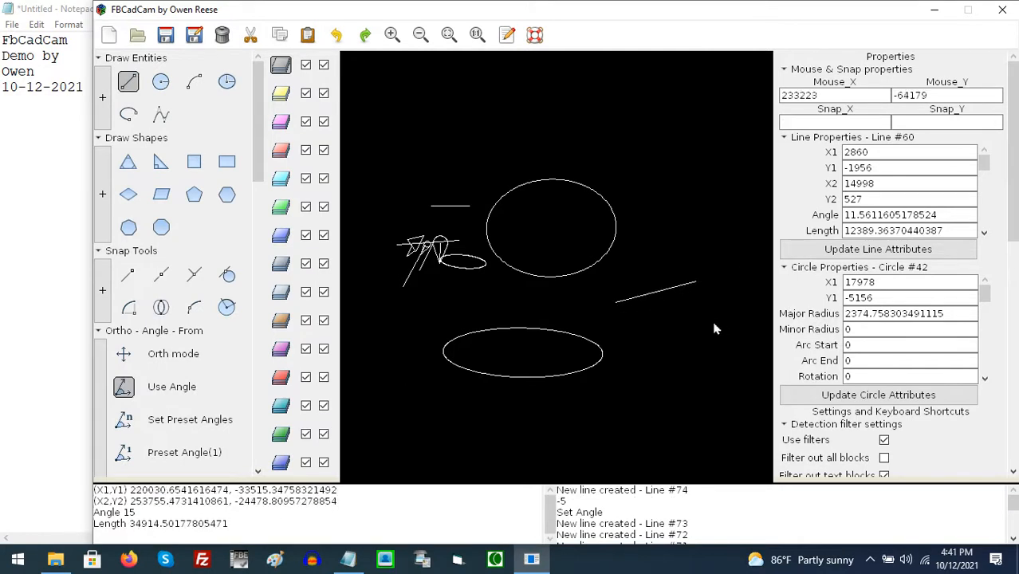
Draw a second 15-degree line from 180941, -98472 to about 239727, -82720, below the first angled line.
{"action": "left_click", "coordinate": [644, 368]}
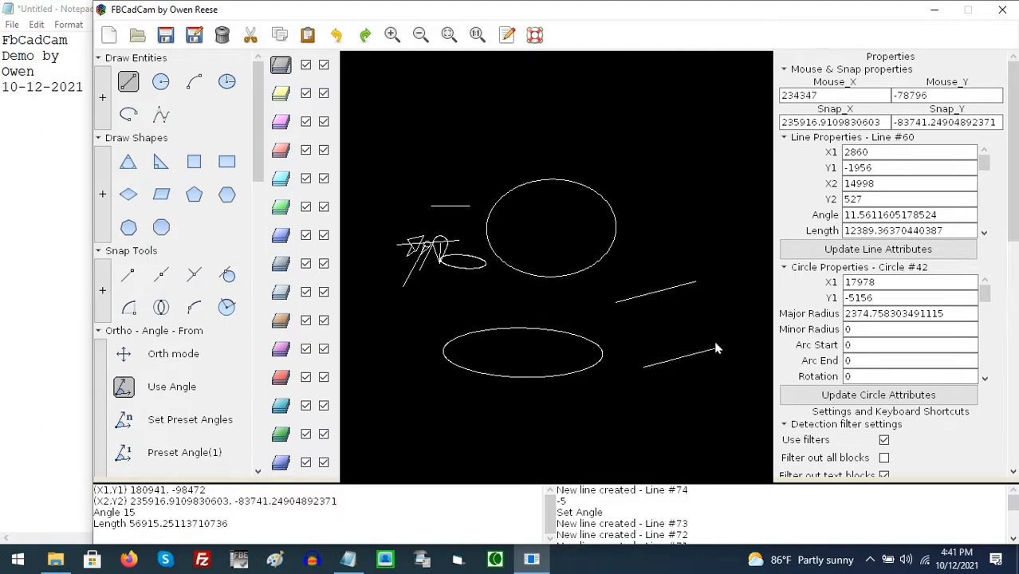
{"action": "left_click", "coordinate": [711, 394]}
{"action": "left_click", "coordinate": [693, 378]}
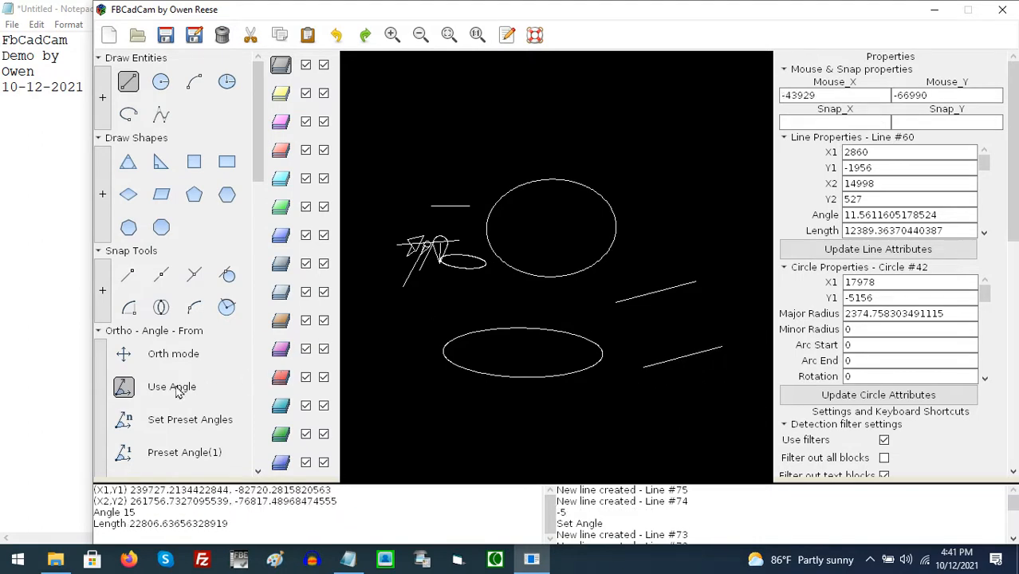
Define the five preset angles as 5, 10, 15, 30 and 45 degrees and save them.
{"action": "scroll", "coordinate": [168, 379], "scroll_direction": "down", "scroll_amount": 3}
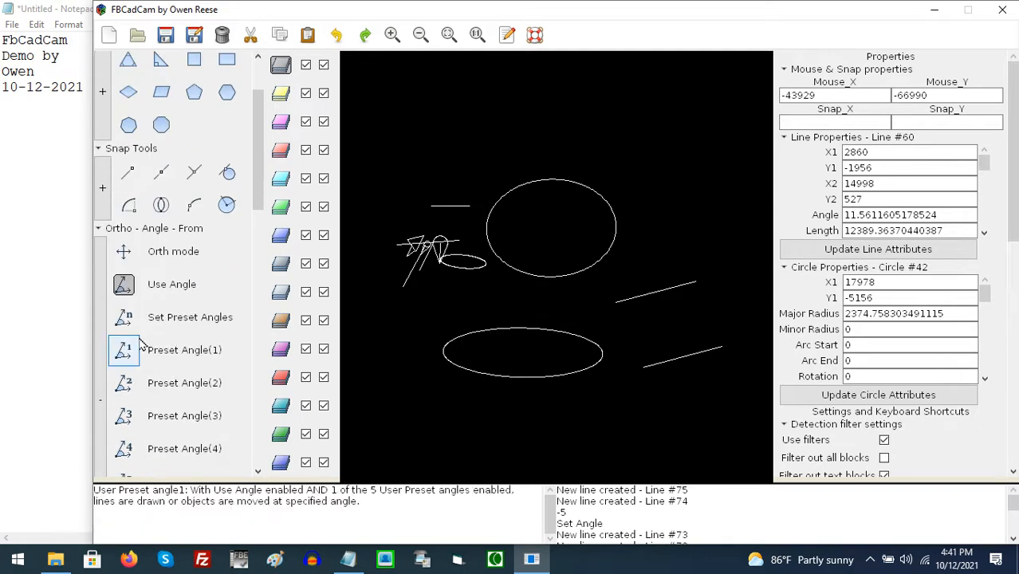
{"action": "left_click", "coordinate": [125, 351]}
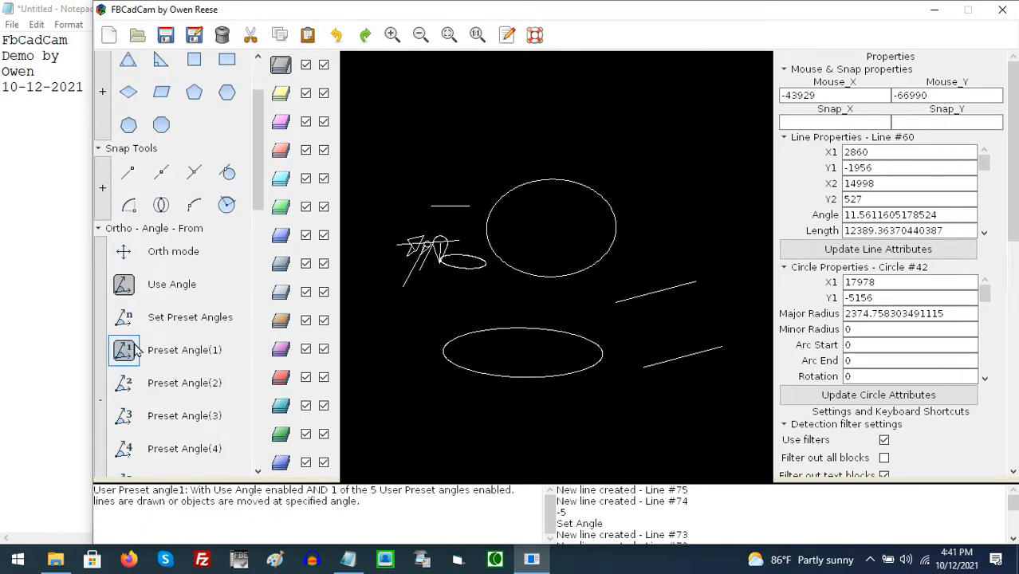
{"action": "left_click", "coordinate": [126, 320]}
{"action": "left_click", "coordinate": [582, 258]}
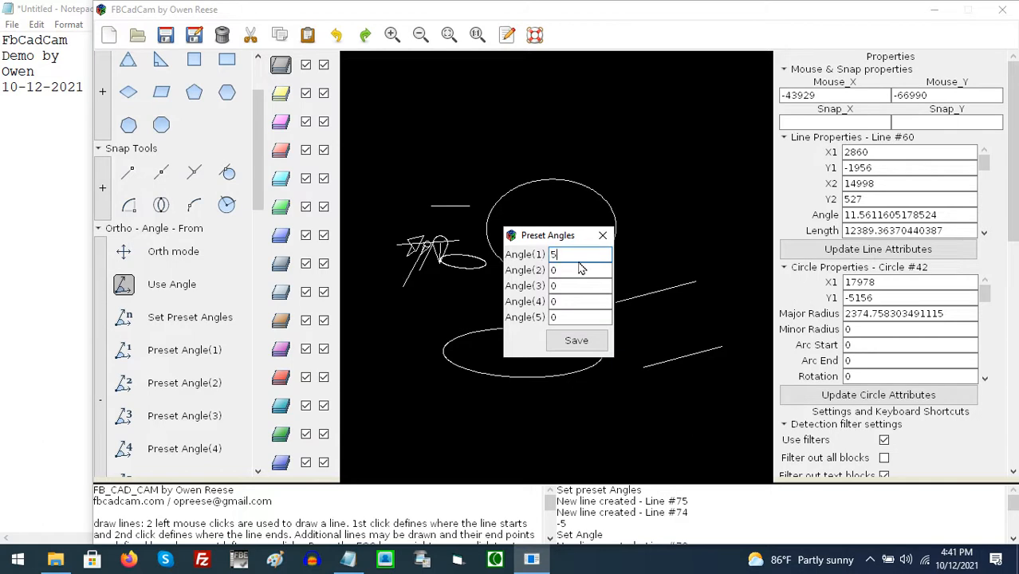
{"action": "key", "text": "Tab"}
{"action": "key", "text": "Tab"}
{"action": "key", "text": "Tab"}
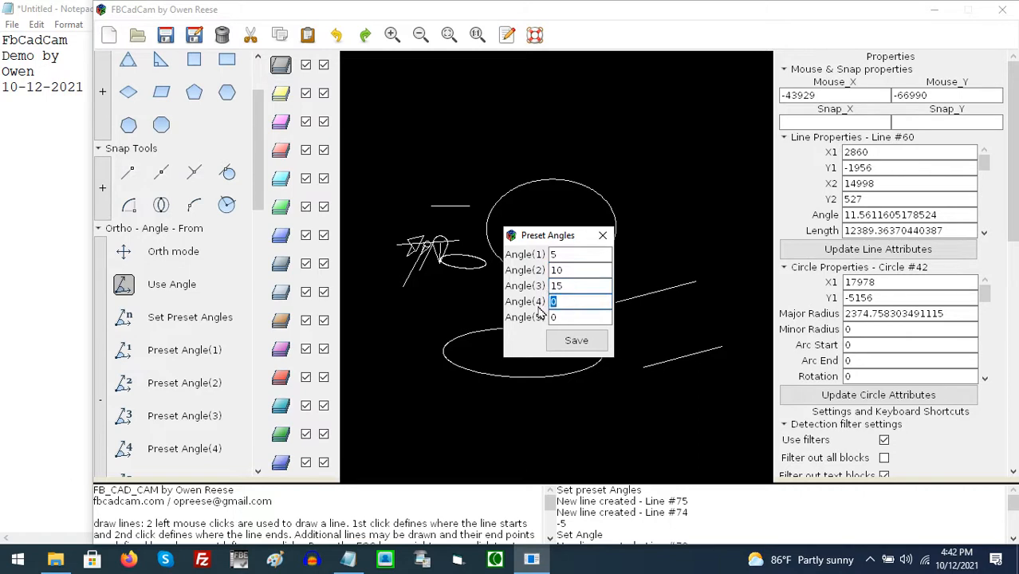
{"action": "key", "text": "Tab"}
{"action": "type", "text": "45"}
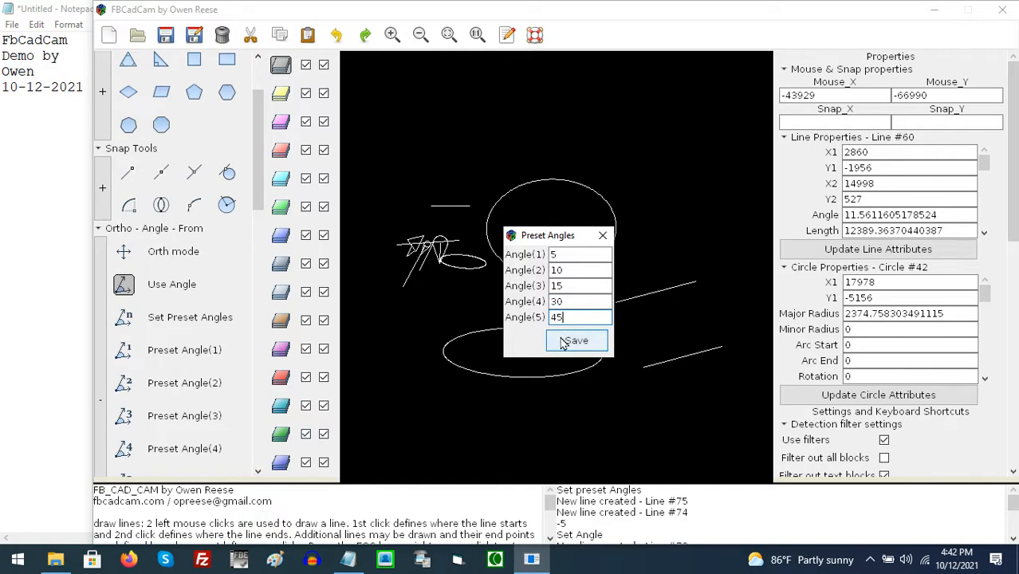
{"action": "left_click", "coordinate": [566, 341]}
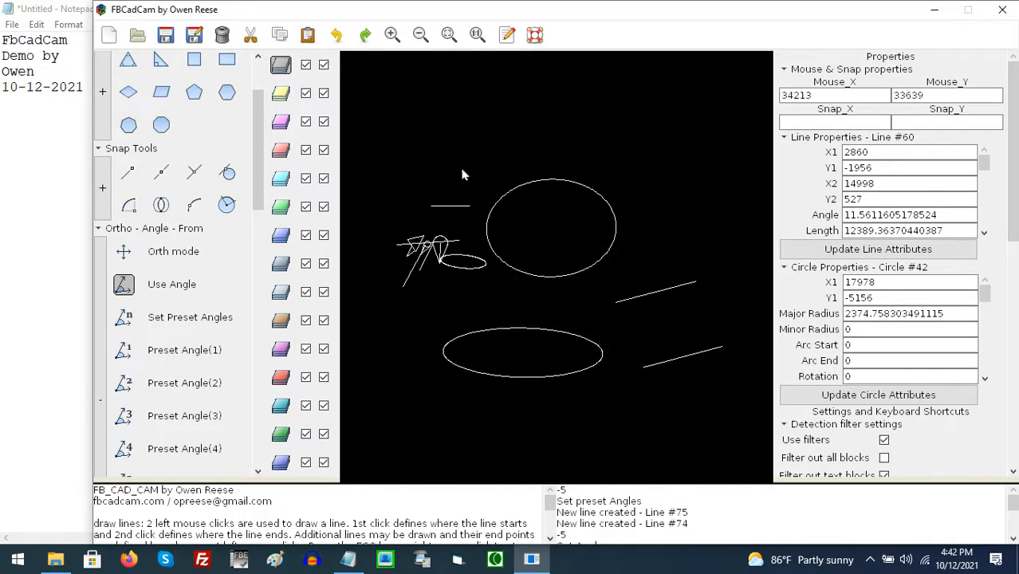
Enable Preset Angle(1) and draw a 5-degree line from 159578, 49942 to about 219111, 55150.
{"action": "left_click", "coordinate": [136, 352]}
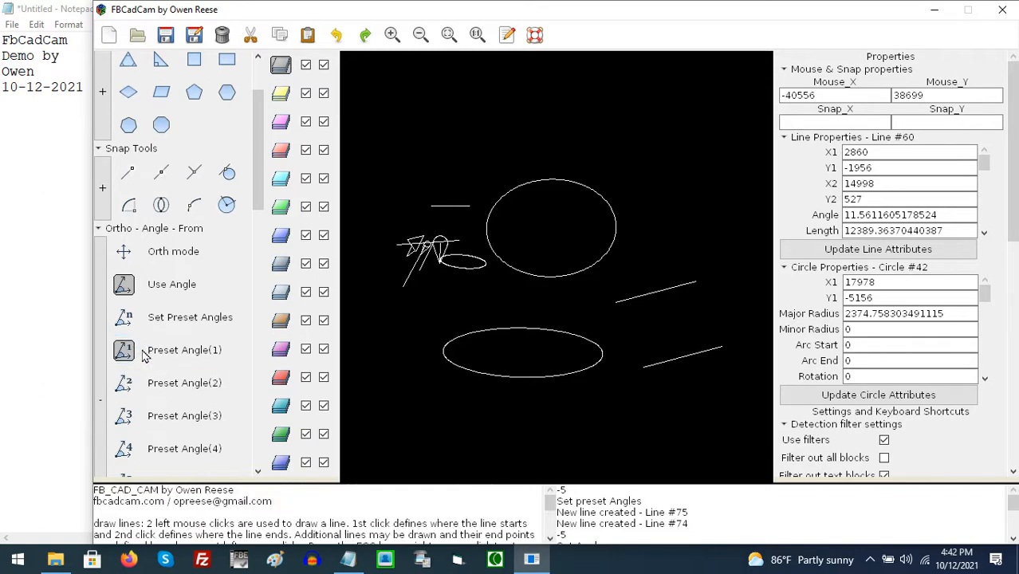
{"action": "left_click", "coordinate": [616, 177]}
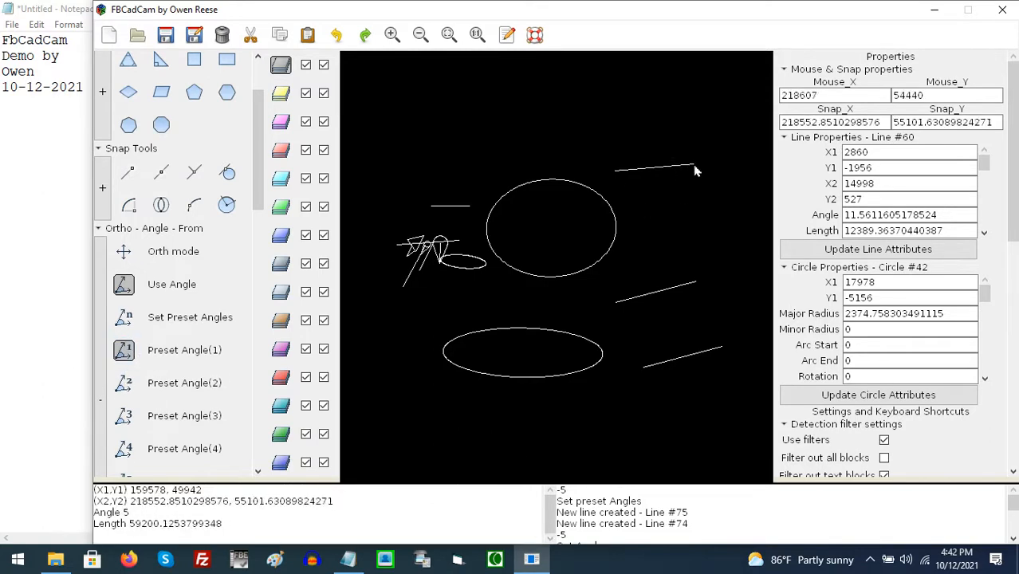
{"action": "left_click", "coordinate": [741, 163]}
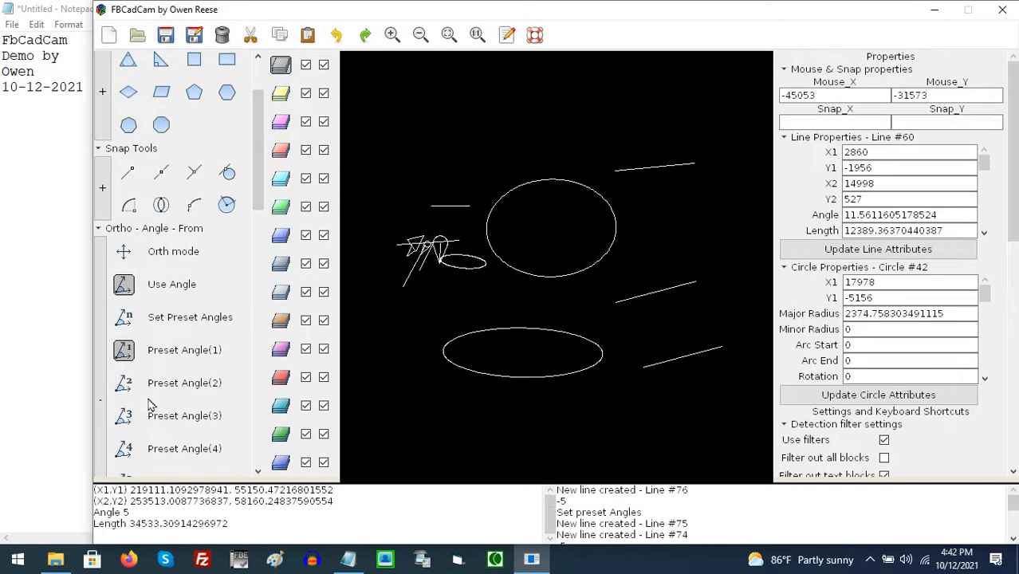
Enable Preset Angle(4) and draw a 30-degree line from 83123, 77489 to about 127472, 103094, above the large ellipse.
{"action": "left_click", "coordinate": [124, 448]}
{"action": "left_click", "coordinate": [516, 135]}
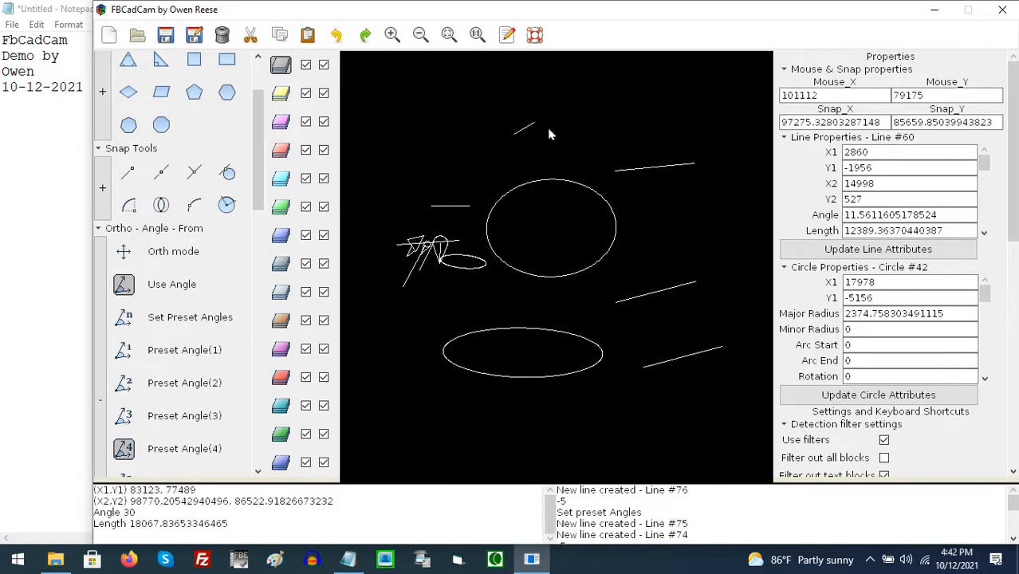
{"action": "left_click", "coordinate": [580, 119]}
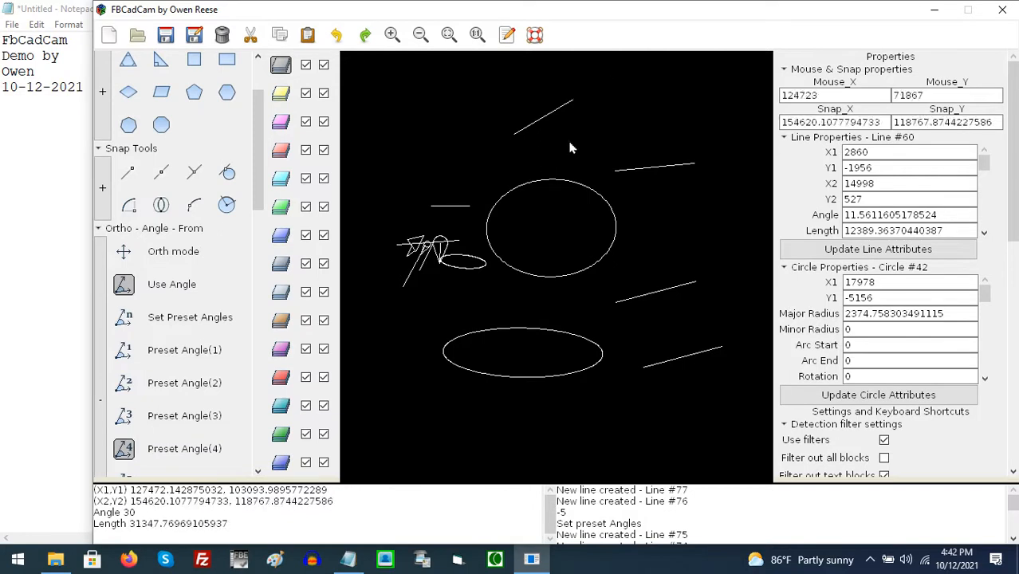
Enable Preset Angle(5) and draw a 45-degree line from 79750, 77489 to about 122156, 119895, beside the 30-degree line's start.
{"action": "scroll", "coordinate": [201, 351], "scroll_direction": "down", "scroll_amount": 1}
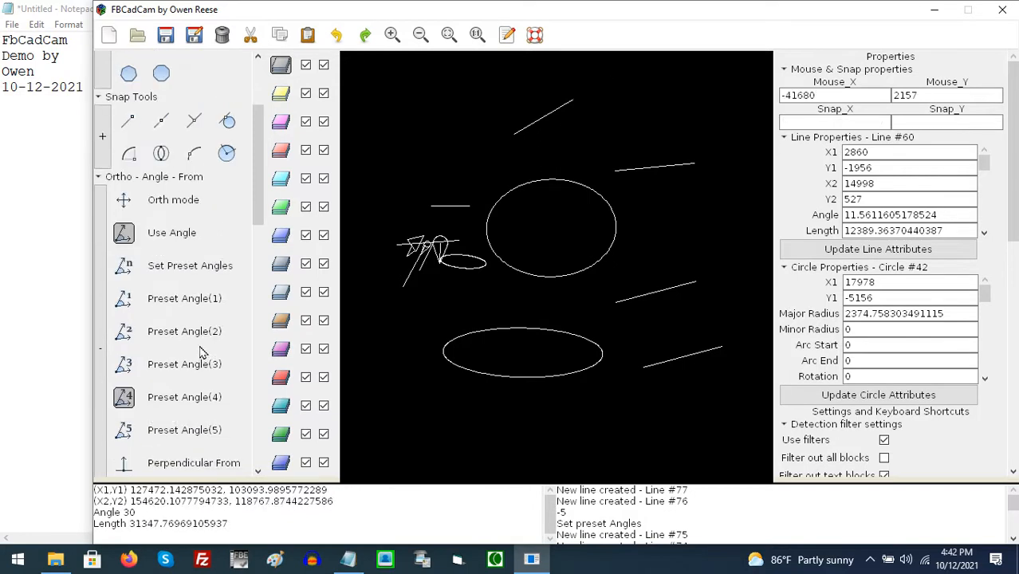
{"action": "left_click", "coordinate": [130, 431]}
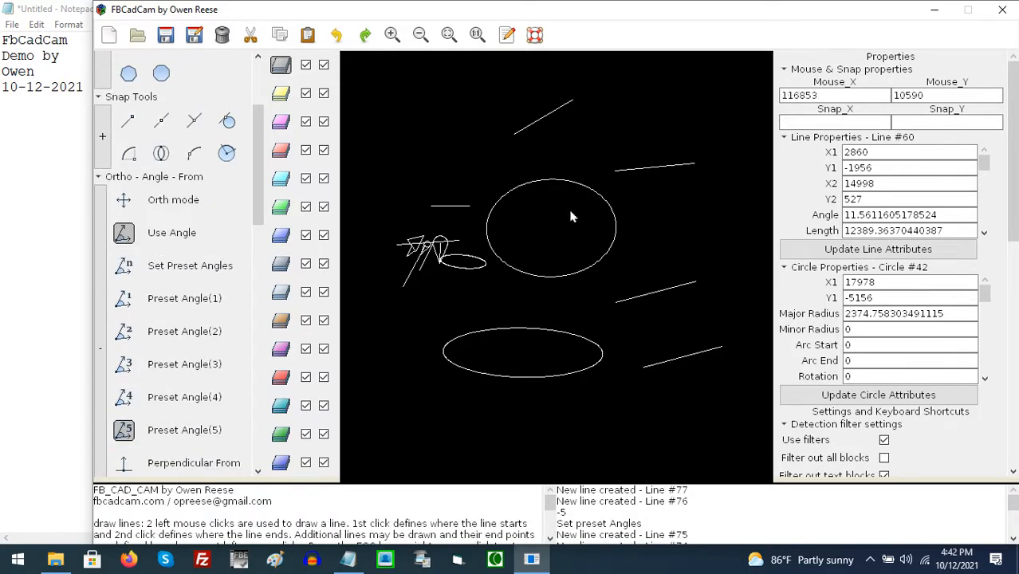
{"action": "left_click", "coordinate": [507, 138]}
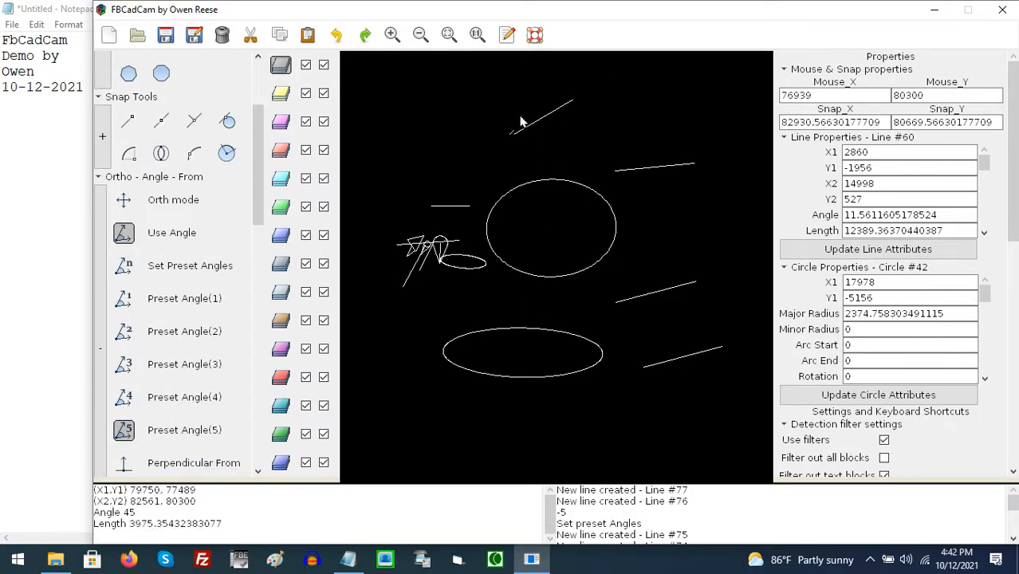
{"action": "left_click", "coordinate": [590, 131]}
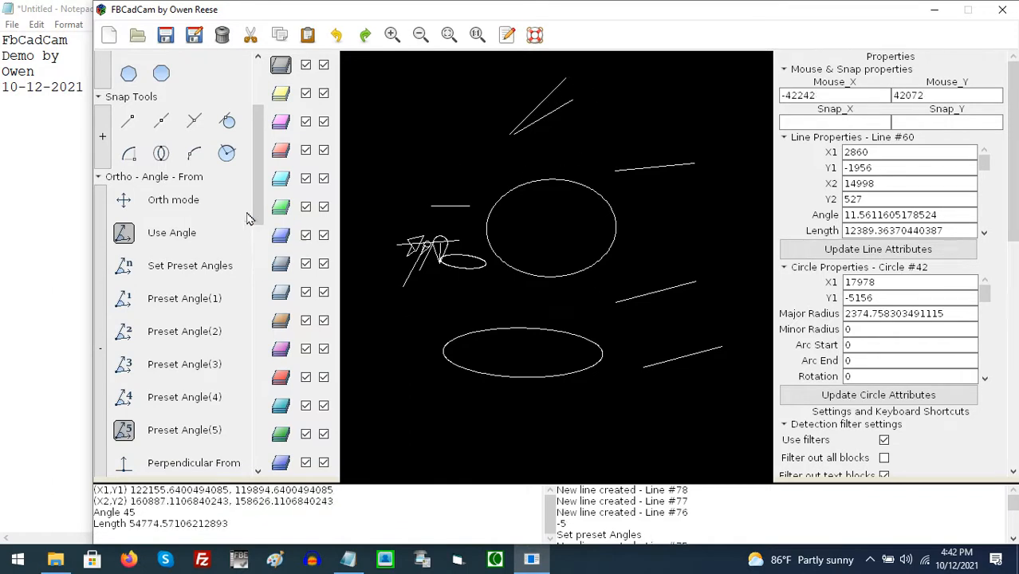
Collapse the Ortho - Angle - From group to icons only and expand the Move-Copy-Rotate-Flip group to show its tool names.
{"action": "left_click", "coordinate": [101, 247]}
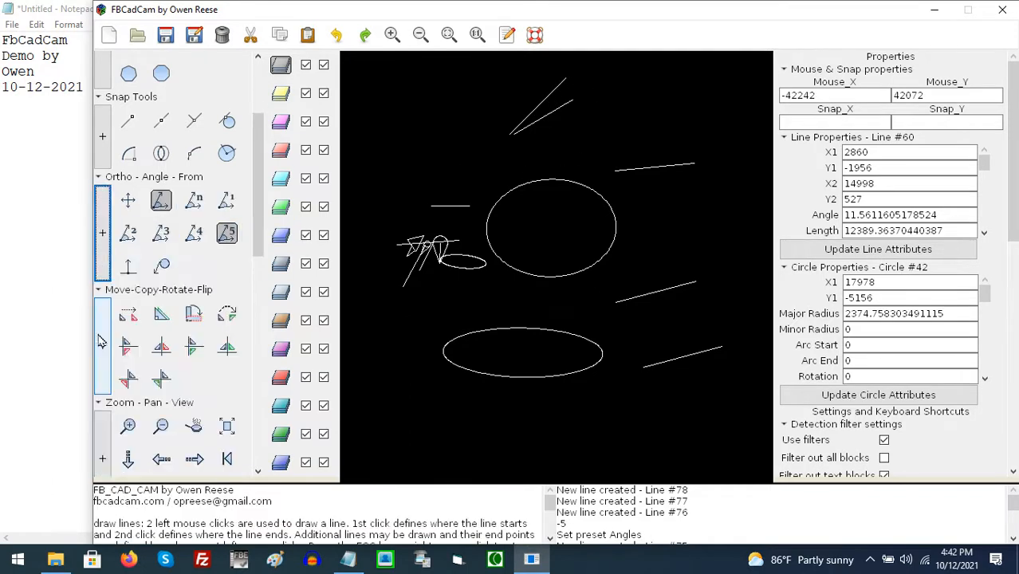
{"action": "scroll", "coordinate": [157, 263], "scroll_direction": "down", "scroll_amount": 1}
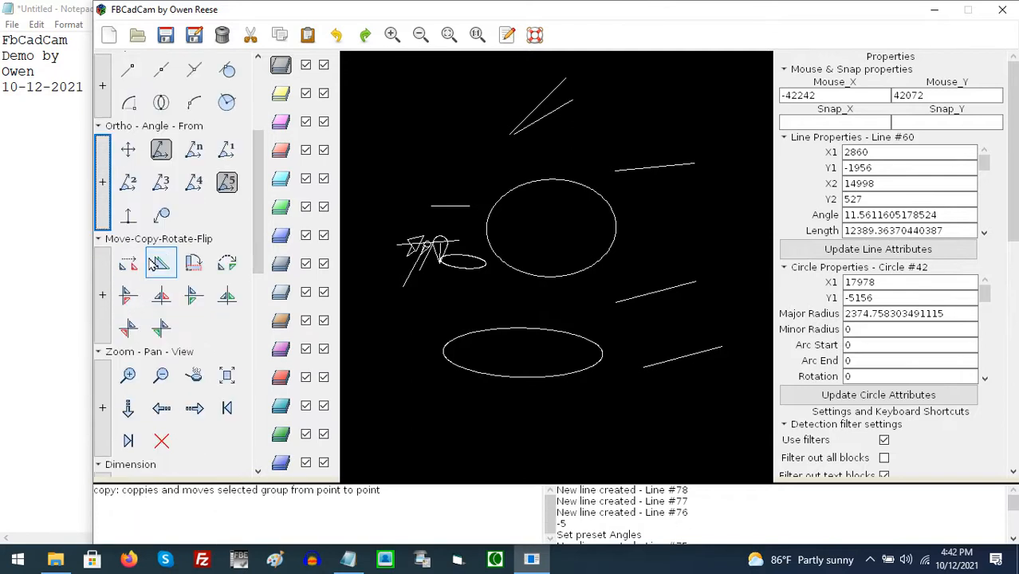
{"action": "scroll", "coordinate": [157, 264], "scroll_direction": "down", "scroll_amount": 1}
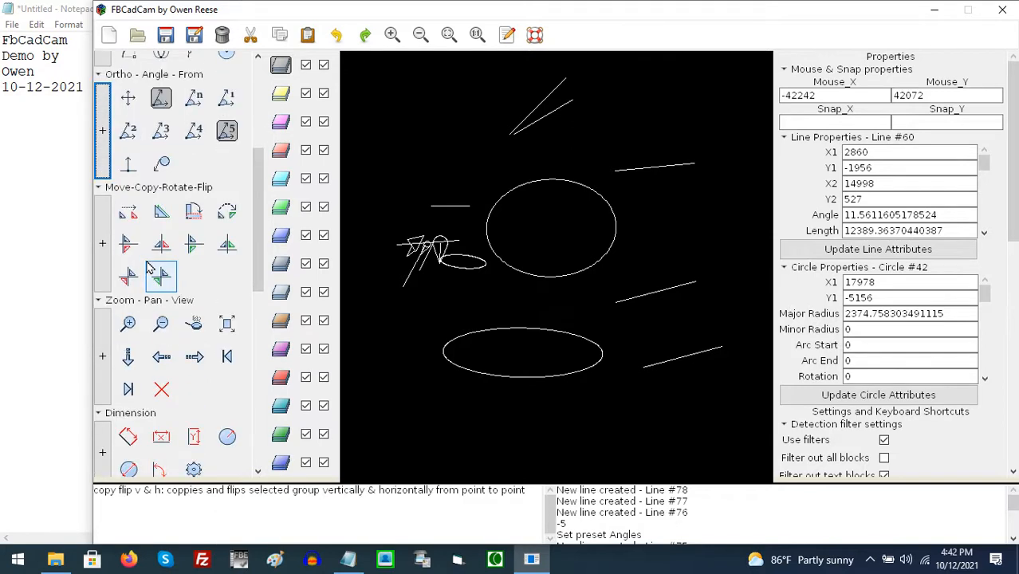
{"action": "left_click", "coordinate": [102, 247]}
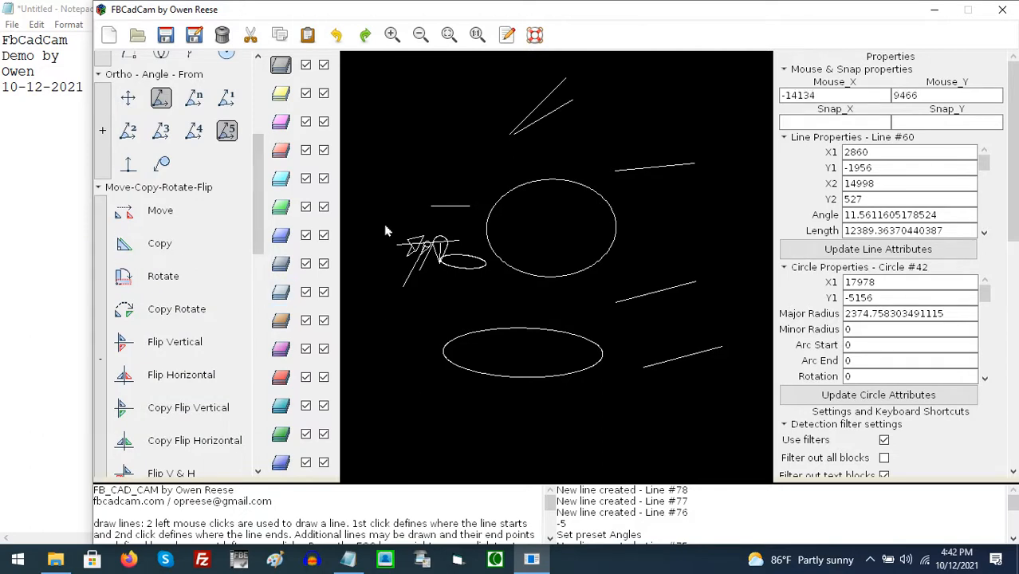
Turn off Preset Angle(5) and Use Angle, and deactivate the line drawing tool.
{"action": "left_click", "coordinate": [226, 130]}
{"action": "left_click", "coordinate": [160, 97]}
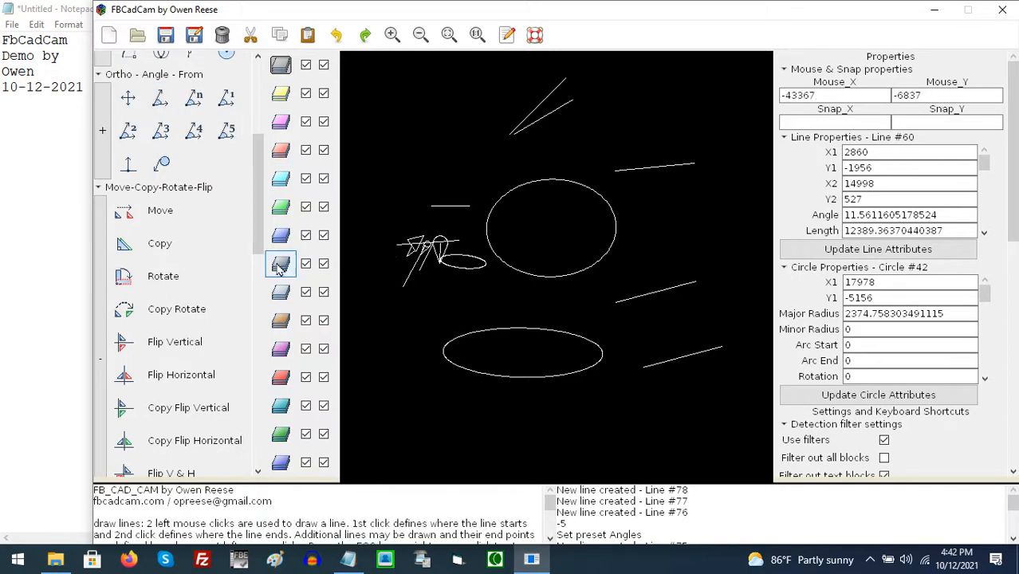
{"action": "left_click_drag", "start_coordinate": [263, 244], "coordinate": [261, 169]}
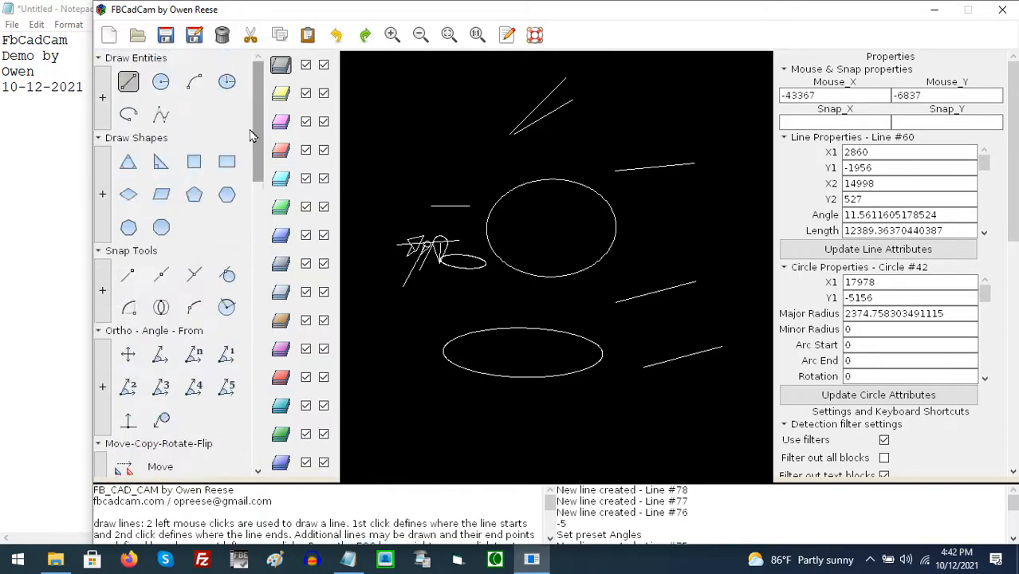
{"action": "left_click", "coordinate": [129, 85]}
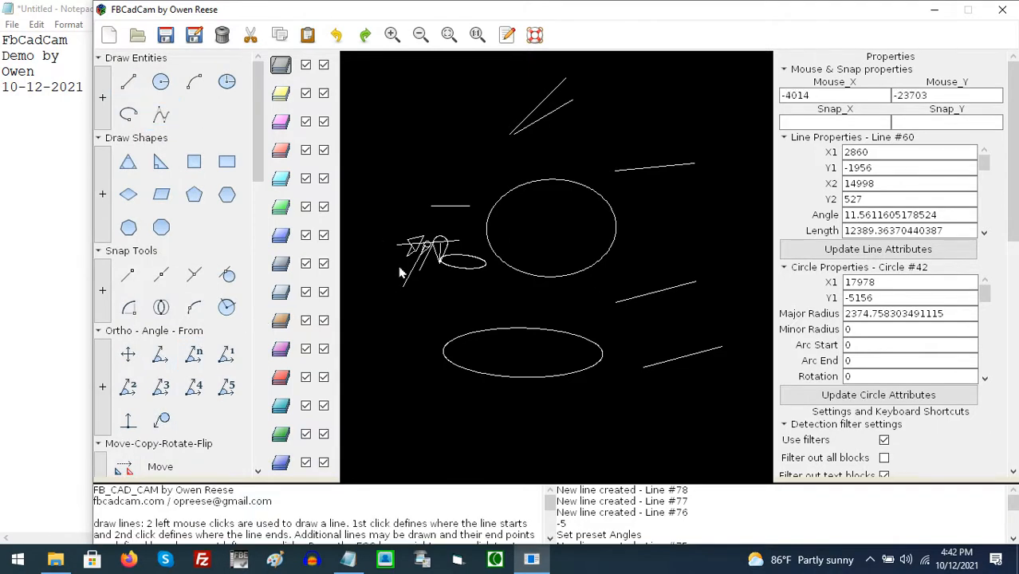
{"action": "mouse_move", "coordinate": [383, 233]}
{"action": "left_mouse_down"}
{"action": "mouse_move", "coordinate": [470, 293]}
{"action": "mouse_move", "coordinate": [163, 114]}
{"action": "mouse_move", "coordinate": [129, 82]}
{"action": "mouse_move", "coordinate": [129, 112]}
{"action": "mouse_move", "coordinate": [351, 241]}
{"action": "mouse_move", "coordinate": [423, 268]}
{"action": "mouse_move", "coordinate": [459, 301]}
{"action": "left_mouse_up"}
{"action": "left_click", "coordinate": [128, 81]}
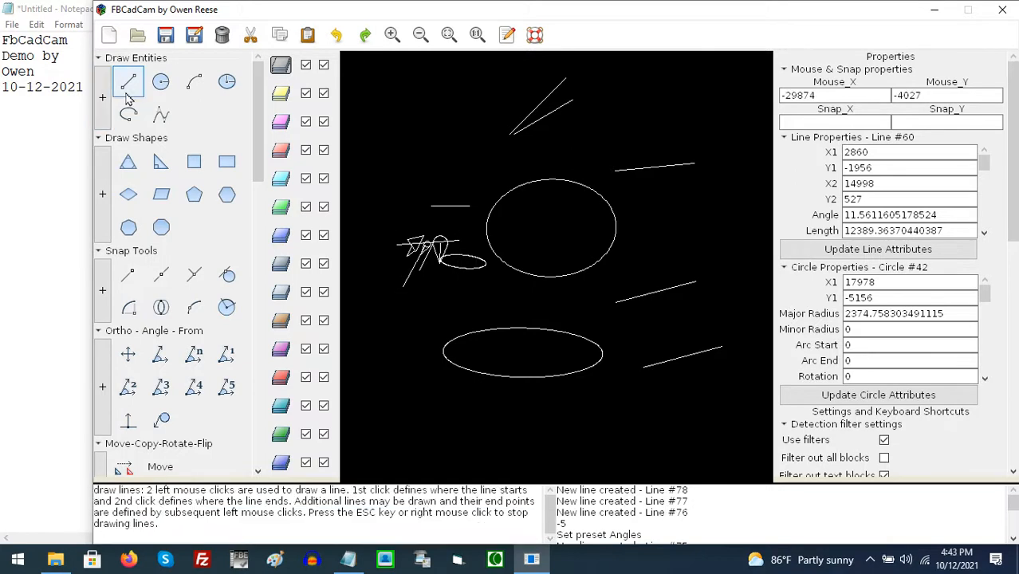
{"action": "left_click", "coordinate": [382, 221]}
{"action": "right_click", "coordinate": [442, 272]}
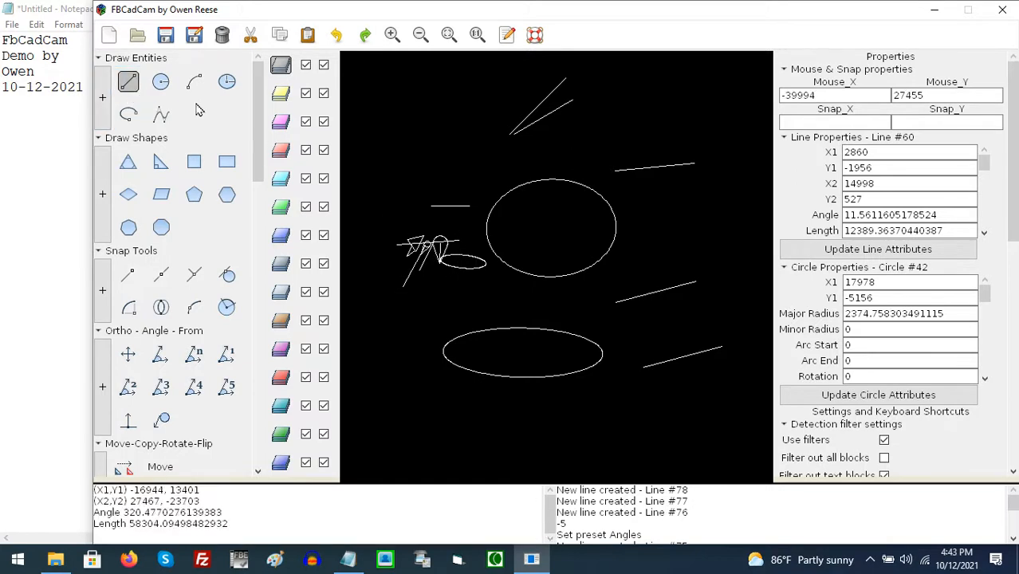
{"action": "left_click", "coordinate": [137, 86]}
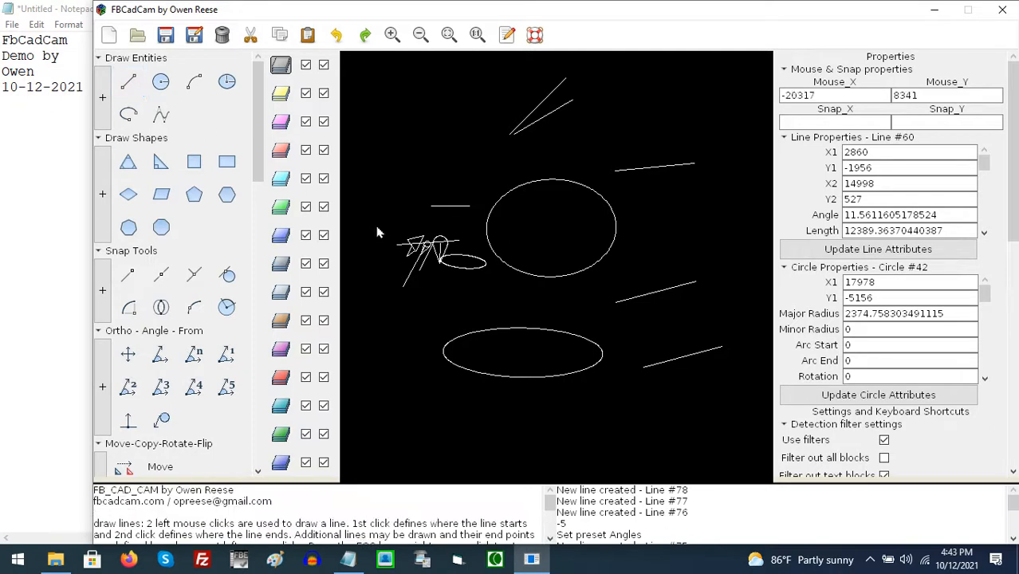
Window-select the cluster of small entities and the small ellipse left of the large circle, and Move them point to point inside that circle.
{"action": "left_click_drag", "start_coordinate": [385, 234], "coordinate": [497, 303]}
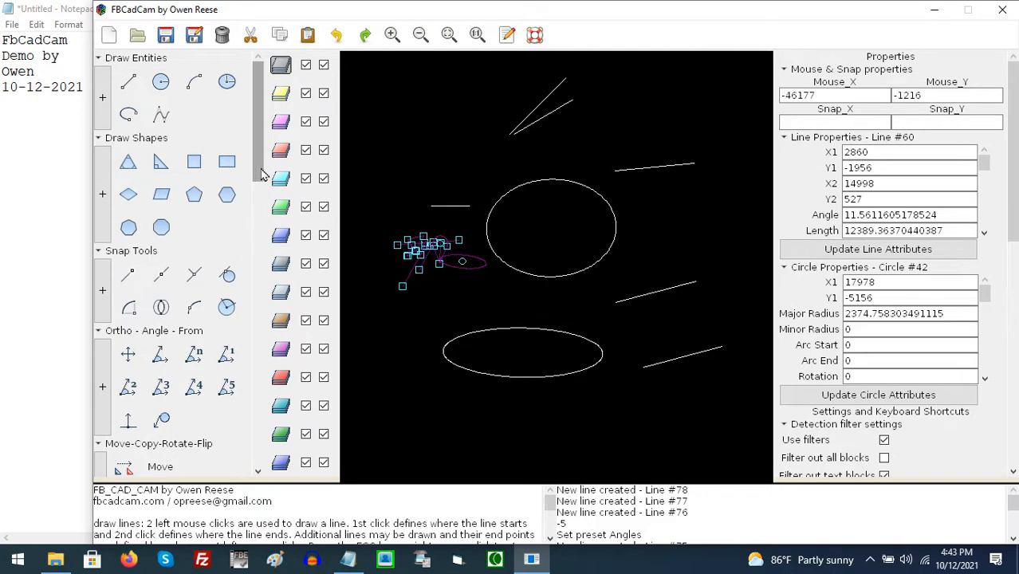
{"action": "left_click_drag", "start_coordinate": [257, 173], "coordinate": [243, 255]}
{"action": "left_click", "coordinate": [125, 185]}
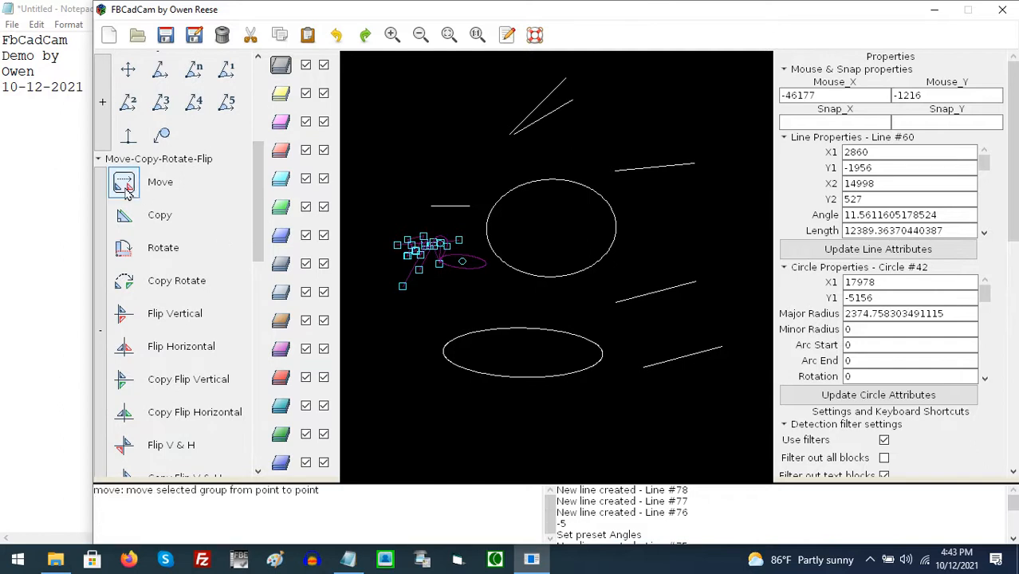
{"action": "left_click", "coordinate": [429, 296]}
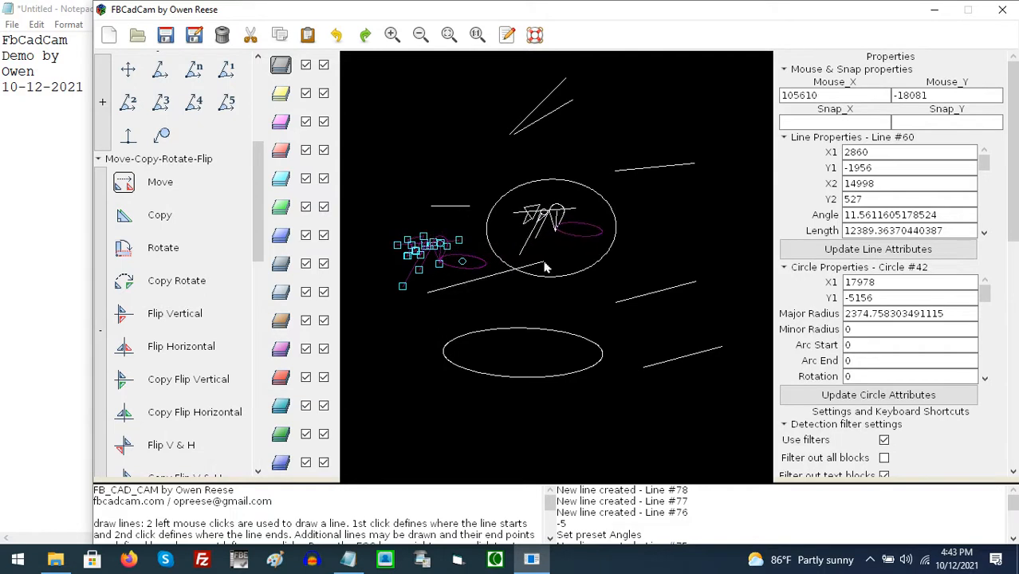
{"action": "left_click", "coordinate": [545, 268]}
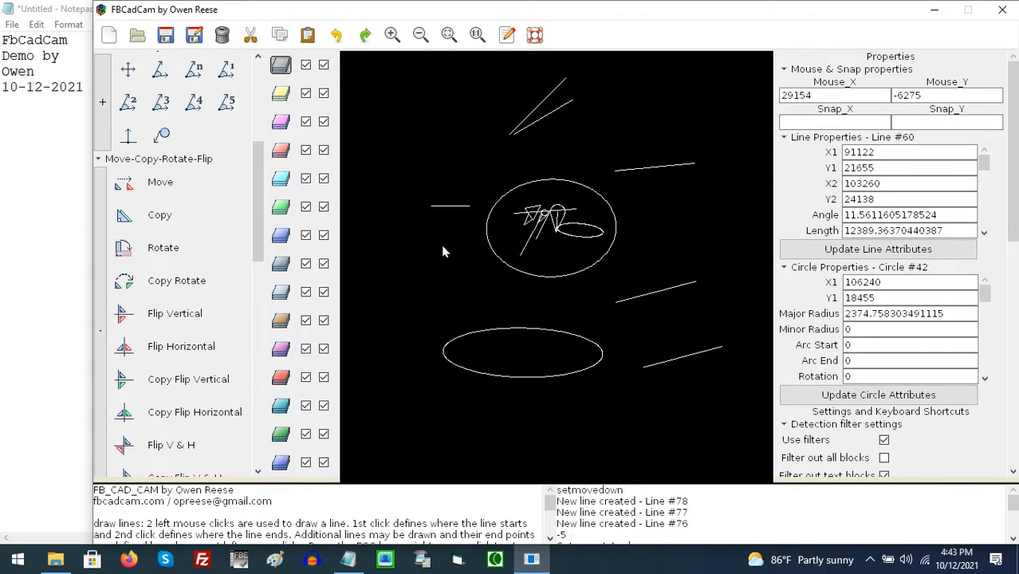